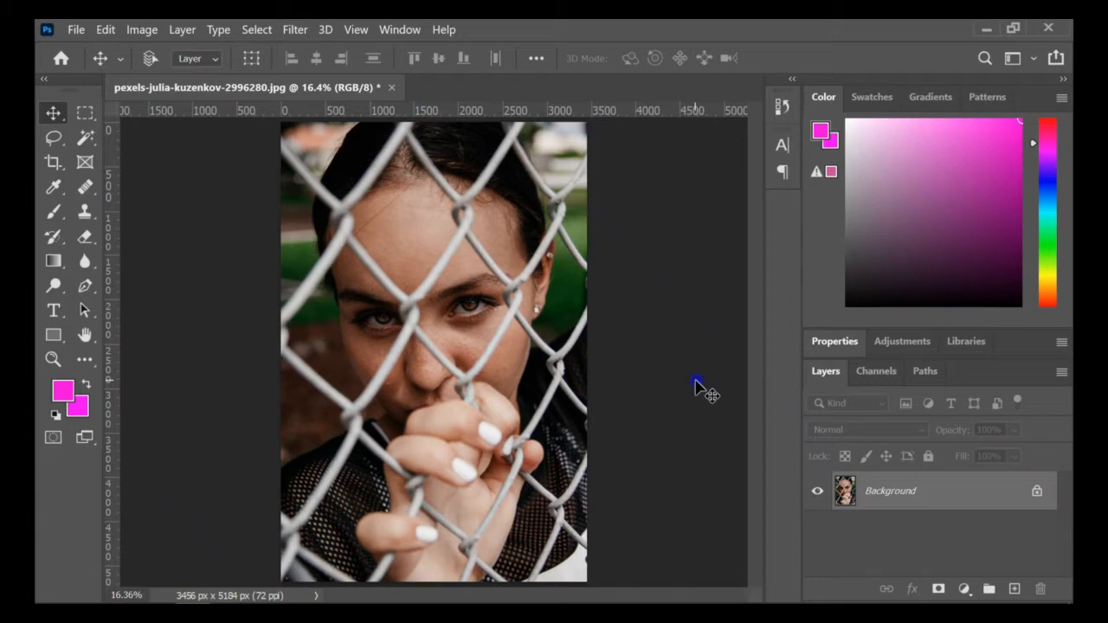
- Convert the locked Background into an editable layer named Layer 0
double_click(943, 505)
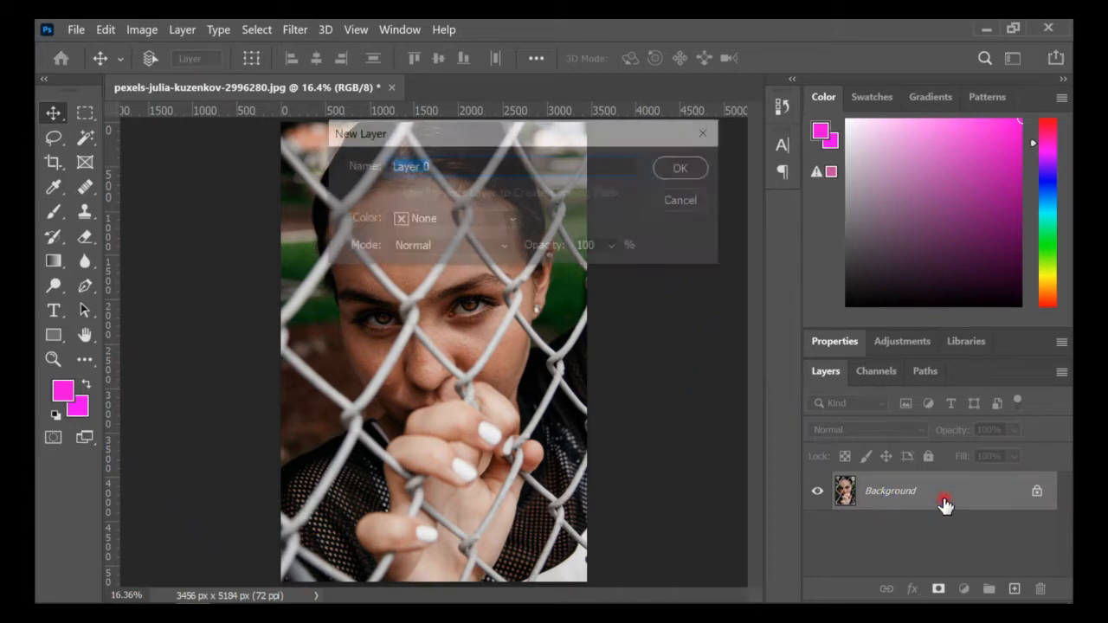
click(685, 170)
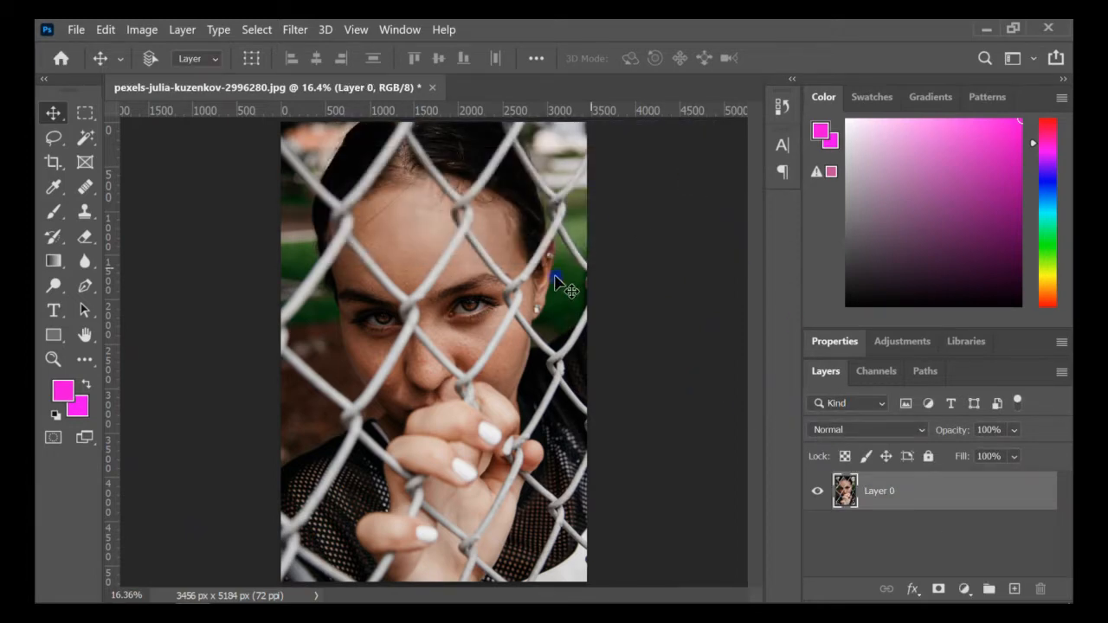
- Choose the Brush tool and set the foreground colour to bright blue, 004eff
scroll(445, 267, up, 4)
scroll(445, 267, up, 1)
drag(445, 268, 294, 273)
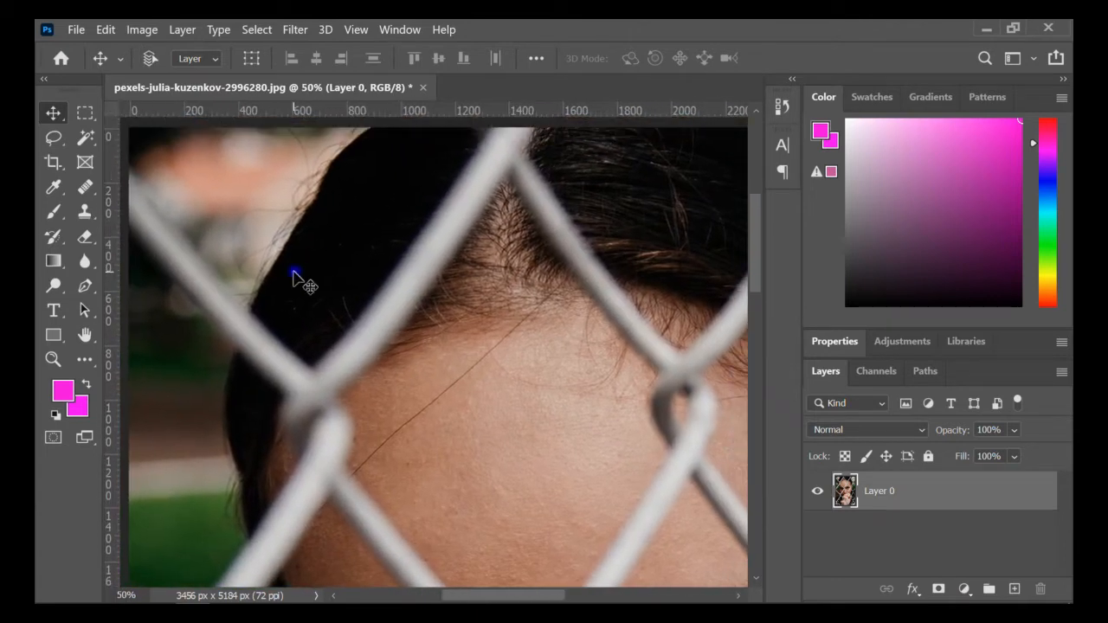
click(55, 213)
click(61, 392)
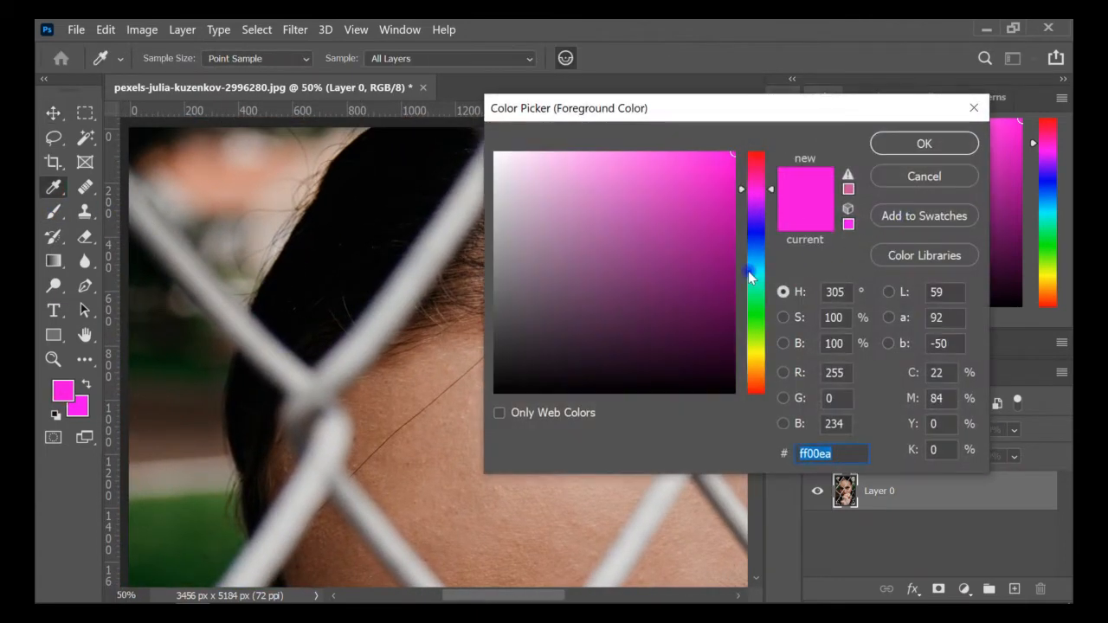
click(759, 247)
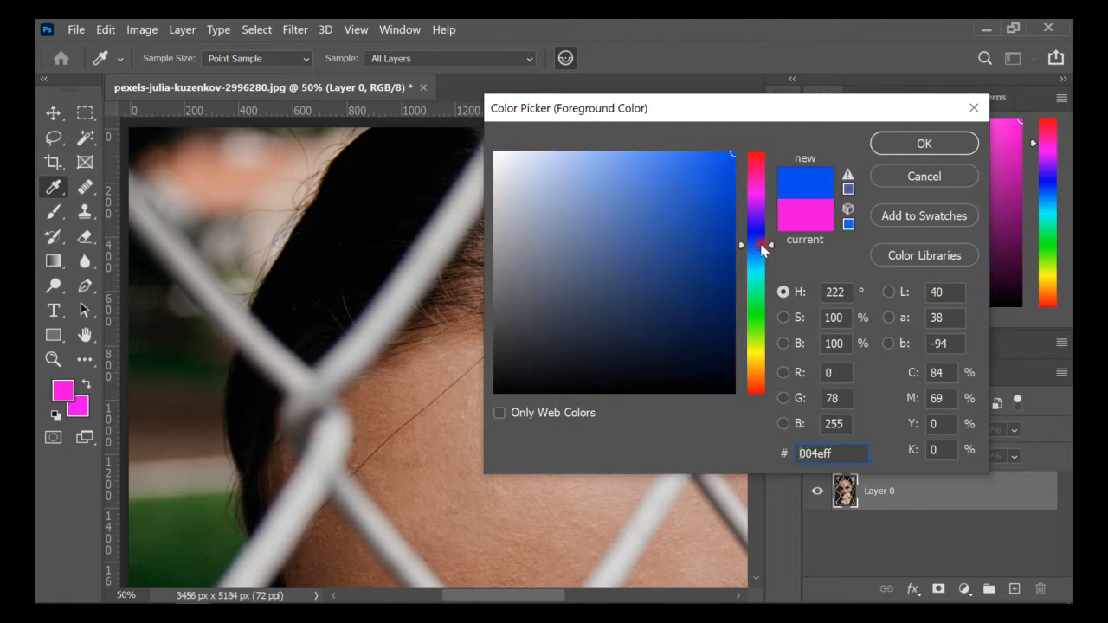
click(923, 144)
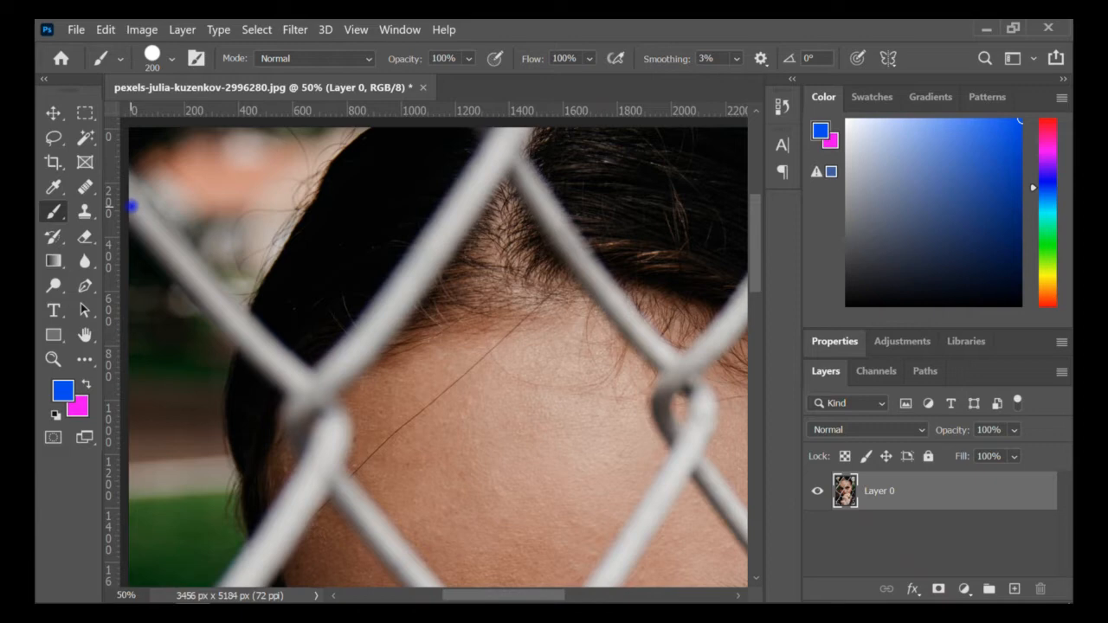
- Paint straight blue strokes over the fence wires from the photo's upper-left edge to the first knot and up to the top edge
click(131, 205)
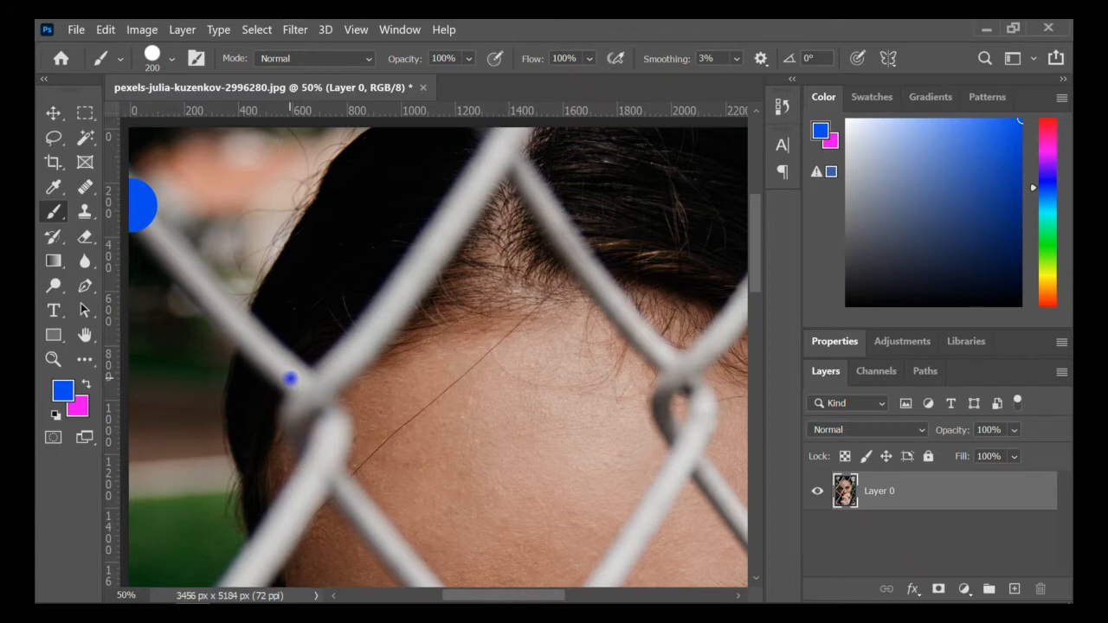
shift+click(290, 379)
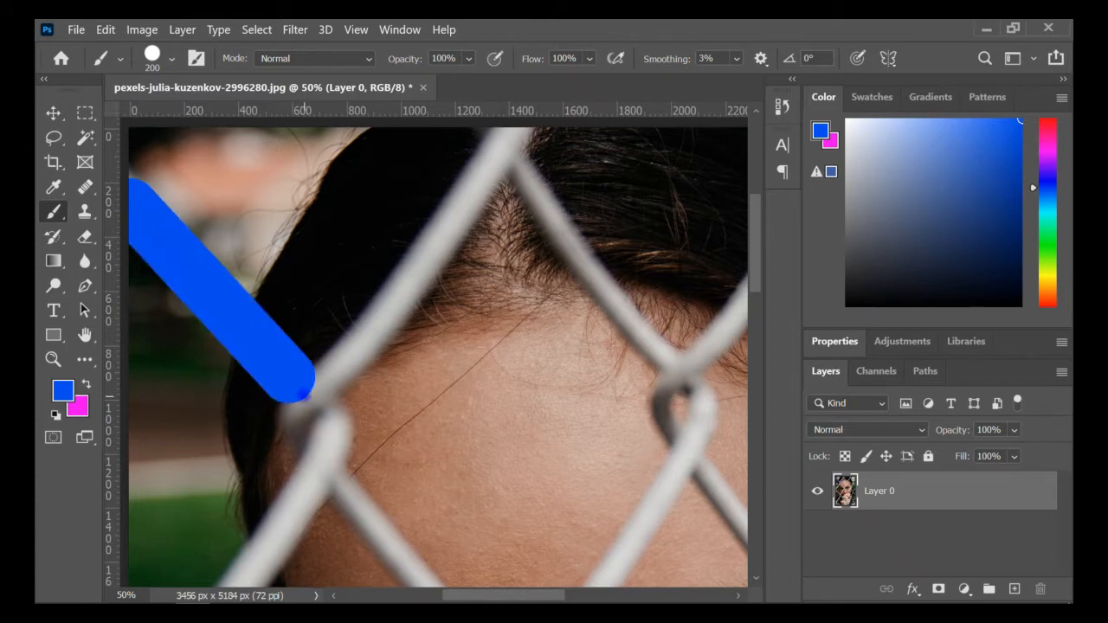
shift+click(305, 395)
shift+click(312, 404)
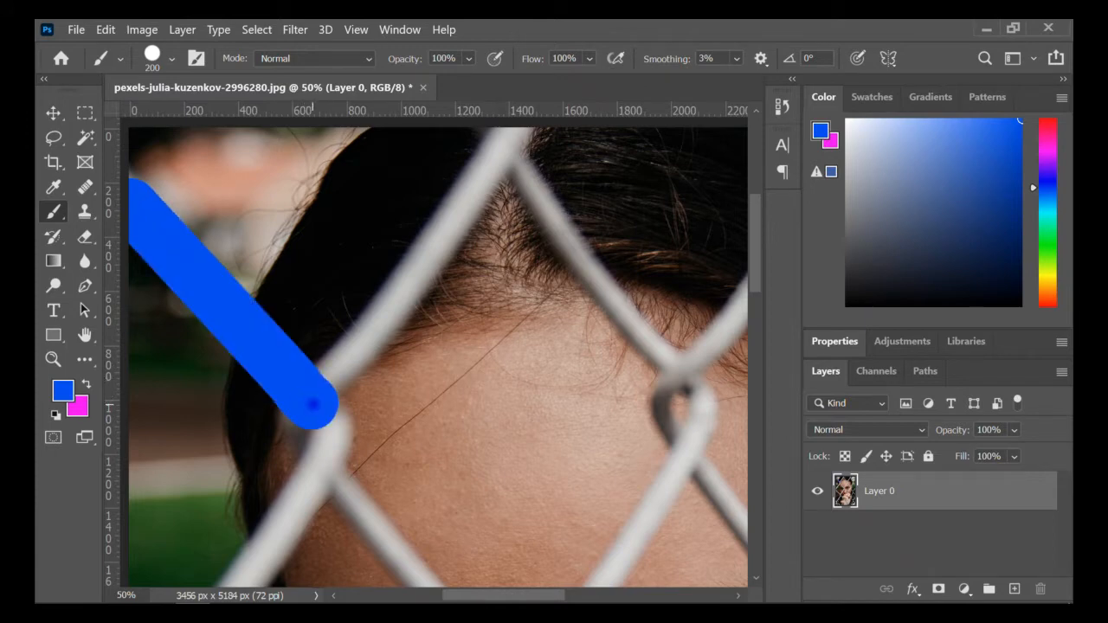
shift+click(513, 141)
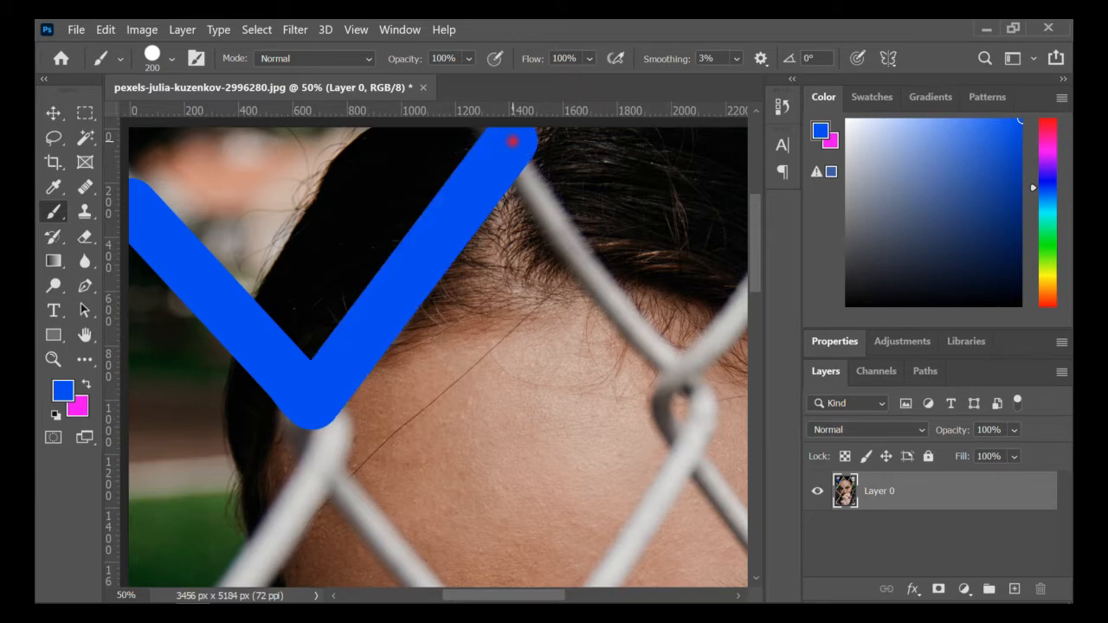
- Paint over the knot beside the forehead and the wire running down from it to the photo's left edge
scroll(366, 294, down, 5)
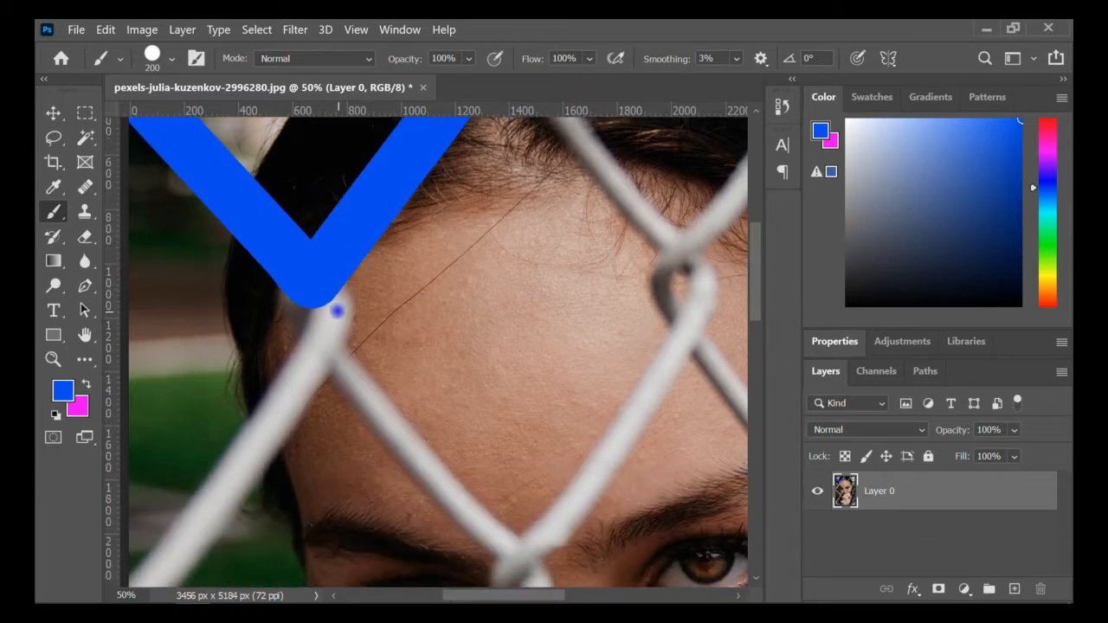
shift+click(331, 284)
key(ctrl+z)
click(329, 283)
mouse_move(138, 563)
mouse_down()
mouse_move(255, 460)
mouse_move(254, 398)
mouse_up()
shift+click(255, 401)
drag(238, 437, 246, 490)
- With a 175 px brush, paint over the wire from the hairline knot down across the forehead and over the nose-bridge knot
key([)
click(460, 172)
shift+click(609, 340)
drag(631, 369, 644, 416)
click(645, 350)
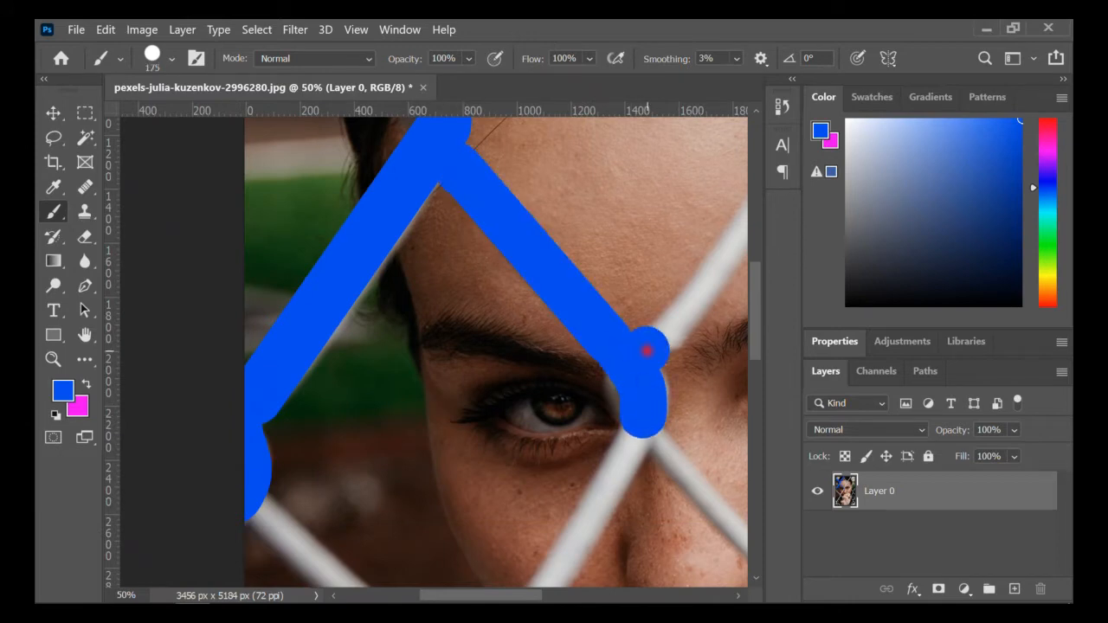
- Paint over the wire rising from the nose bridge to the upper forehead knot, covering that knot too
drag(645, 351, 456, 489)
shift+click(612, 286)
mouse_move(613, 284)
mouse_down()
mouse_move(626, 235)
mouse_move(597, 230)
mouse_up()
- With a 150 px brush, paint over the wire from the top of the hair down to the upper forehead knot
scroll(594, 350, up, 3)
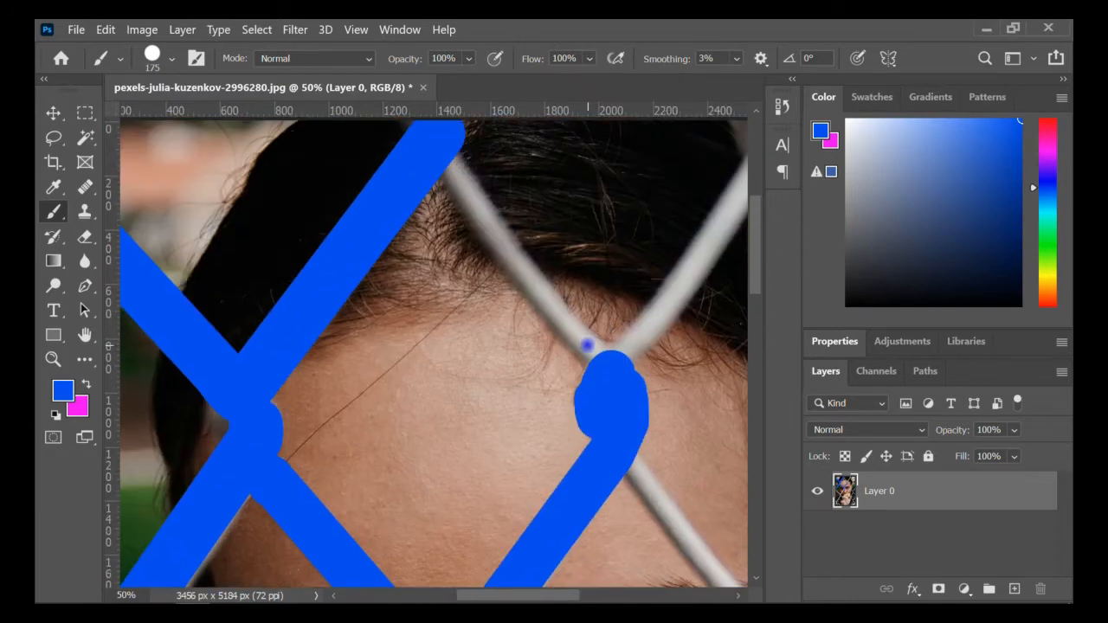
key([)
drag(586, 343, 582, 351)
shift+click(453, 173)
drag(453, 173, 460, 158)
key(ctrl+z)
click(451, 171)
shift+click(593, 353)
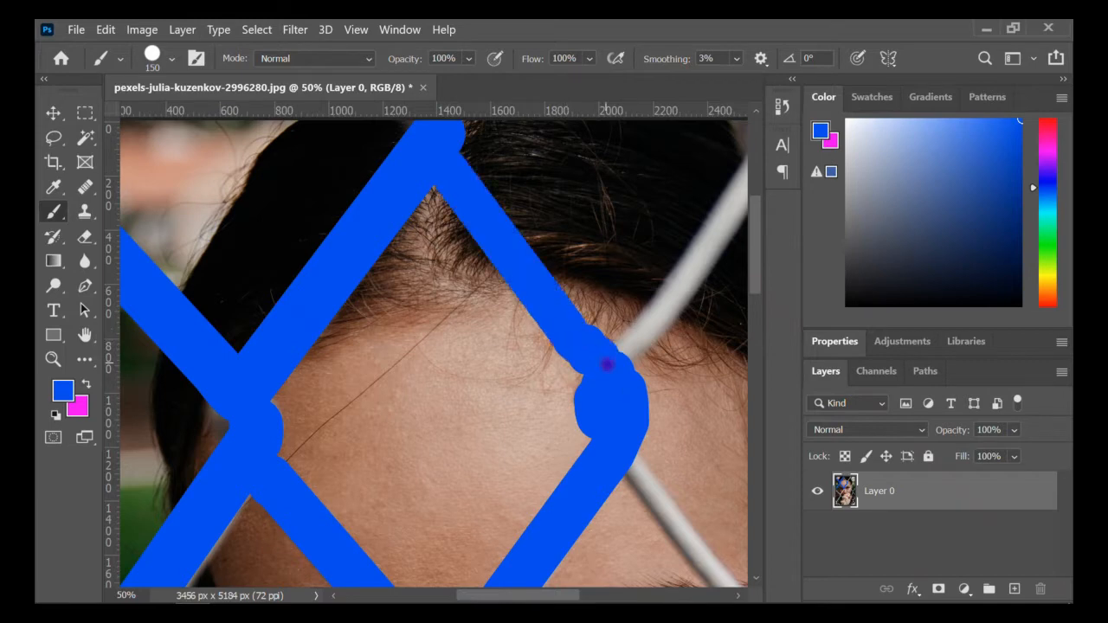
- Paint over the wires from the upper forehead knot to the top edge and down to the upper-right knot, covering that knot
drag(606, 366, 409, 463)
click(432, 440)
shift+click(592, 221)
click(581, 285)
shift+click(644, 391)
shift+click(692, 429)
scroll(691, 428, down, 1)
drag(719, 375, 705, 462)
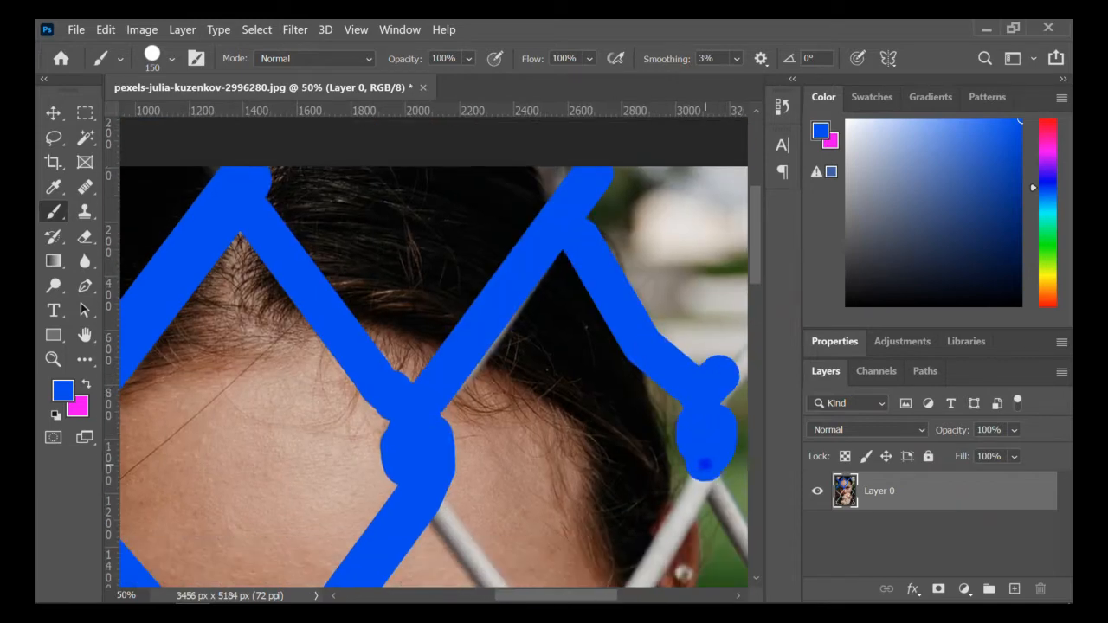
- Paint over the wires from the upper-right knot down to the temple knot and back up to the forehead knot
scroll(704, 462, down, 4)
click(696, 304)
shift+click(612, 448)
shift+click(574, 480)
shift+click(445, 341)
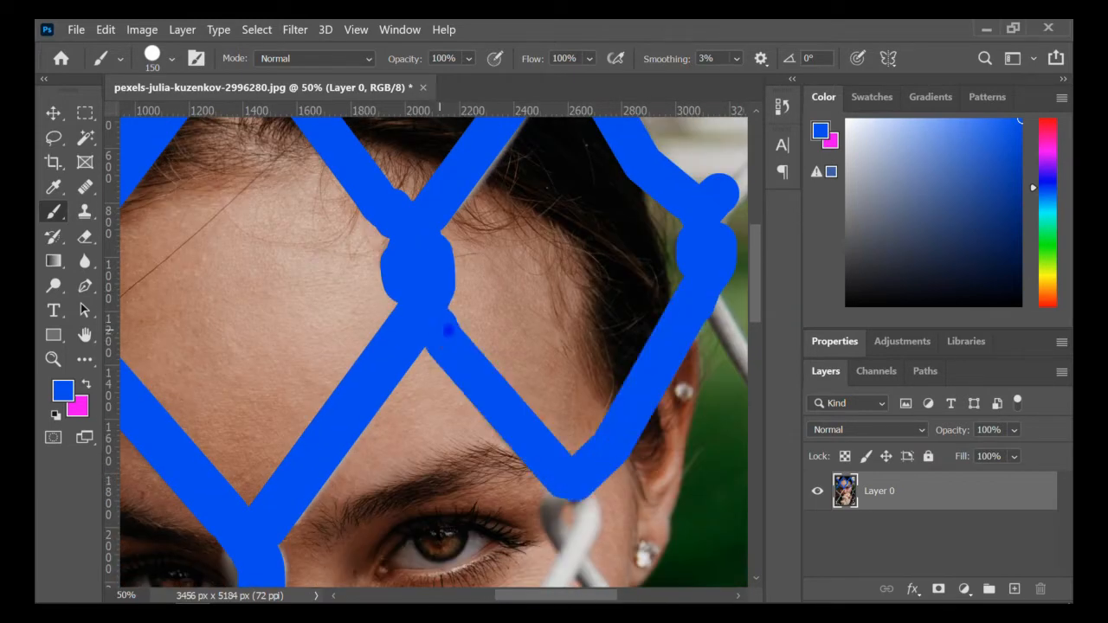
- Paint over the temple knot and the wires running from it down to the fingers and back up past the nose bridge
scroll(448, 329, down, 3)
click(577, 389)
scroll(577, 389, down, 3)
click(563, 314)
shift+click(424, 509)
shift+click(259, 342)
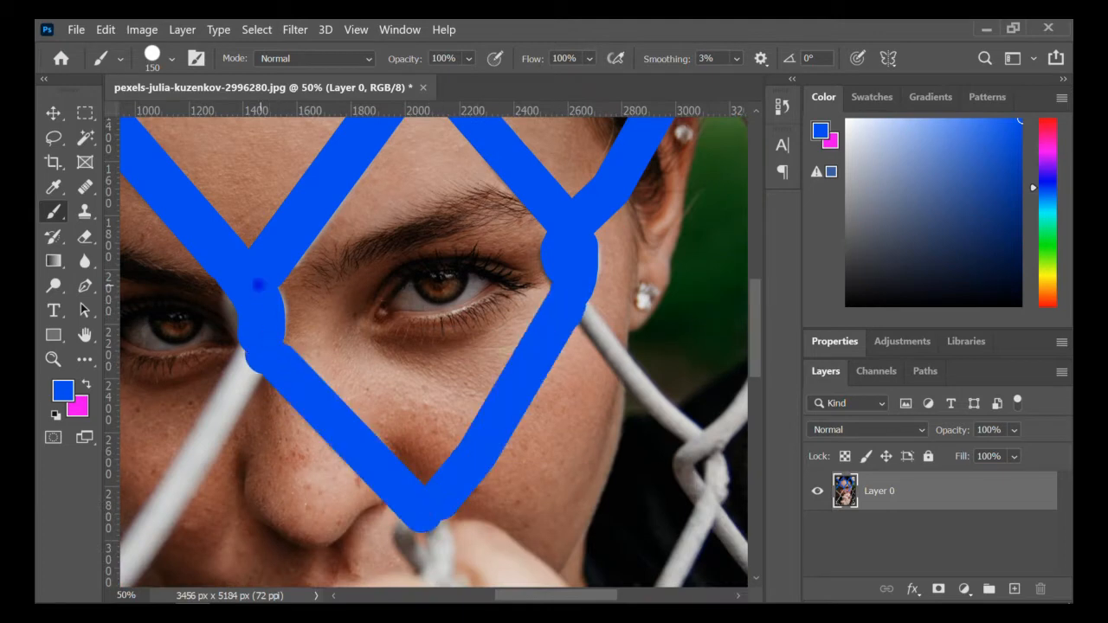
shift+click(267, 289)
shift+click(375, 151)
- With a 175 px brush, paint over the wire from the nose bridge down past the mouth to the knot above the shoulder
scroll(375, 151, down, 3)
drag(247, 258, 336, 340)
key(ctrl+z)
scroll(401, 259, left, 3)
key(])
click(395, 185)
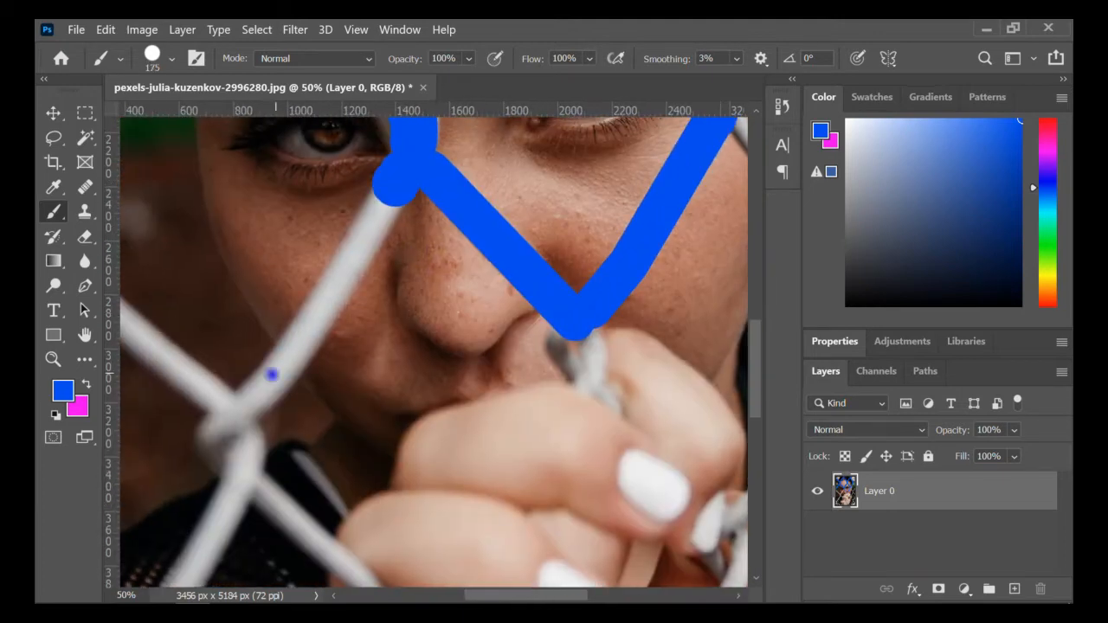
shift+click(230, 439)
- Paint over the wire crossing the mesh sleeve down to the bottom-left knot, plus the knot and its strands at the left edge
scroll(234, 442, left, 3)
scroll(235, 443, down, 5)
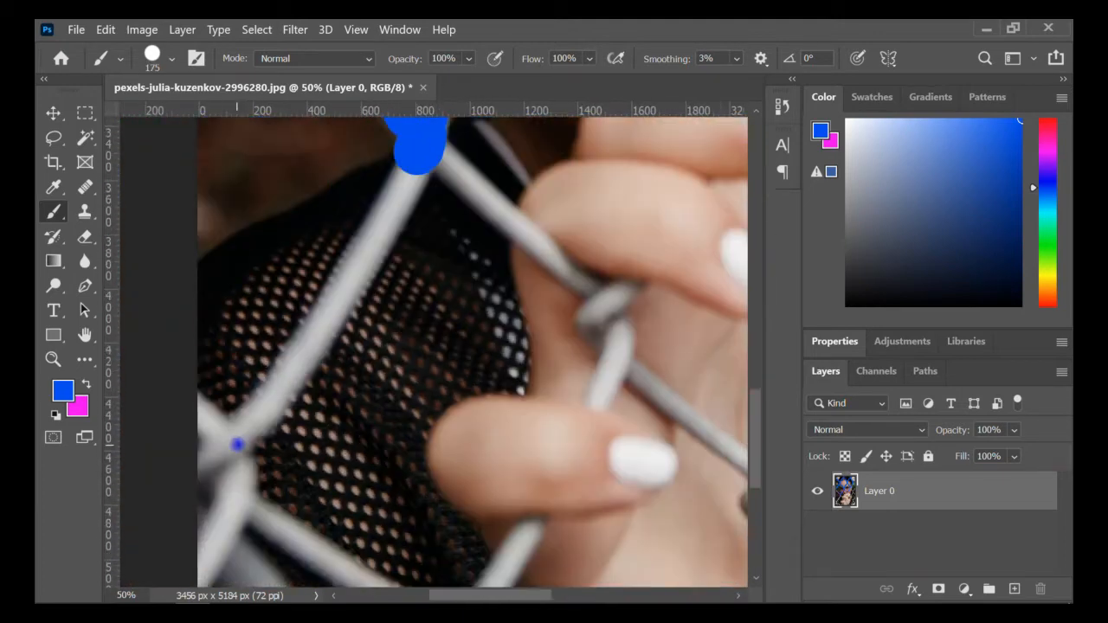
shift+click(289, 380)
shift+click(230, 439)
drag(198, 413, 235, 493)
scroll(225, 476, down, 3)
shift+click(203, 452)
- Paint over the bottom-left wire running to the lower edge and the short strands below and above the lowest finger
click(264, 397)
shift+click(410, 494)
drag(474, 490, 525, 418)
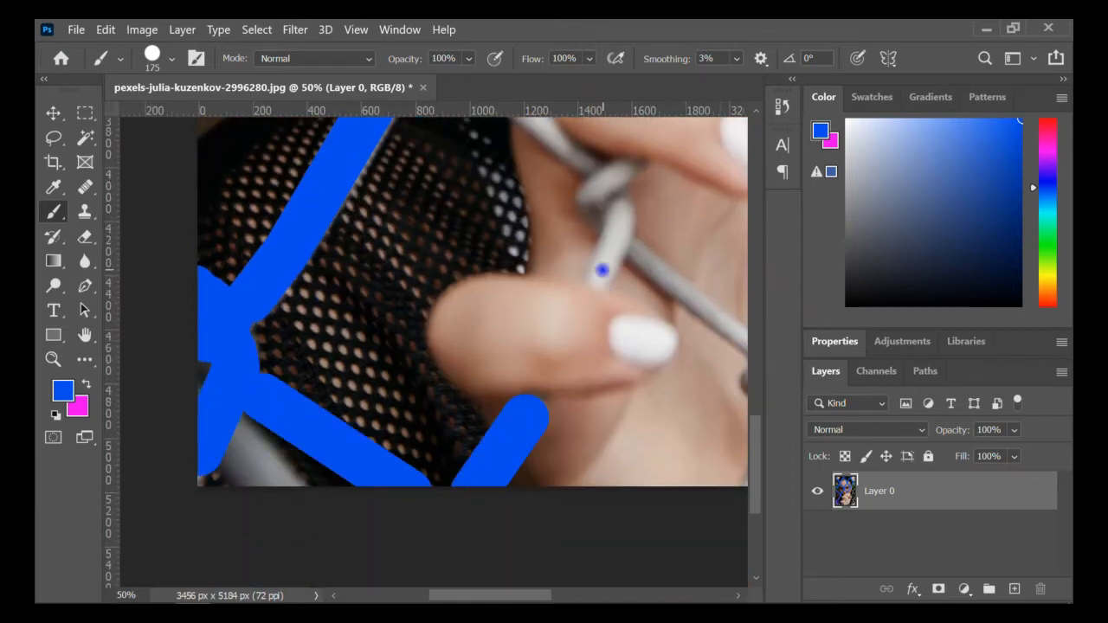
drag(602, 270, 605, 185)
- Paint over the wire from the shoulder knot across the fingers to the wrist knot, reducing the brush to 150 px partway
scroll(606, 186, up, 3)
drag(433, 163, 584, 303)
key([)
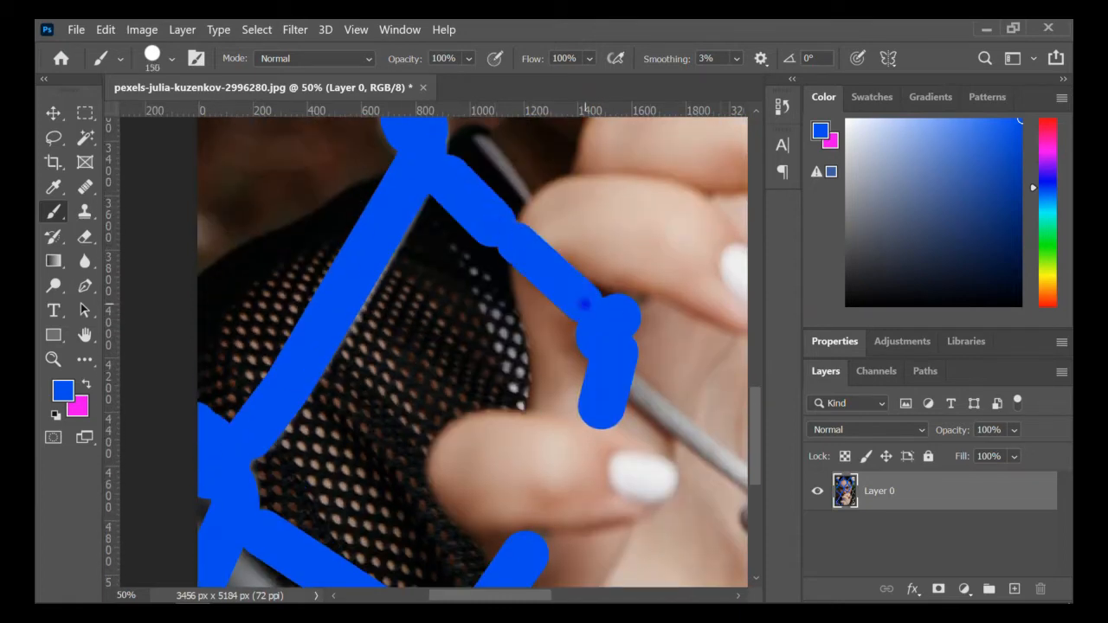
drag(636, 394, 487, 238)
click(488, 238)
shift+click(618, 350)
drag(618, 350, 623, 382)
- Paint over the two wires running from the wrist knot to the photo's bottom edge
scroll(606, 346, down, 3)
key(])
key(])
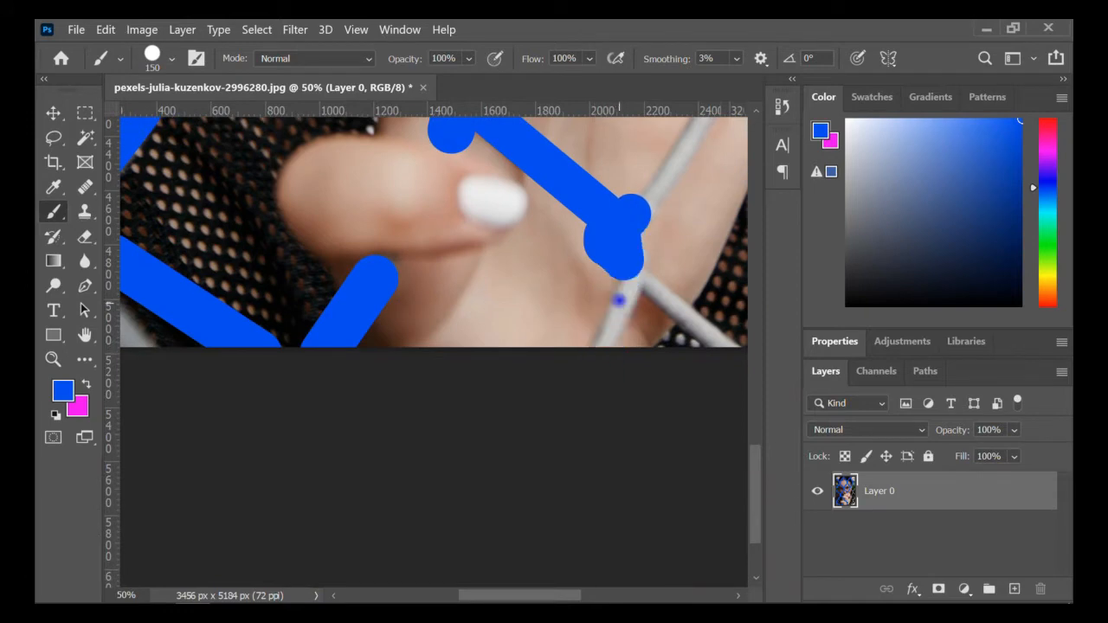
click(631, 287)
shift+click(598, 341)
click(648, 283)
shift+click(722, 353)
- Paint over the wire from the wrist knot up along the hand to the knot right of the cheek
scroll(692, 338, up, 3)
drag(649, 317, 634, 334)
scroll(605, 294, up, 3)
scroll(580, 268, right, 4)
shift+click(573, 264)
mouse_move(573, 264)
mouse_down()
mouse_move(579, 202)
mouse_move(613, 161)
mouse_up()
scroll(606, 173, up, 4)
shift+click(609, 178)
- Paint over the fence wires crossing the jacket between the hand and the photo's right edge
scroll(606, 181, down, 2)
click(494, 380)
shift+click(588, 402)
scroll(390, 346, right, 3)
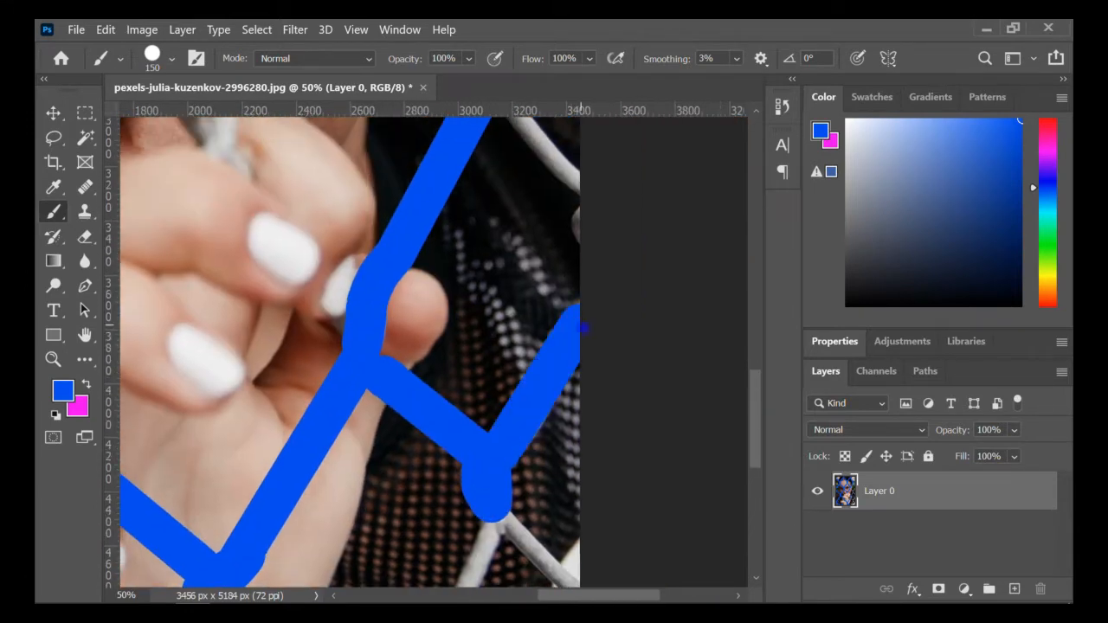
- Paint over the remaining fence wires along the right edge and in the lower-right corner
scroll(390, 346, up, 8)
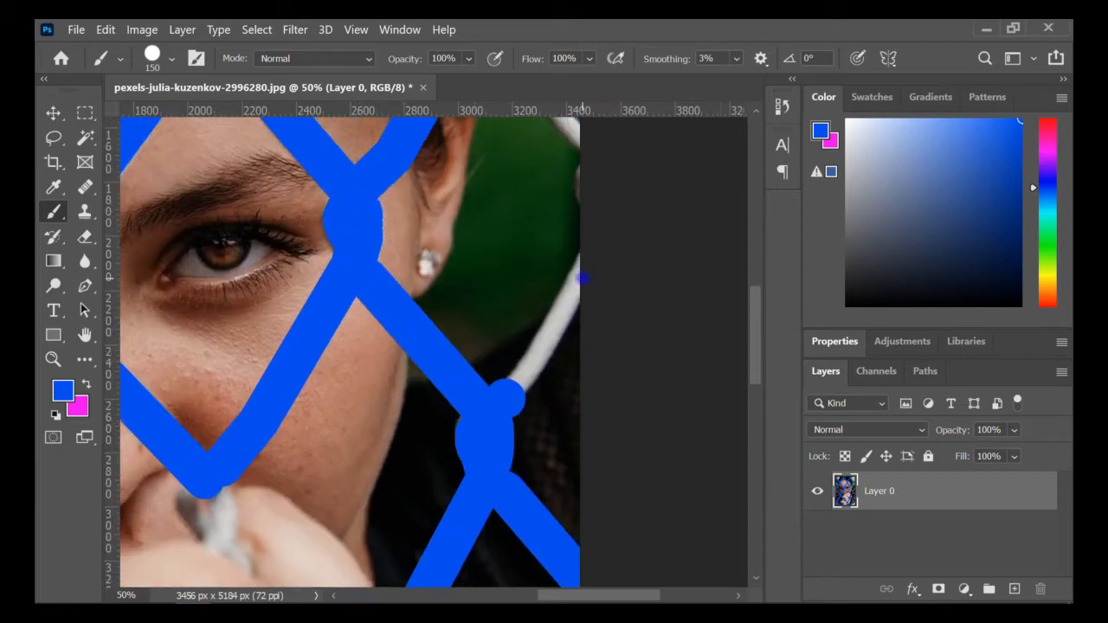
scroll(356, 260, up, 10)
key(z)
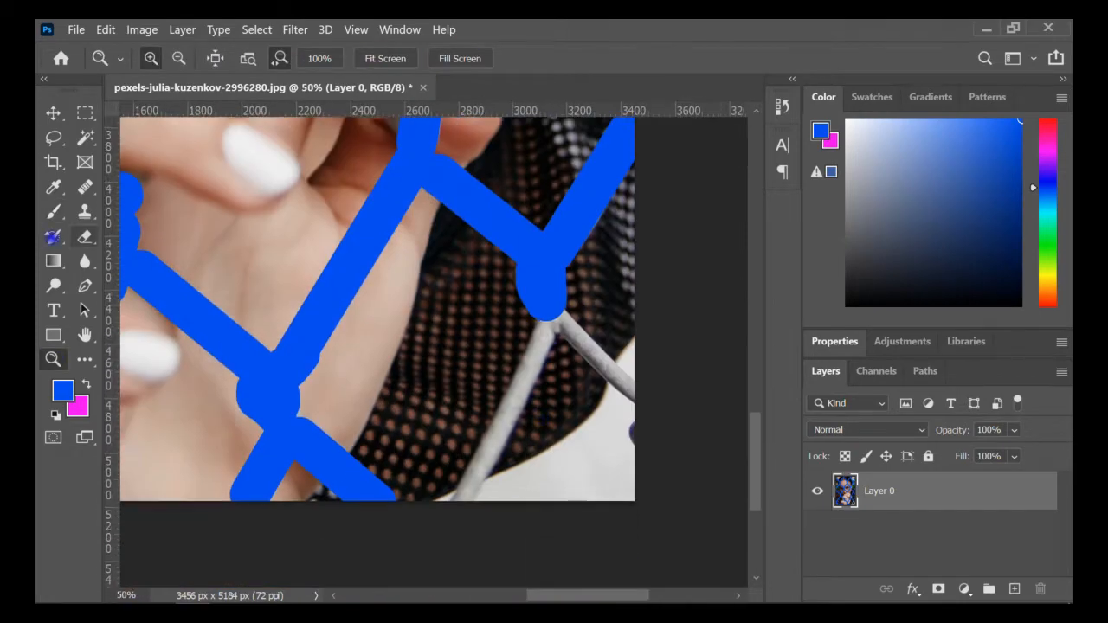
key(b)
drag(594, 321, 470, 483)
drag(638, 359, 638, 421)
- Select all the blue-painted fence areas with the Magic Wand, viewing the whole photo
key(z)
key(ctrl+0)
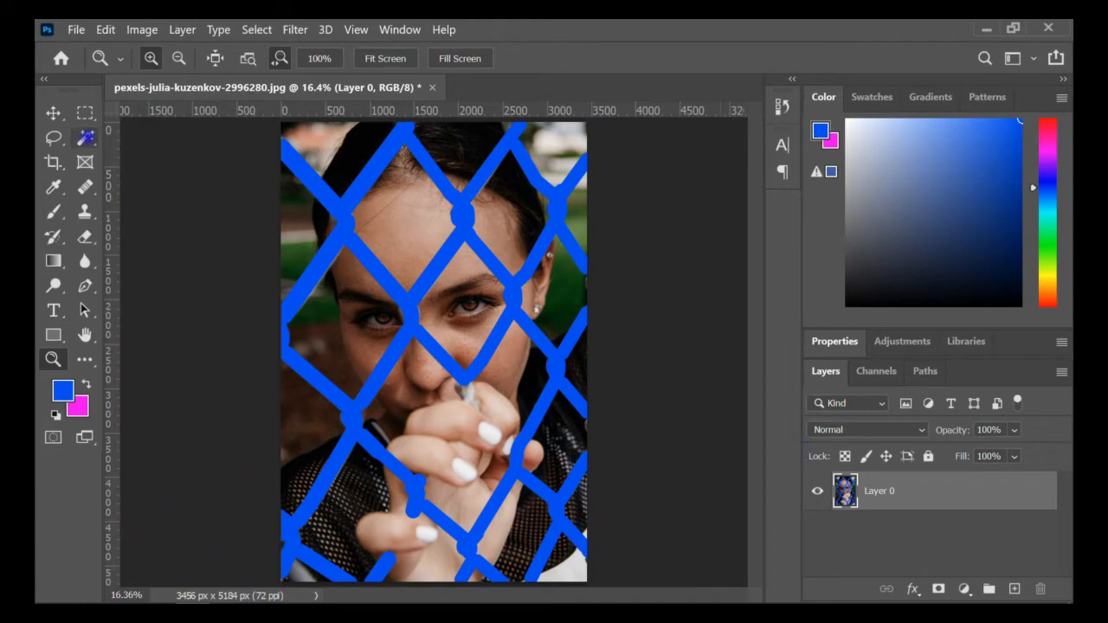
key(w)
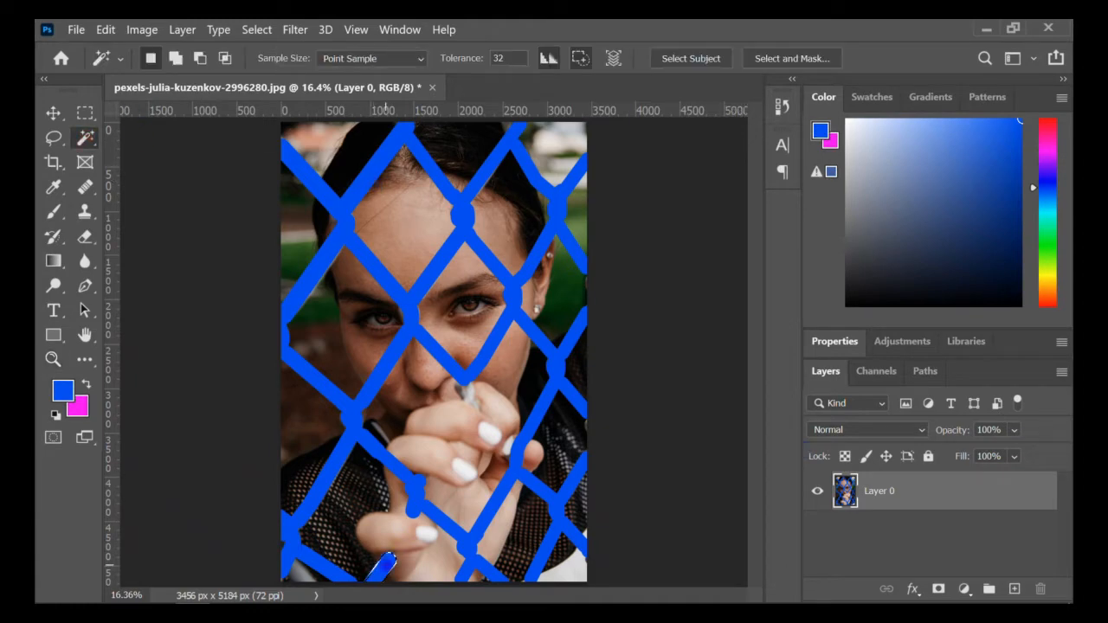
shift+click(325, 572)
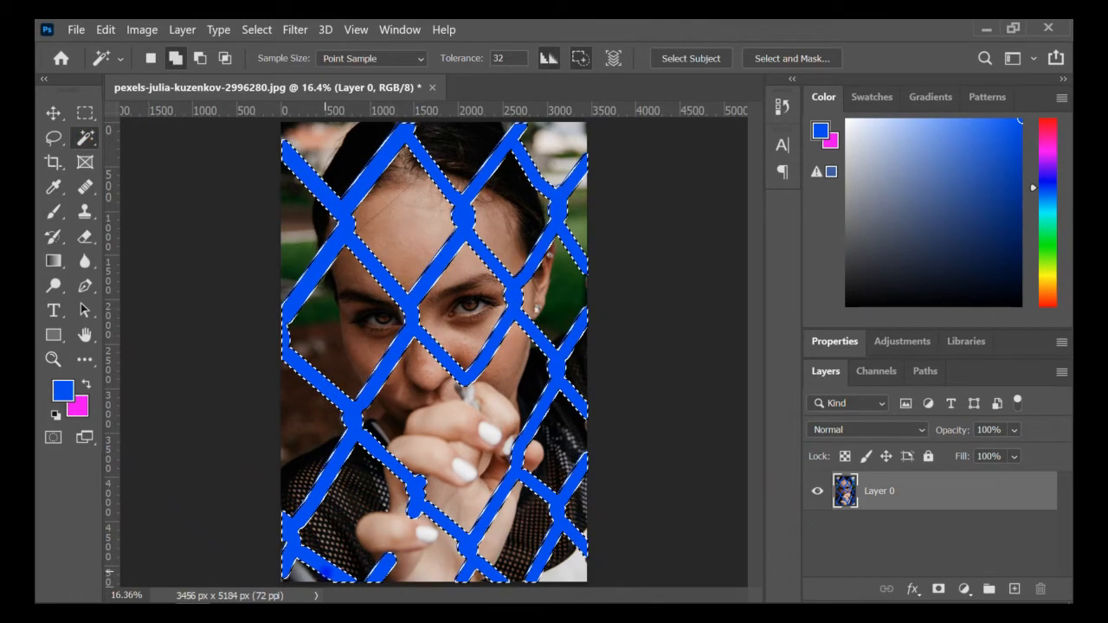
- Replace the selected fence using Content-Aware Fill, output to a new layer
click(106, 29)
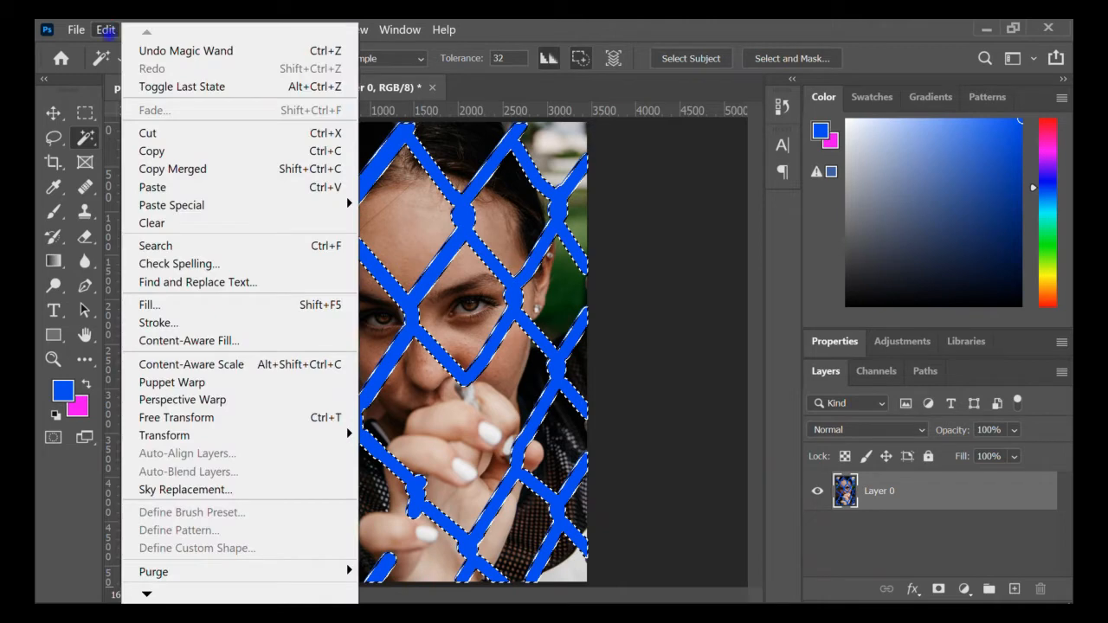
click(220, 341)
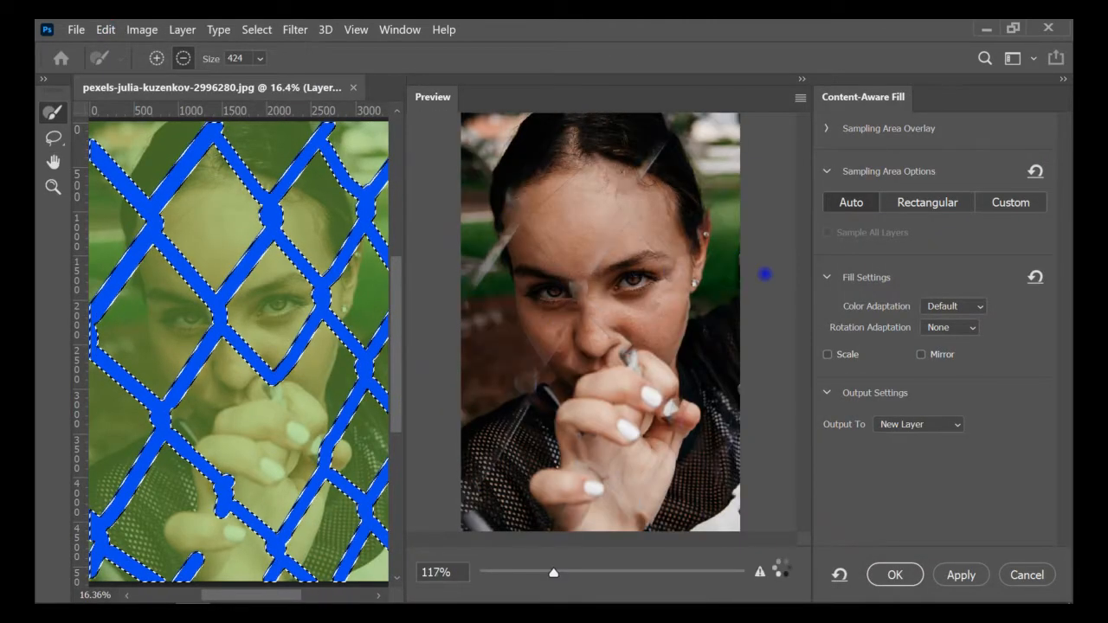
click(897, 573)
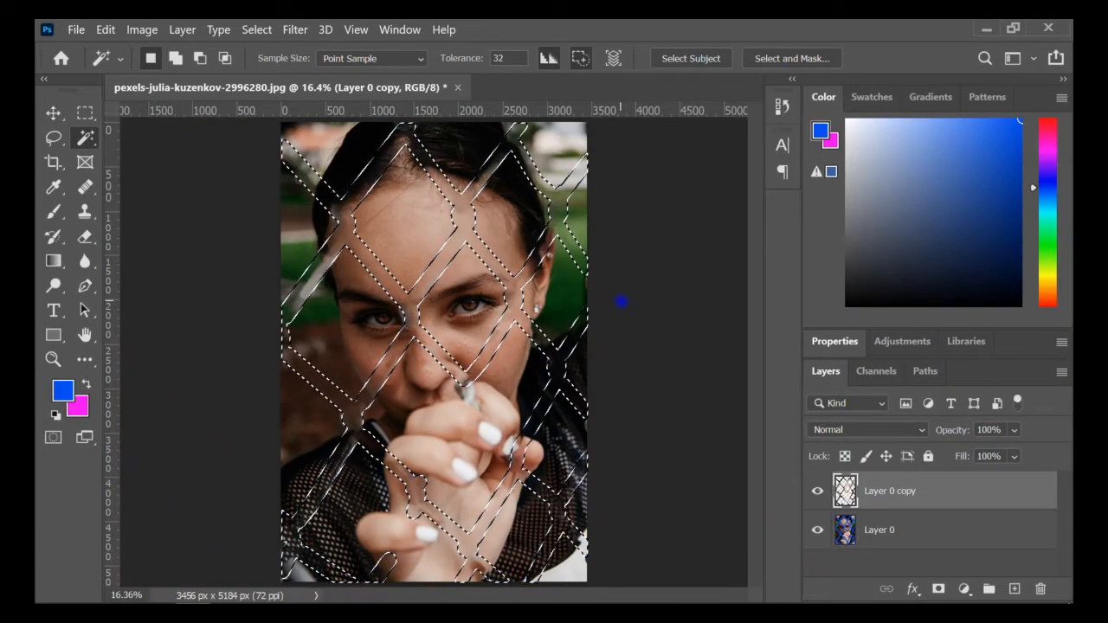
- Deselect, then merge the content-aware fill layer with Layer 0
key(ctrl+d)
key(m)
click(879, 530)
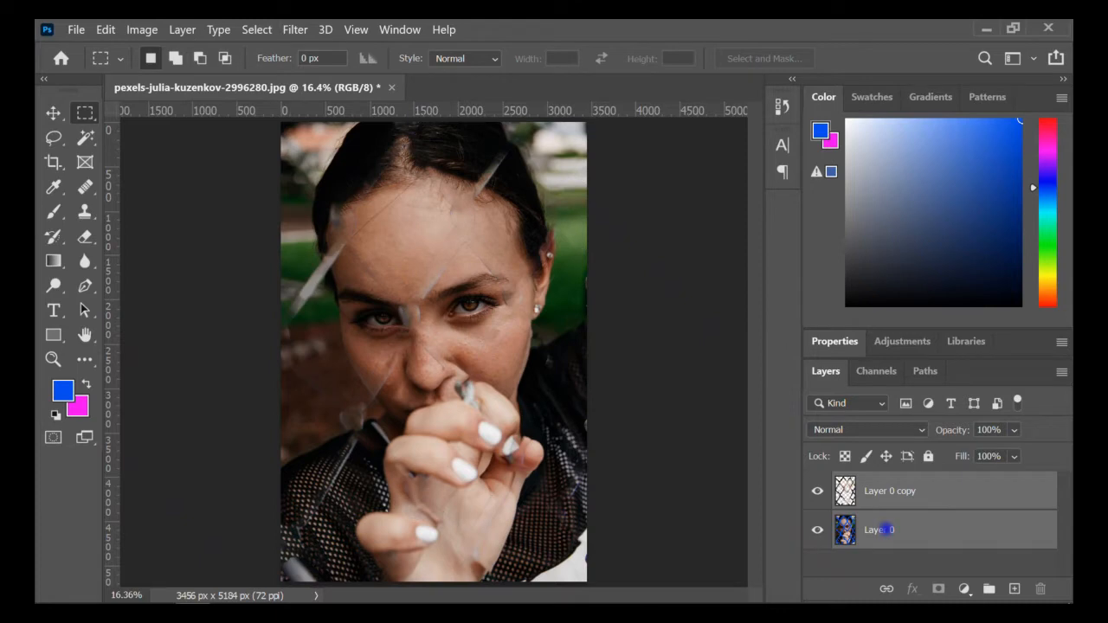
right_click(879, 530)
click(691, 544)
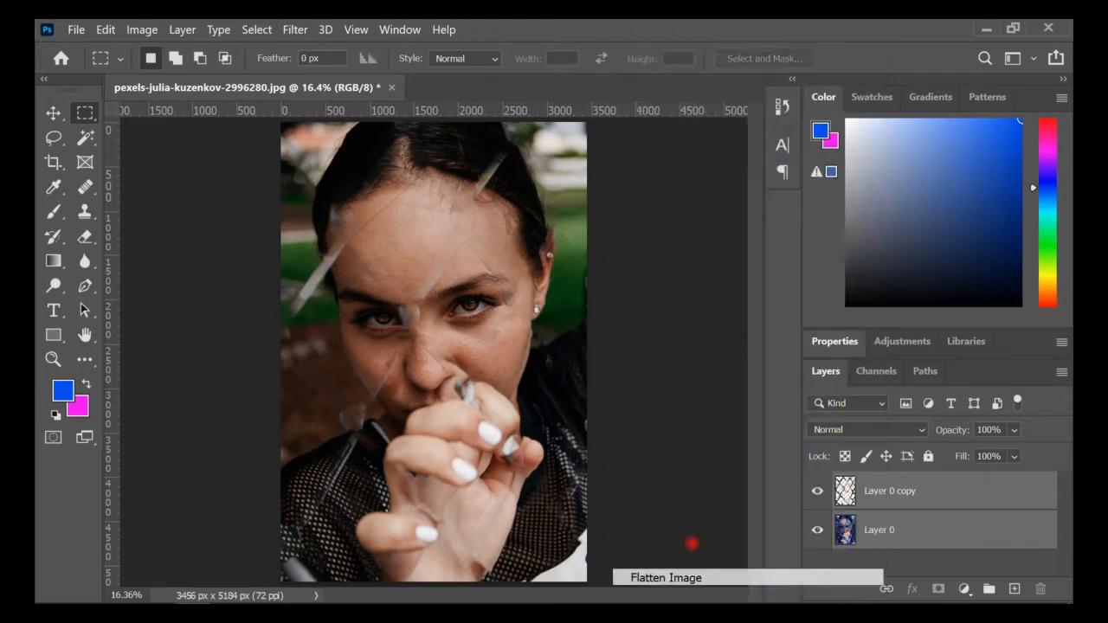
- Duplicate the merged Layer 0 copy, hide the duplicate and make Layer 0 copy the active layer
key(z)
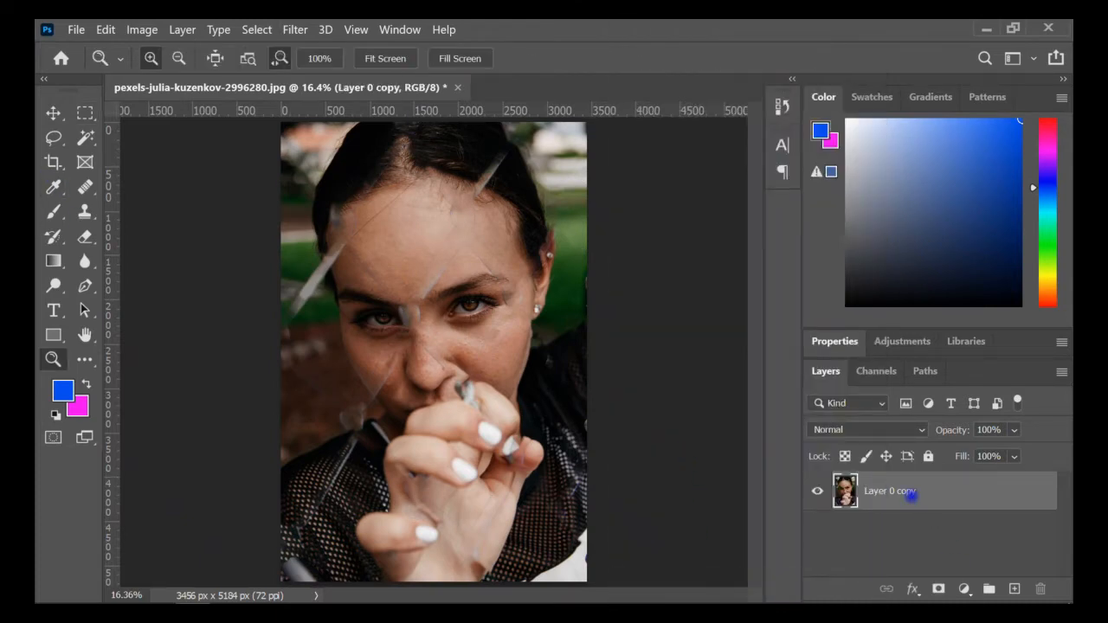
right_click(911, 495)
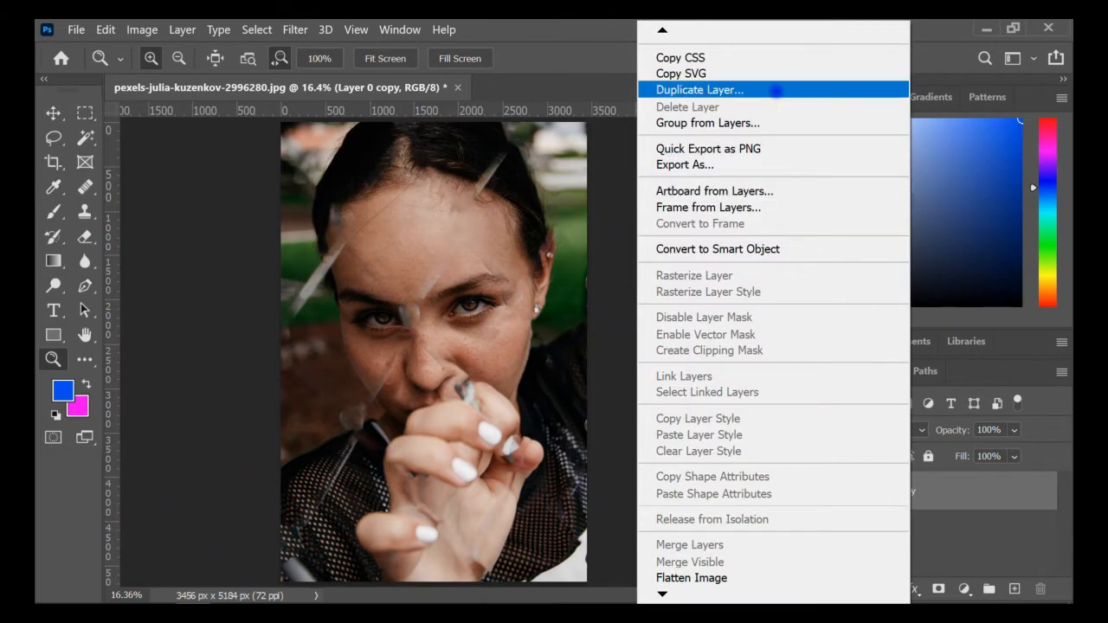
click(776, 90)
click(685, 145)
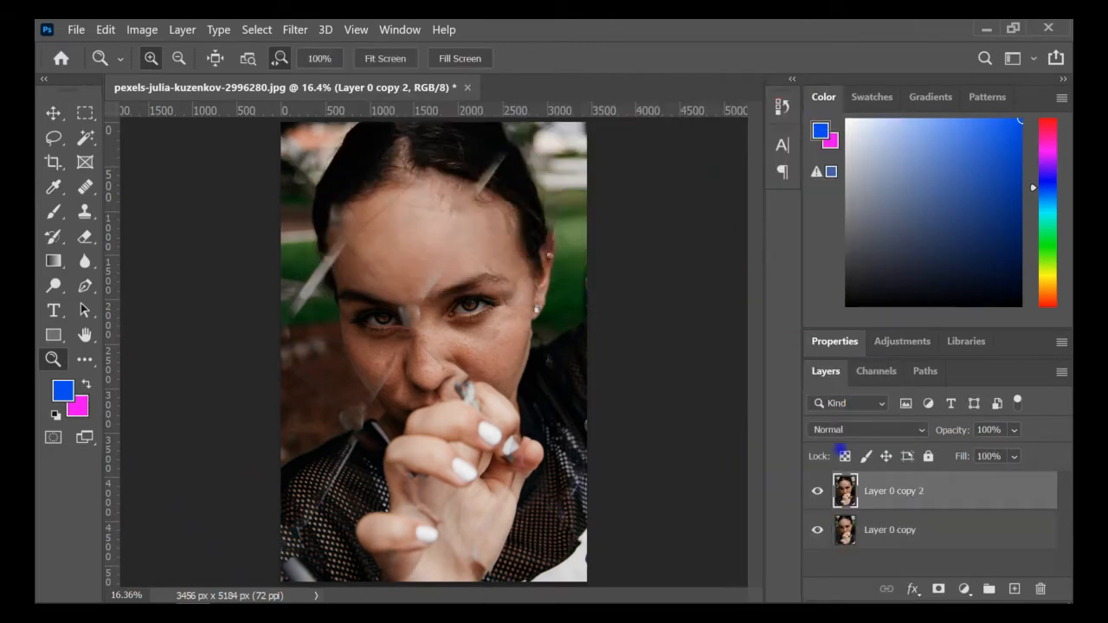
click(816, 491)
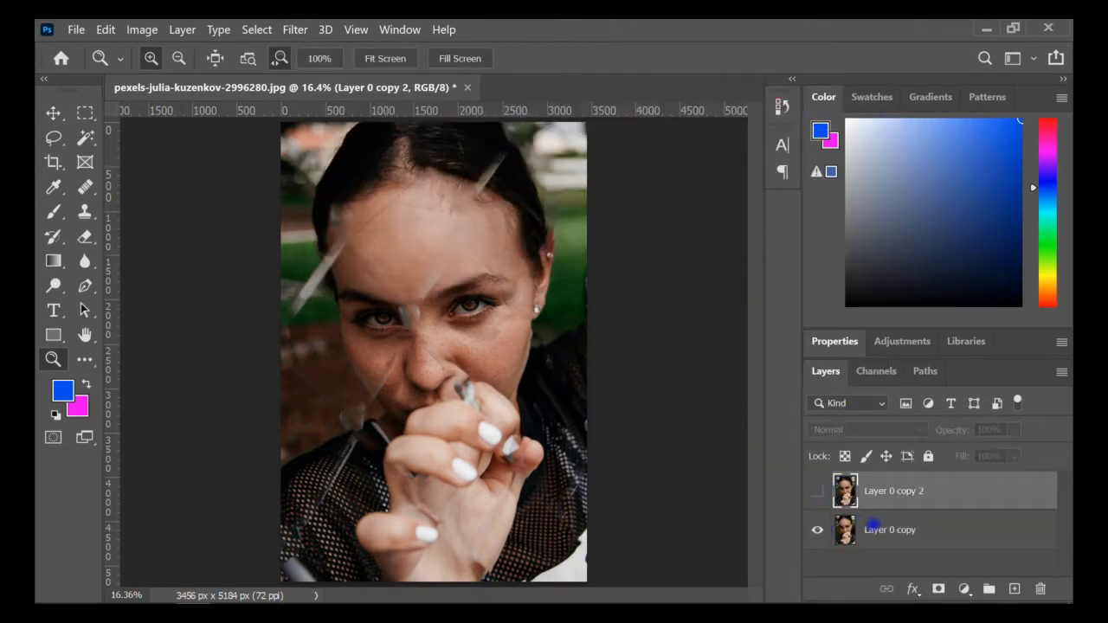
click(883, 529)
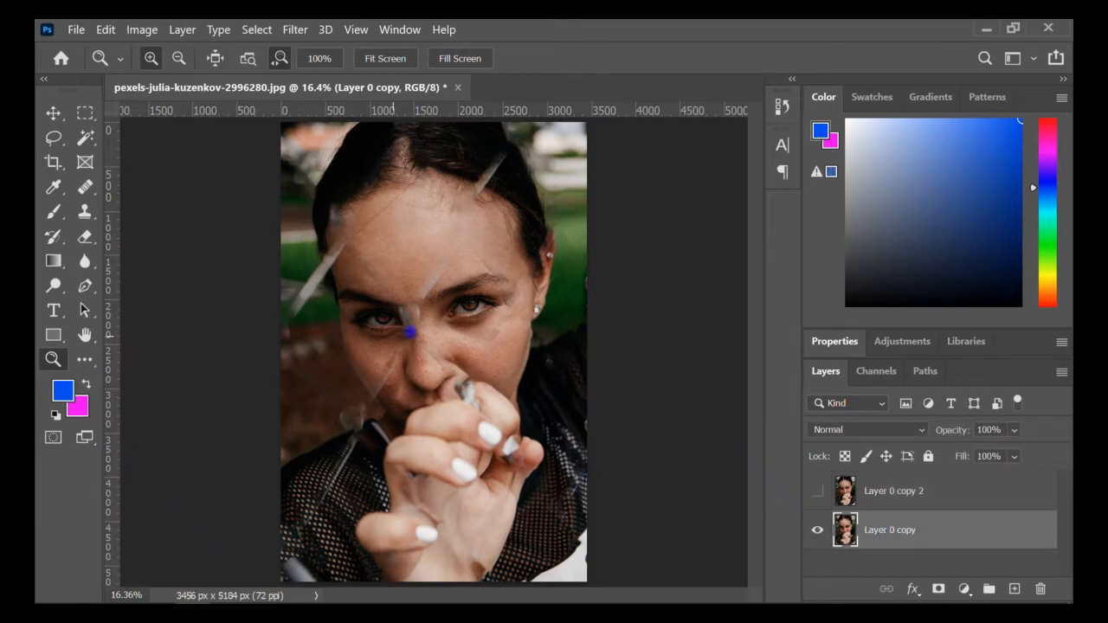
- Heal the fence streak and smudges on the left temple and hairline with the Spot Healing Brush at size 250
click(368, 276)
click(369, 262)
click(384, 260)
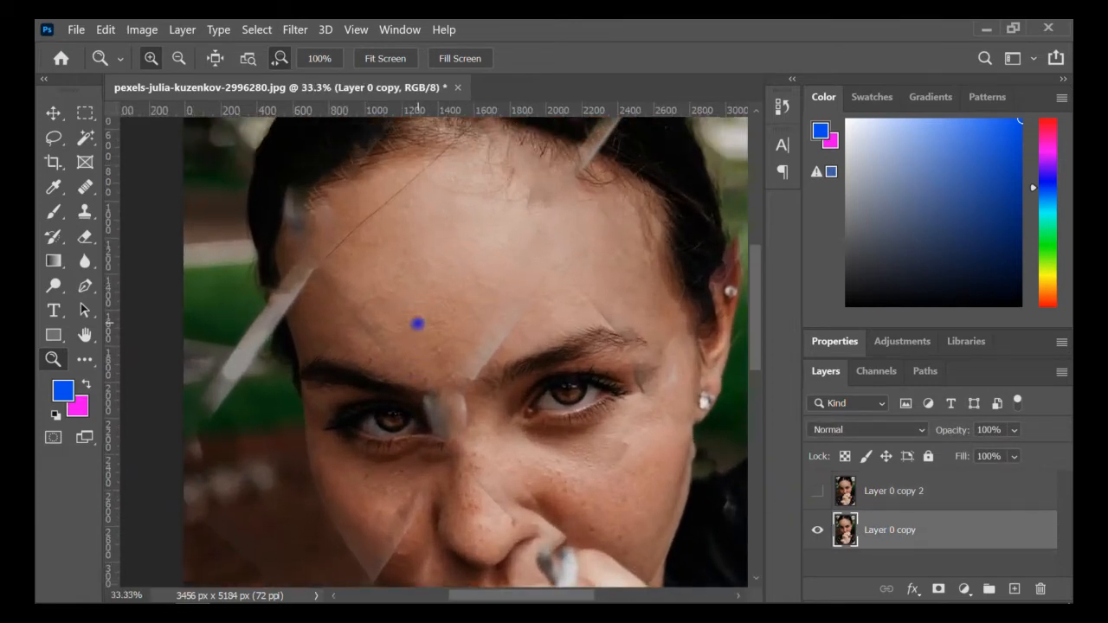
scroll(430, 341, up, 3)
scroll(430, 346, up, 1)
scroll(417, 368, down, 1)
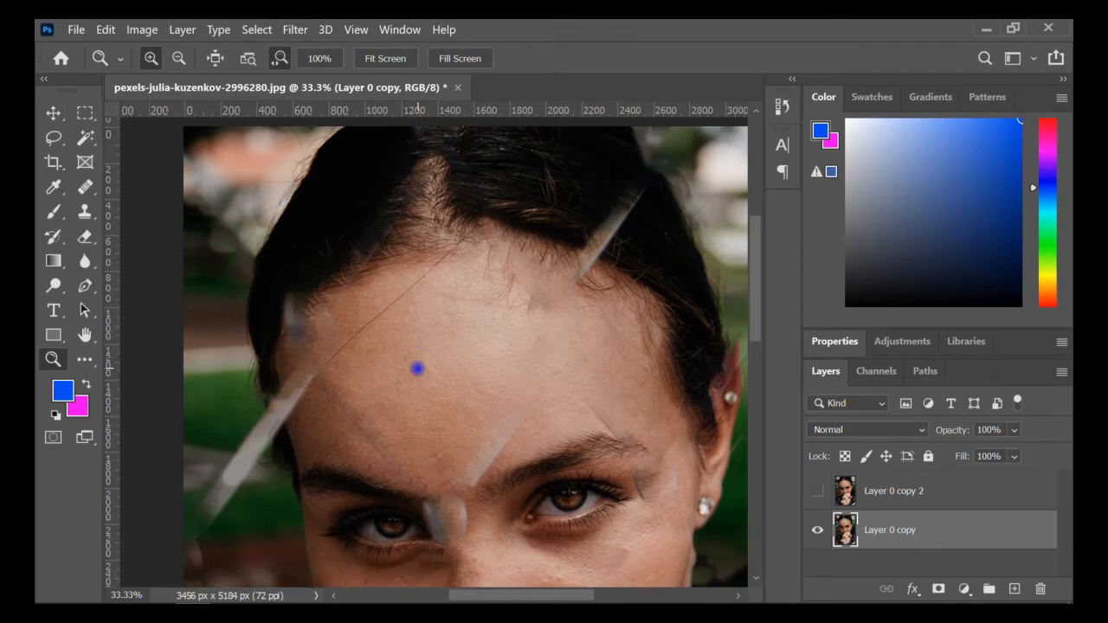
key(j)
key(shift+j)
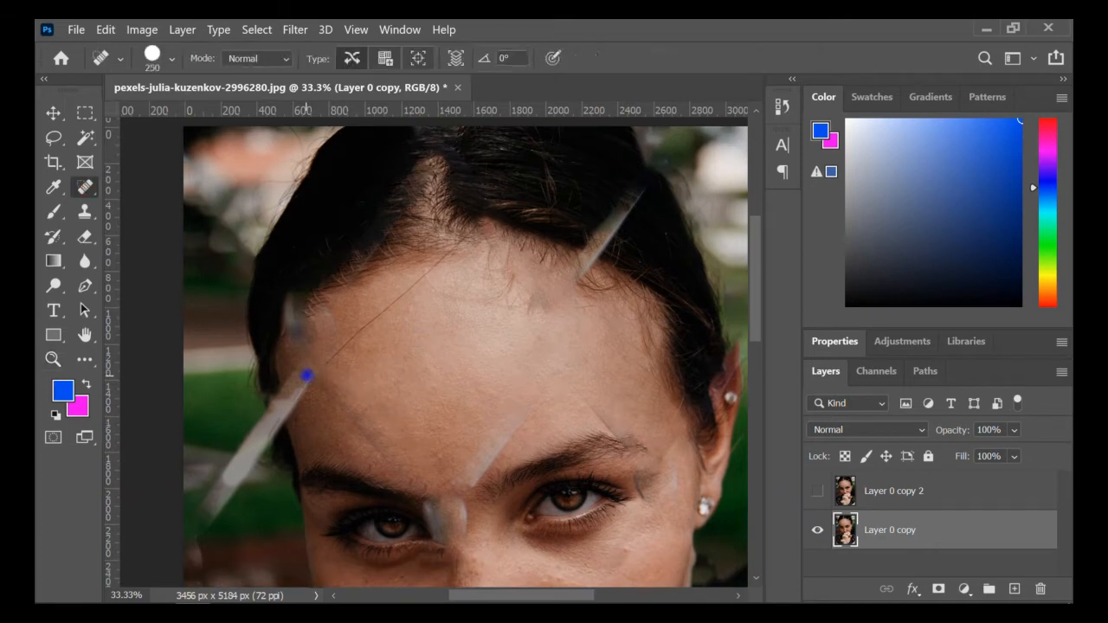
mouse_move(305, 408)
mouse_down()
mouse_move(344, 417)
mouse_move(364, 437)
mouse_move(330, 328)
mouse_up()
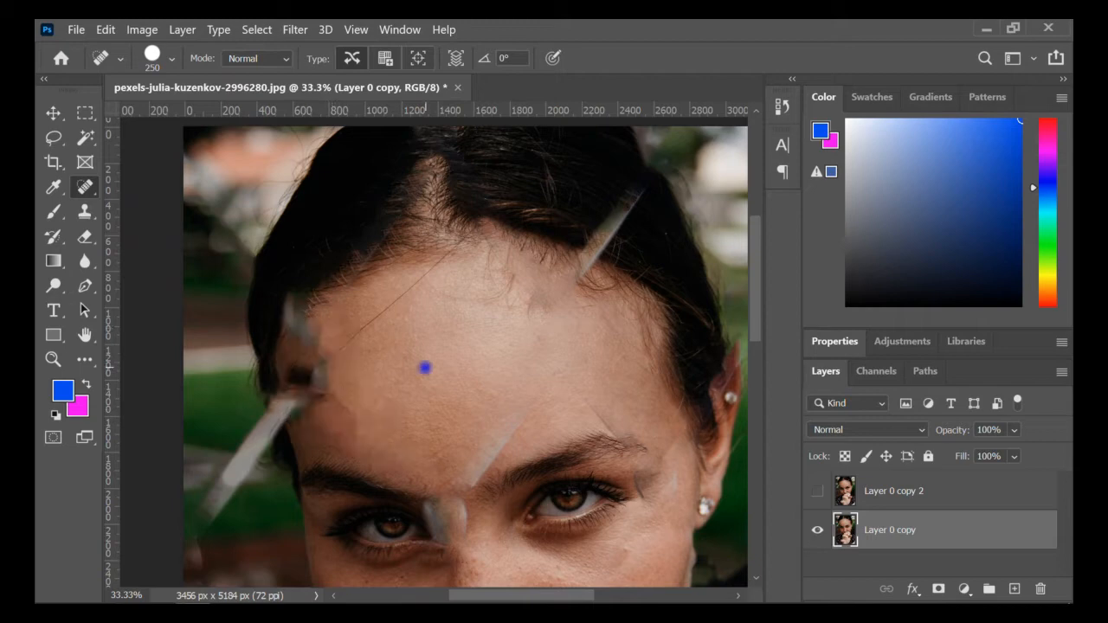
drag(334, 390, 302, 388)
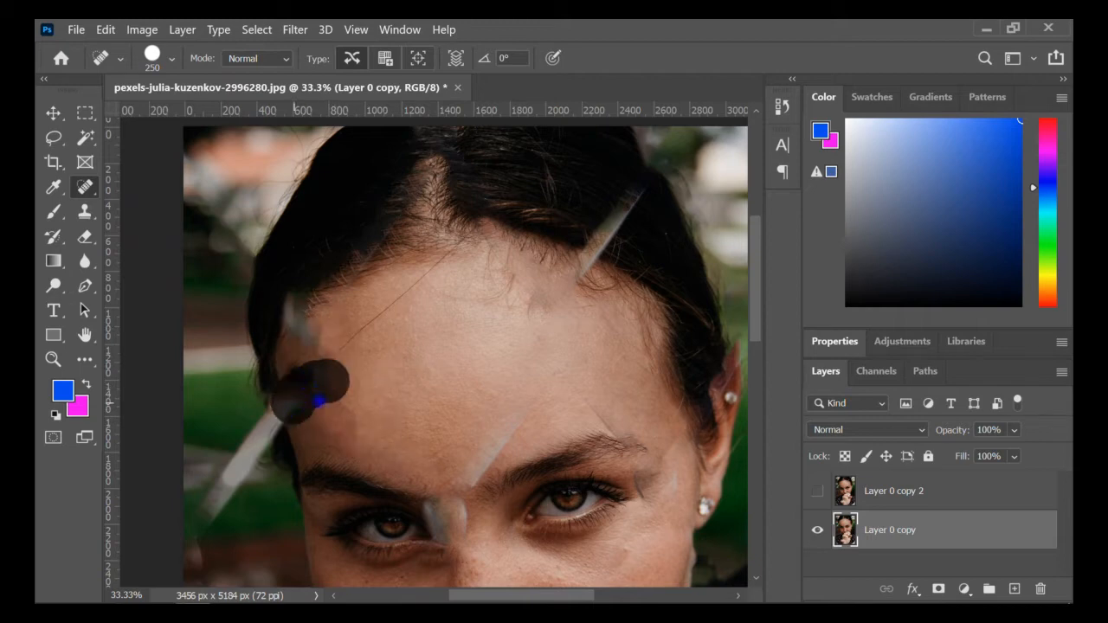
click(312, 373)
click(316, 340)
click(300, 351)
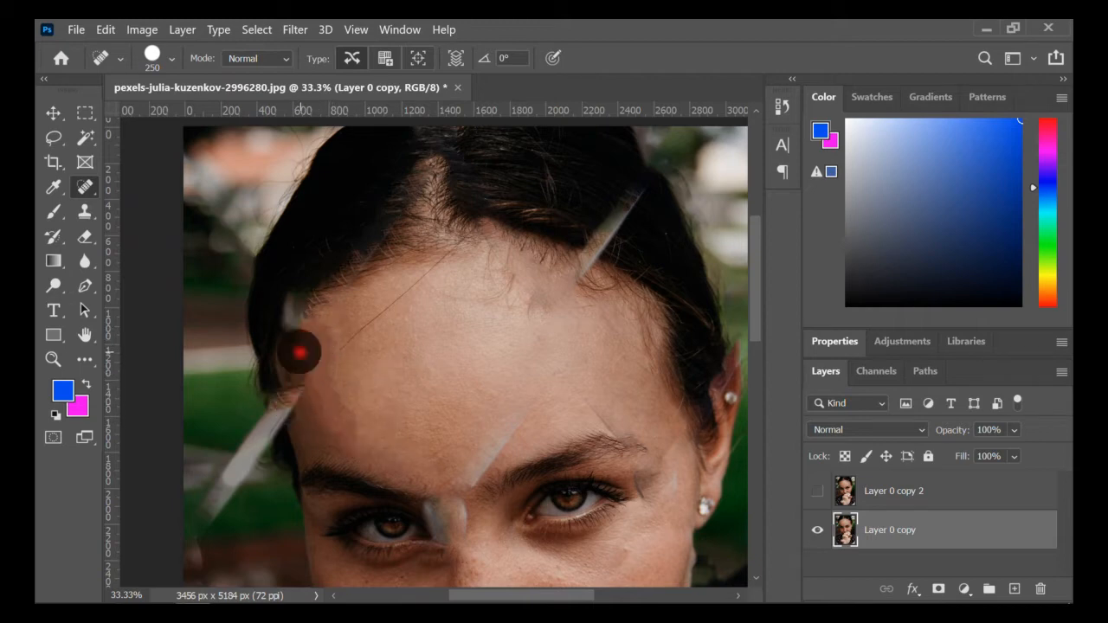
- Heal the fence remnants between and above the eyebrows, beside the nose bridge and at the outer corner of the right-hand eye
drag(477, 453, 522, 406)
click(592, 415)
scroll(509, 355, down, 2)
click(464, 386)
scroll(464, 394, down, 2)
click(449, 377)
click(438, 371)
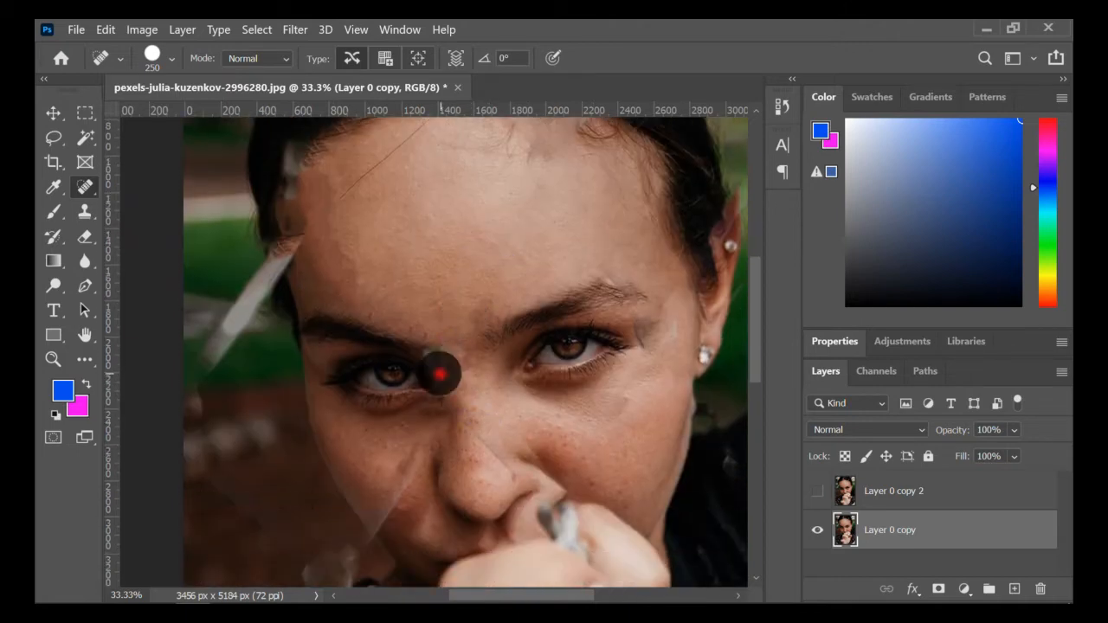
scroll(450, 314, down, 1)
click(456, 320)
scroll(621, 329, down, 1)
click(649, 252)
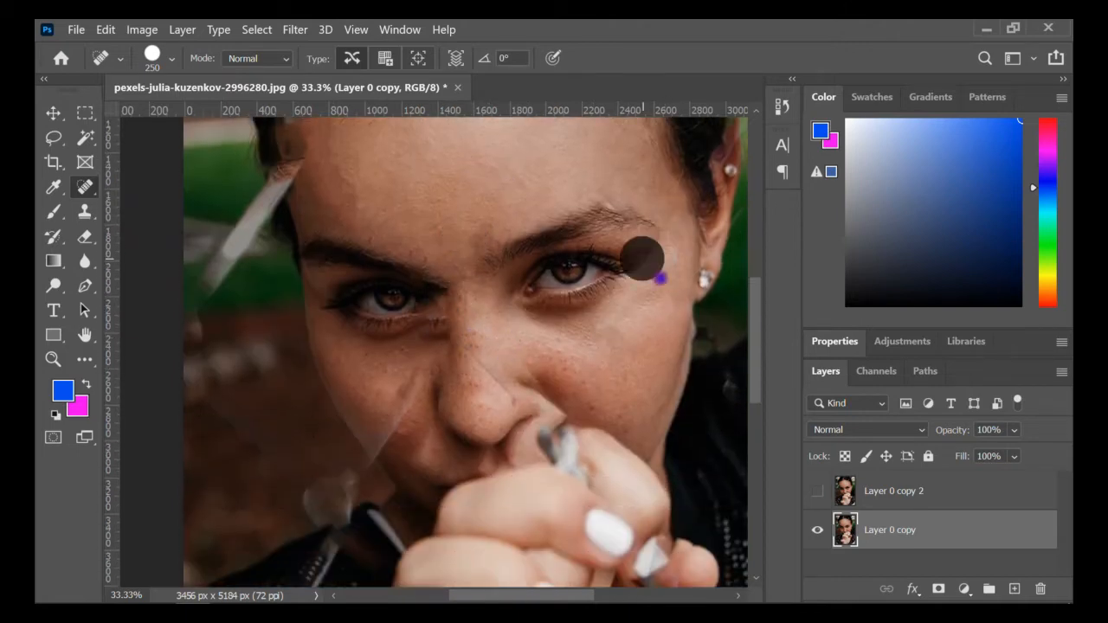
- Heal the streak on the left cheek, and the skin under the left-hand eye's inner corner with the brush at 150
click(420, 375)
click(400, 402)
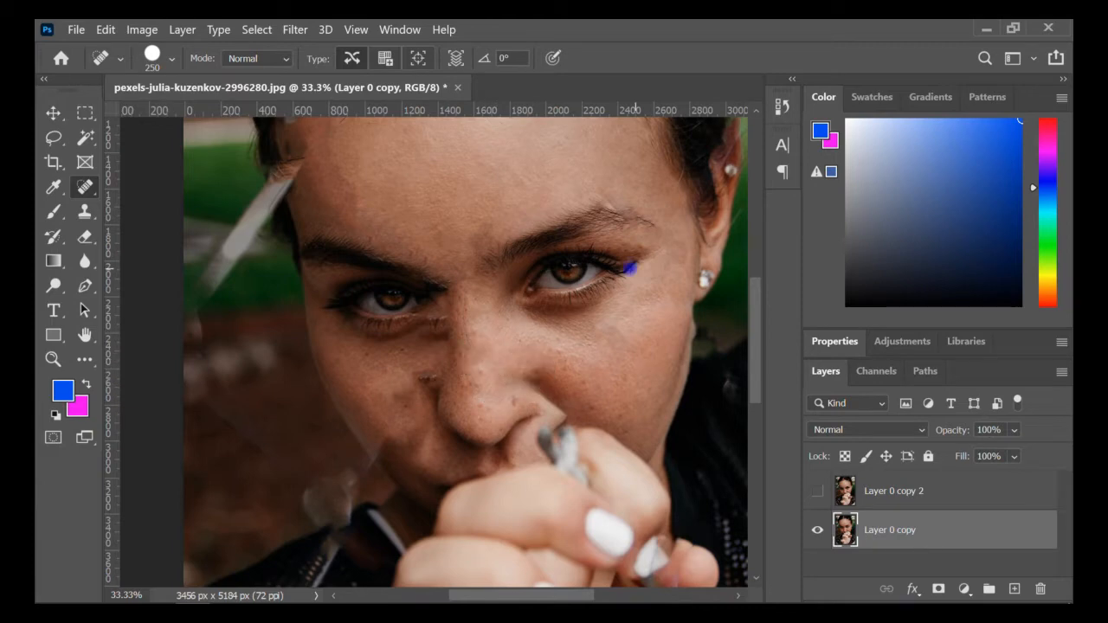
click(430, 339)
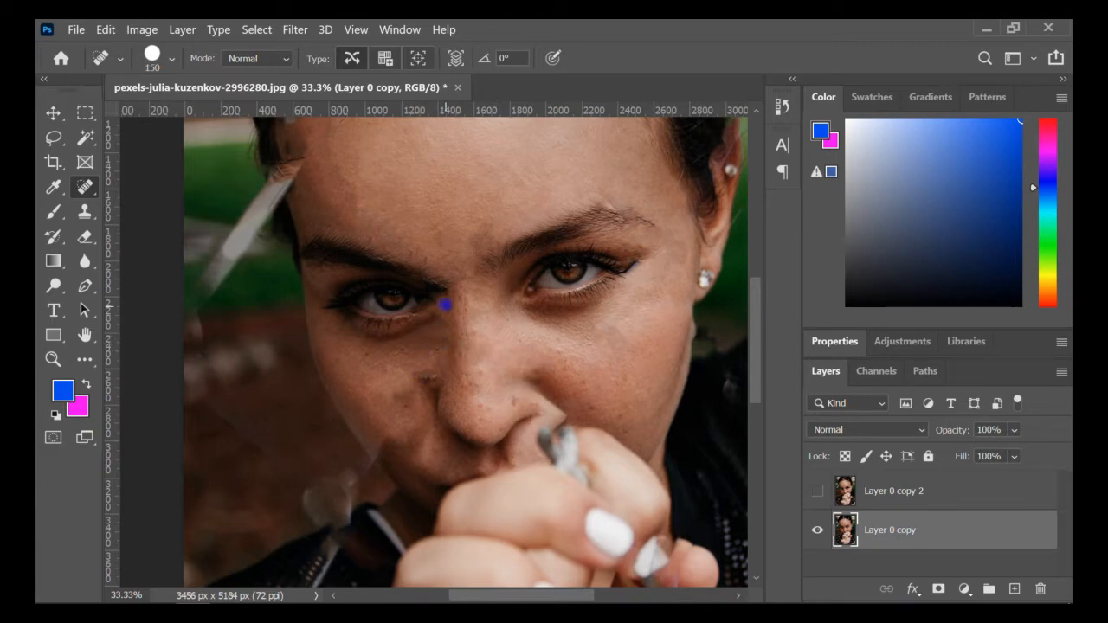
click(416, 313)
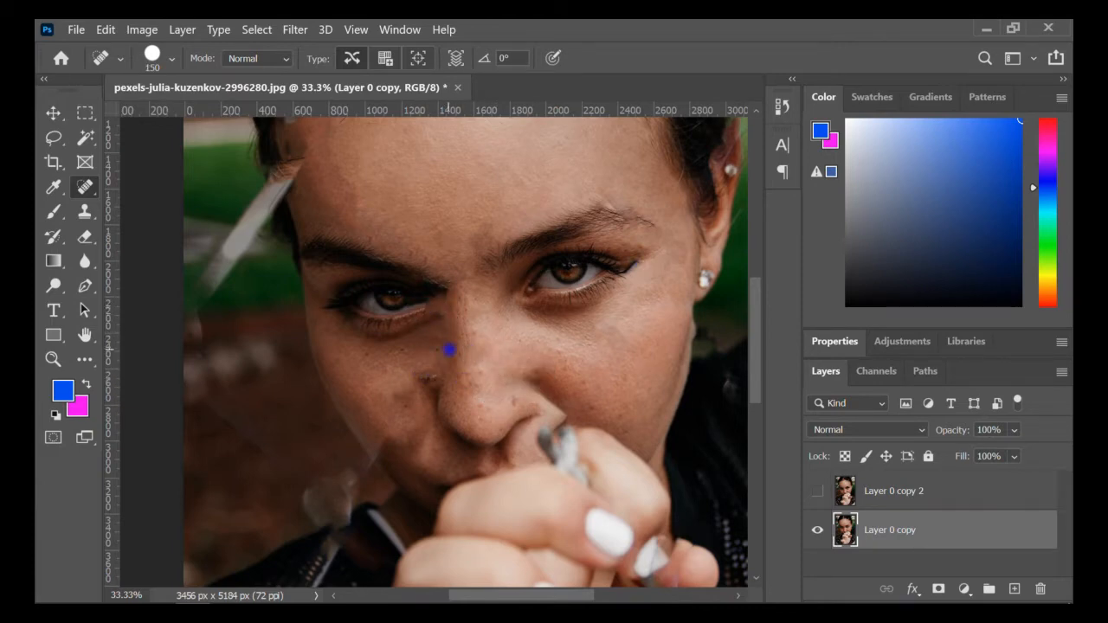
- Heal the streak in the dark hair at the upper right, the left hairline remnants and marks on the forehead
scroll(612, 180, up, 5)
scroll(600, 188, up, 1)
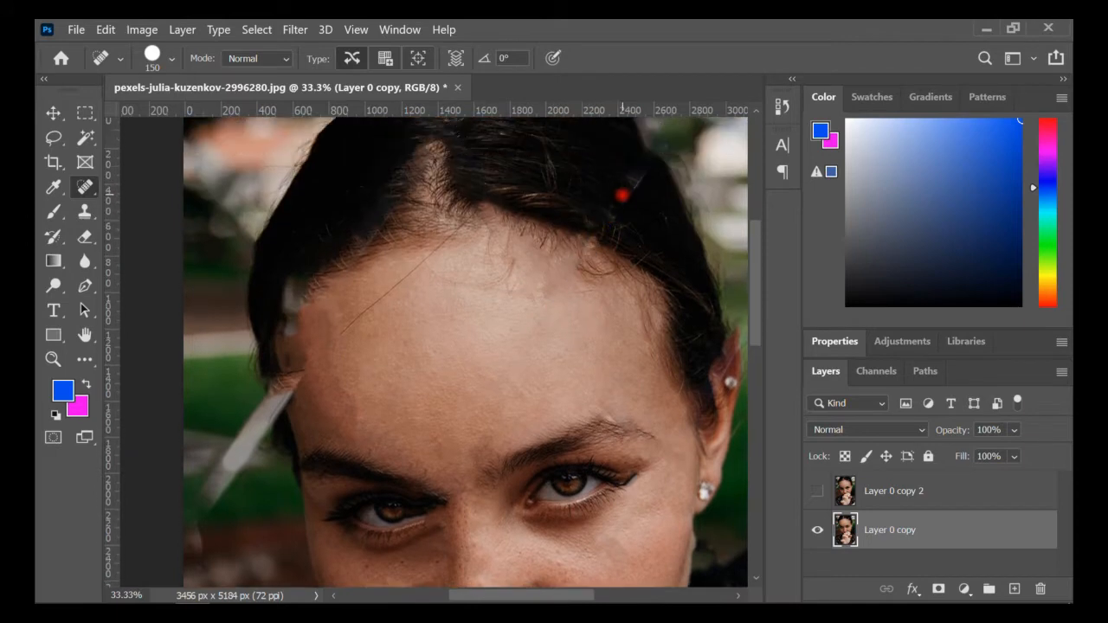
scroll(307, 373, down, 1)
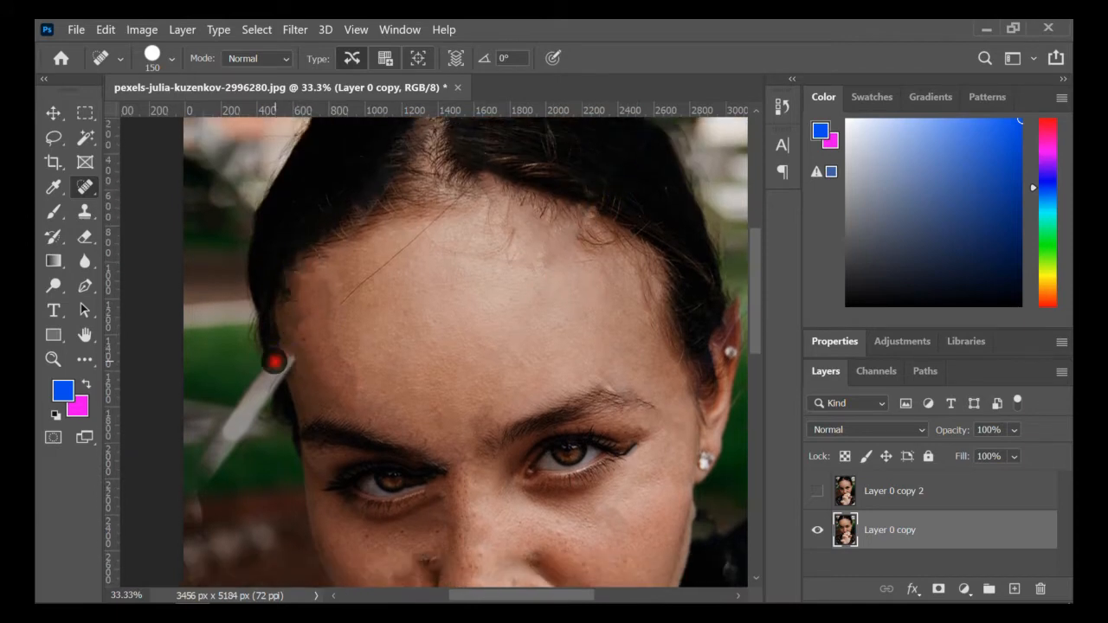
click(289, 366)
drag(339, 303, 346, 379)
scroll(408, 349, down, 3)
click(531, 198)
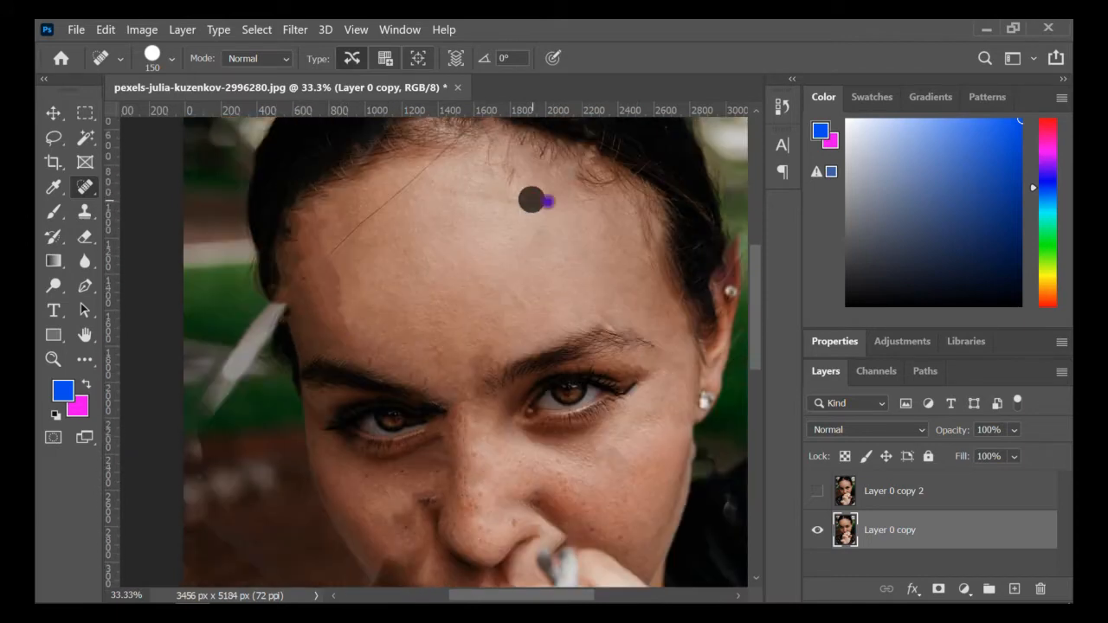
- Heal the fence remnants along the left cheek, jawline and chin, continuing to the streak at the collar
scroll(592, 317, down, 4)
scroll(640, 349, down, 2)
click(425, 304)
click(400, 319)
scroll(416, 354, down, 1)
click(428, 277)
click(399, 323)
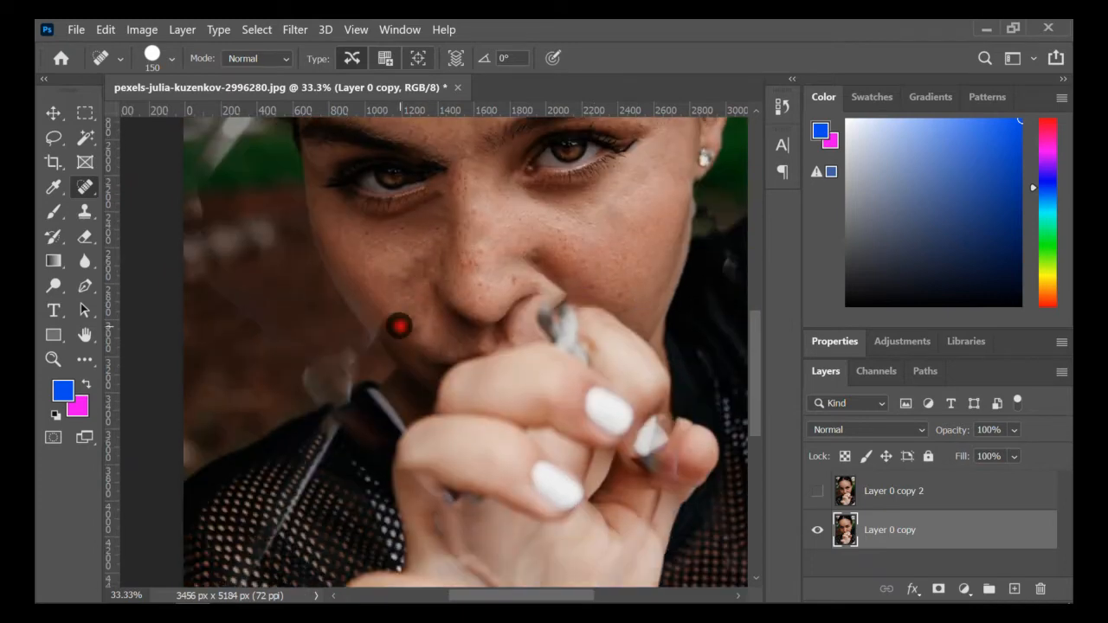
scroll(453, 295, down, 2)
click(411, 304)
click(395, 303)
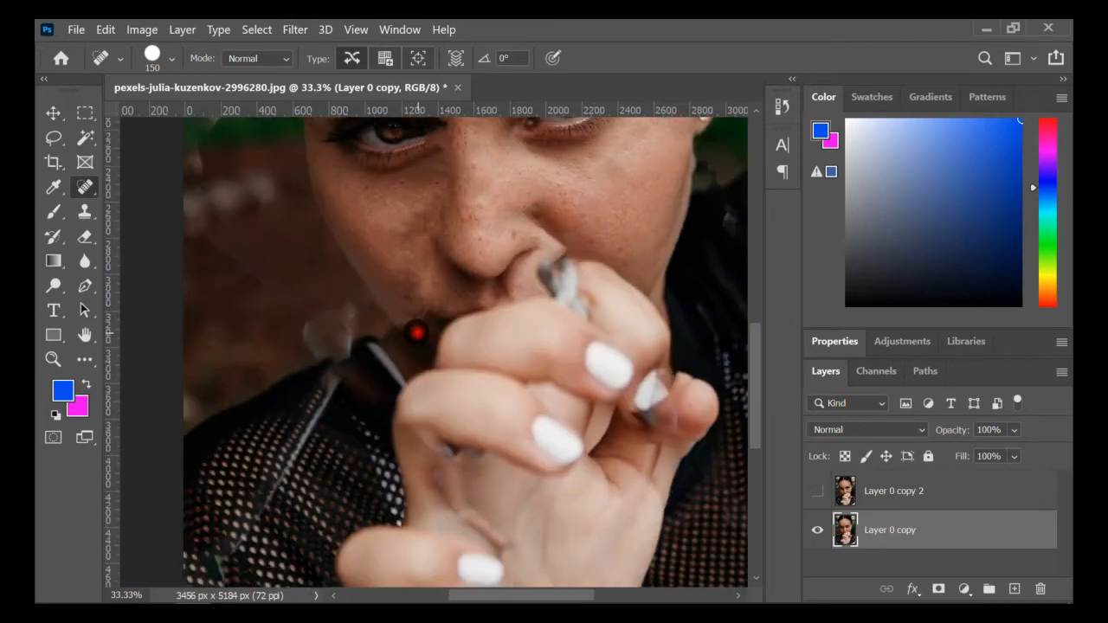
click(428, 317)
scroll(372, 368, down, 1)
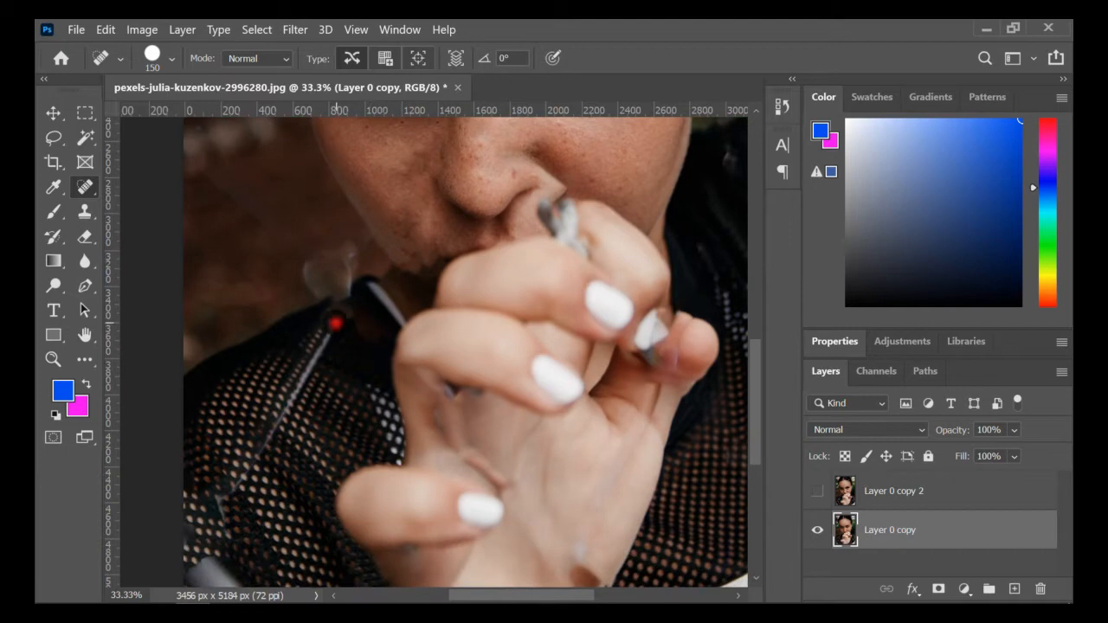
- Heal the dark fence remnant beside the fingertip on the right and the patch between the nostril and the finger
scroll(346, 320, down, 4)
scroll(193, 329, right, 5)
scroll(193, 329, up, 2)
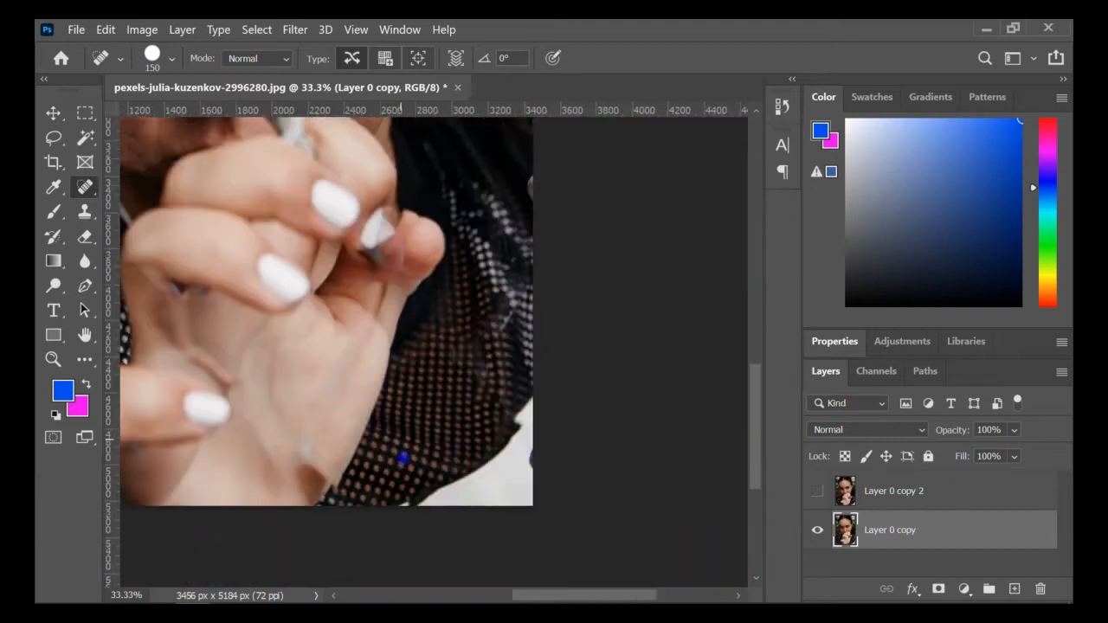
scroll(403, 459, up, 4)
click(381, 460)
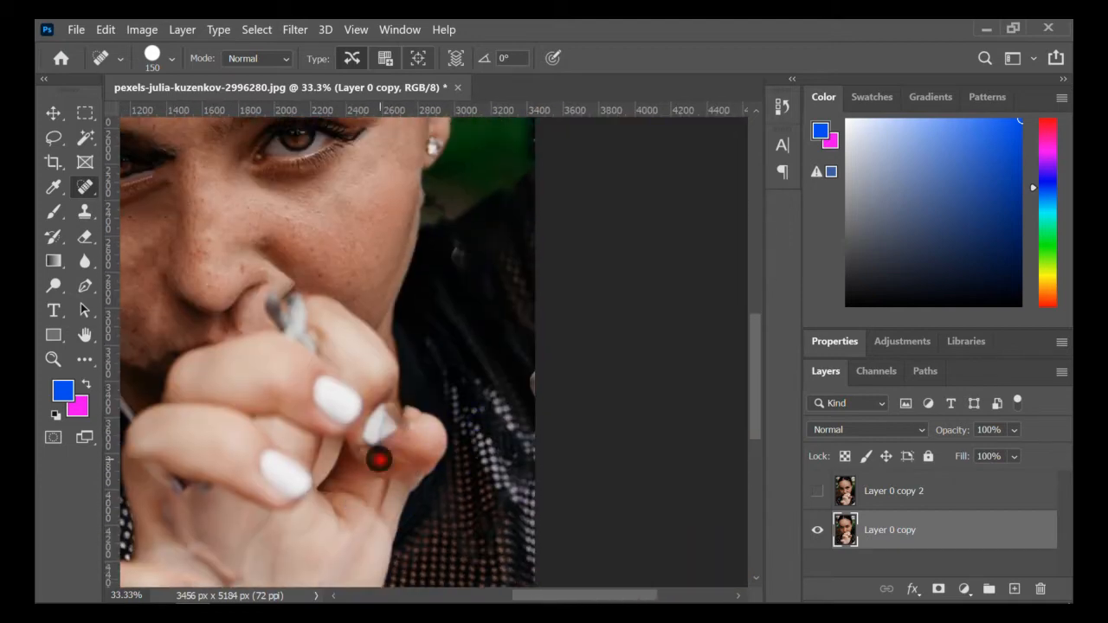
scroll(269, 510, down, 2)
scroll(304, 463, down, 3)
scroll(304, 438, up, 7)
drag(282, 391, 264, 339)
- Cover the grey fence remnant on the finger below the nose using the Healing Brush in Replace mode
right_click(84, 186)
click(155, 205)
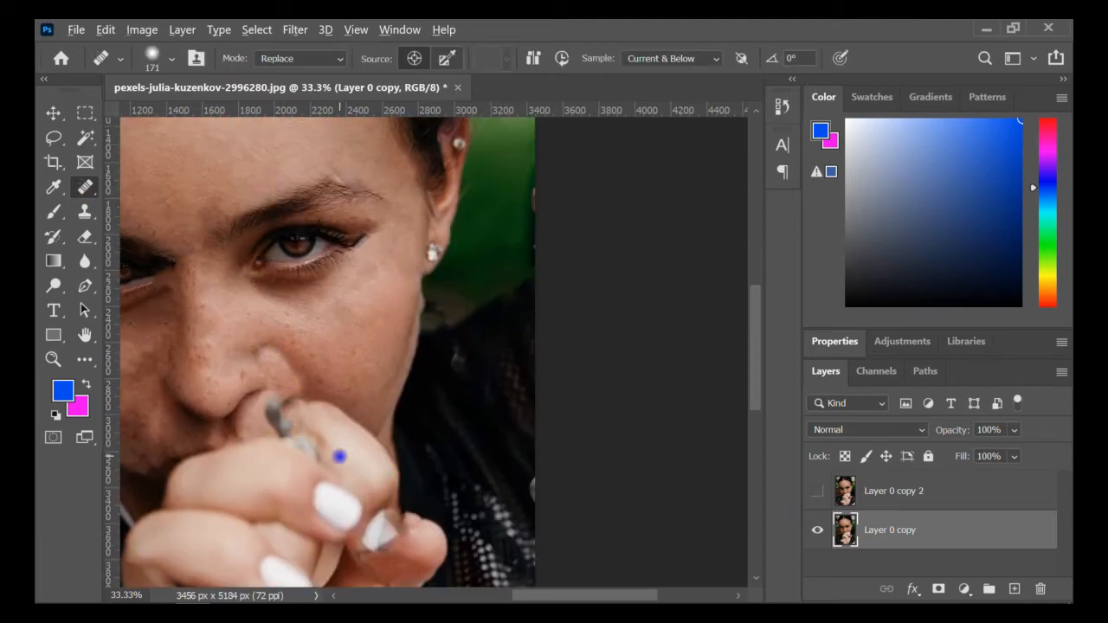
click(301, 437)
click(269, 406)
scroll(248, 419, down, 1)
click(295, 317)
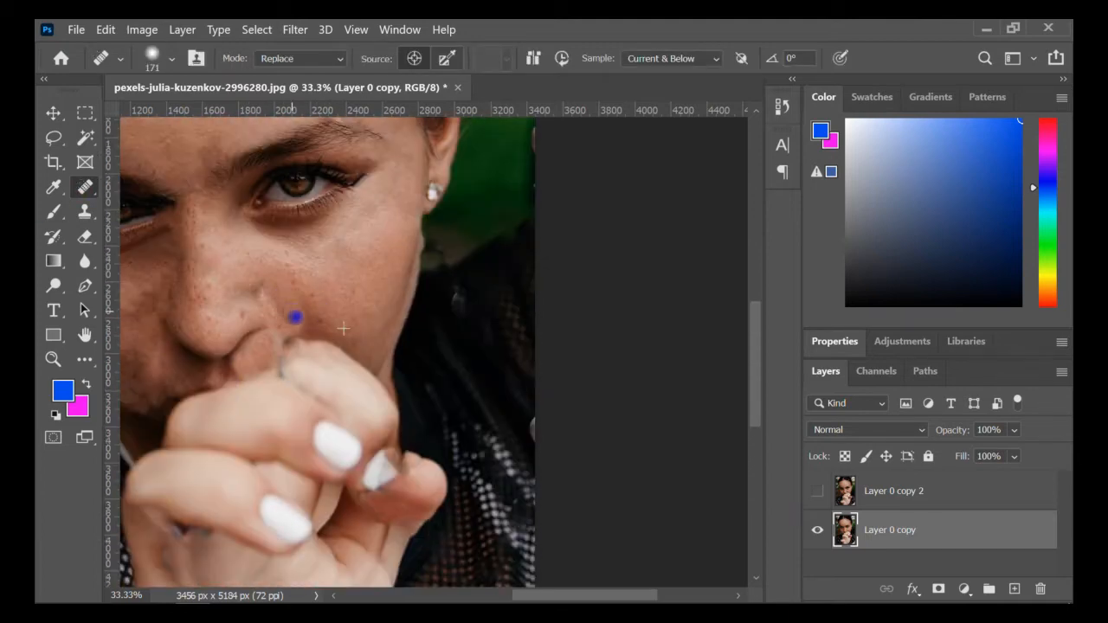
- Spot-heal the remaining blemishes around the upper finger, the area beside the nose and the right cheek
scroll(285, 278, down, 3)
key(shift+j)
click(297, 265)
click(275, 290)
click(233, 321)
scroll(382, 301, up, 4)
click(300, 340)
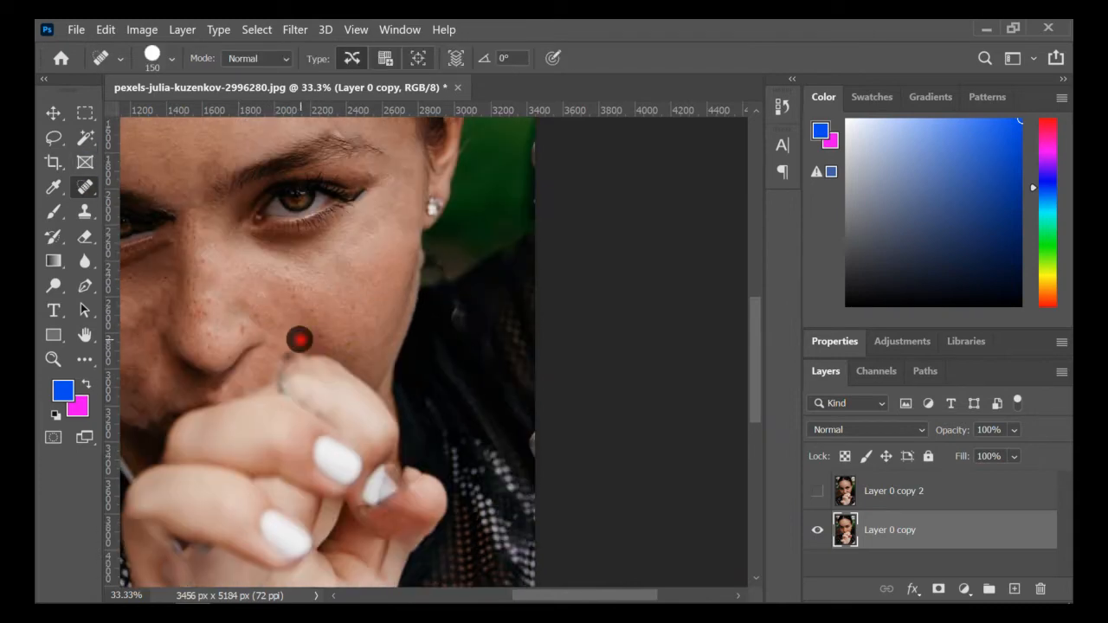
click(400, 300)
mouse_move(386, 341)
mouse_down()
mouse_move(398, 301)
mouse_move(333, 334)
mouse_move(354, 385)
mouse_move(330, 362)
mouse_move(361, 311)
mouse_move(337, 351)
mouse_up()
click(390, 331)
- Patch the white fence streak in the green background beside the left temple with clean grass, and deselect
scroll(373, 372, up, 3)
scroll(346, 338, left, 4)
scroll(331, 316, down, 1)
key(shift+j)
right_click(85, 186)
click(145, 224)
drag(346, 303, 321, 333)
drag(321, 334, 321, 272)
click(306, 251)
drag(347, 319, 317, 355)
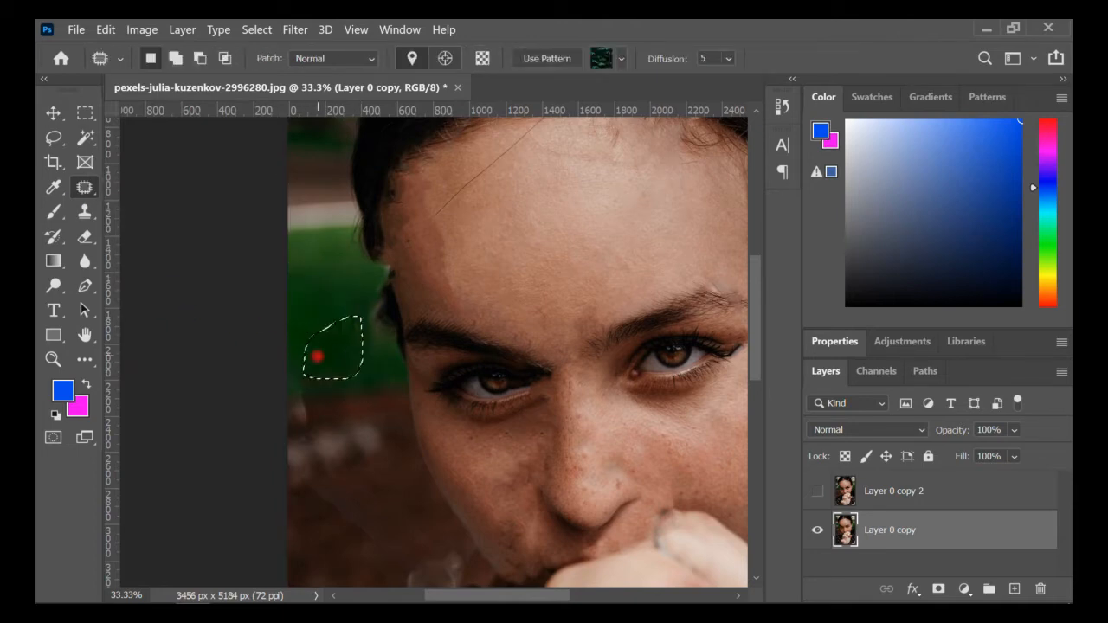
key(ctrl+d)
- Rebuild the left hairline and face edge against the green background using the Clone Stamp at size 300
right_click(85, 211)
key(bracketright)
key(bracketright)
key(bracketright)
key(bracketright)
key(bracketright)
key(bracketright)
key(bracketright)
key(bracketright)
key(bracketright)
key(bracketright)
key(bracketright)
key(bracketright)
key(bracketright)
key(bracketright)
key(bracketright)
key(bracketright)
key(bracketright)
key(bracketright)
click(381, 277)
click(389, 317)
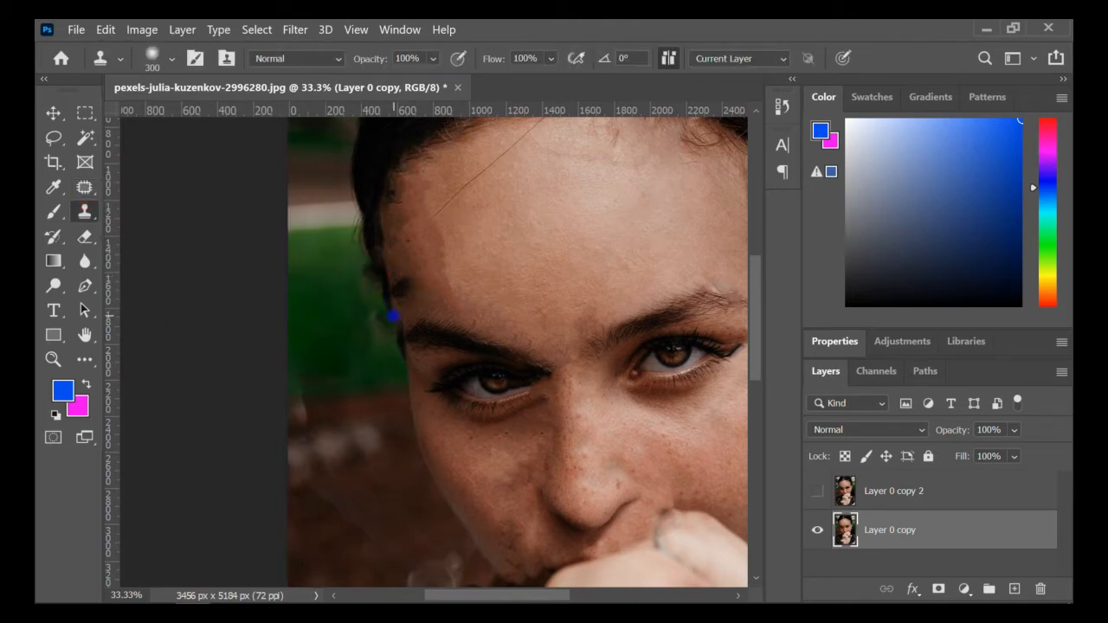
click(355, 269)
click(341, 242)
click(374, 321)
- Clone clean background over the pale horizontal band left of the woman's head
scroll(314, 359, up, 3)
click(338, 386)
click(292, 326)
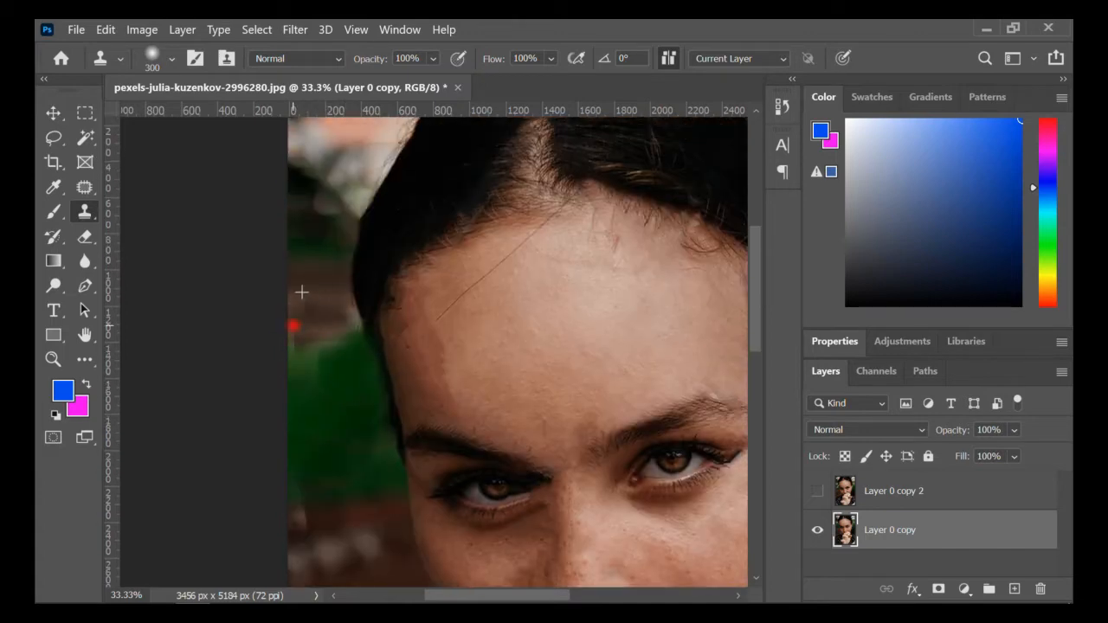
click(348, 315)
click(331, 381)
- Blend the uneven skin on the left forehead and temple with the Clone Stamp, lowering its opacity to 54%
scroll(299, 337, down, 4)
click(462, 243)
scroll(488, 277, up, 2)
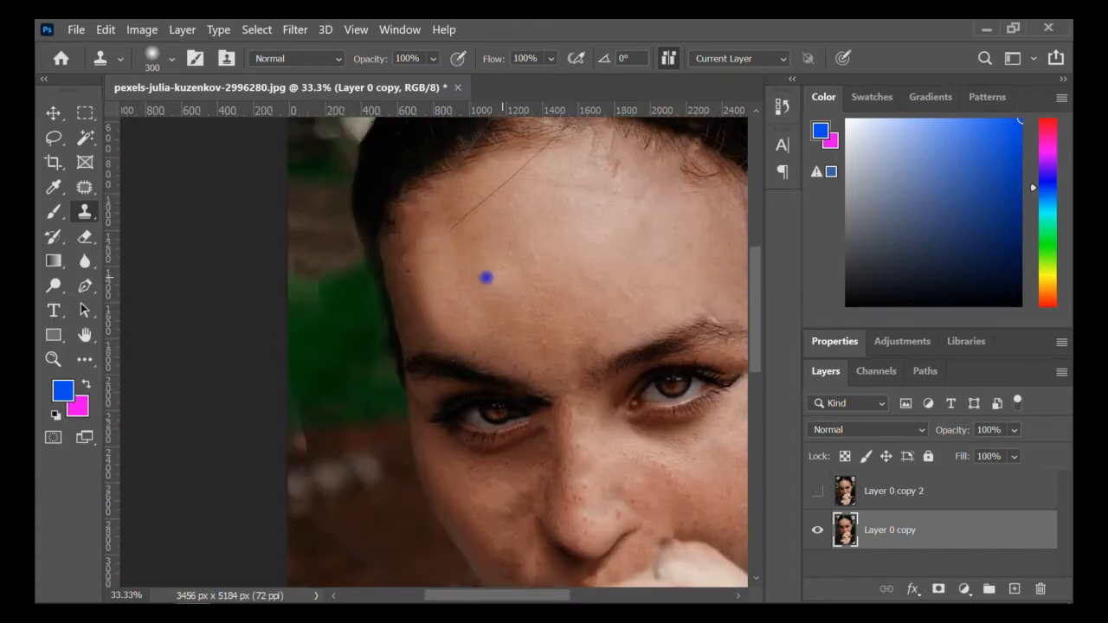
click(433, 58)
click(431, 79)
click(459, 230)
click(415, 230)
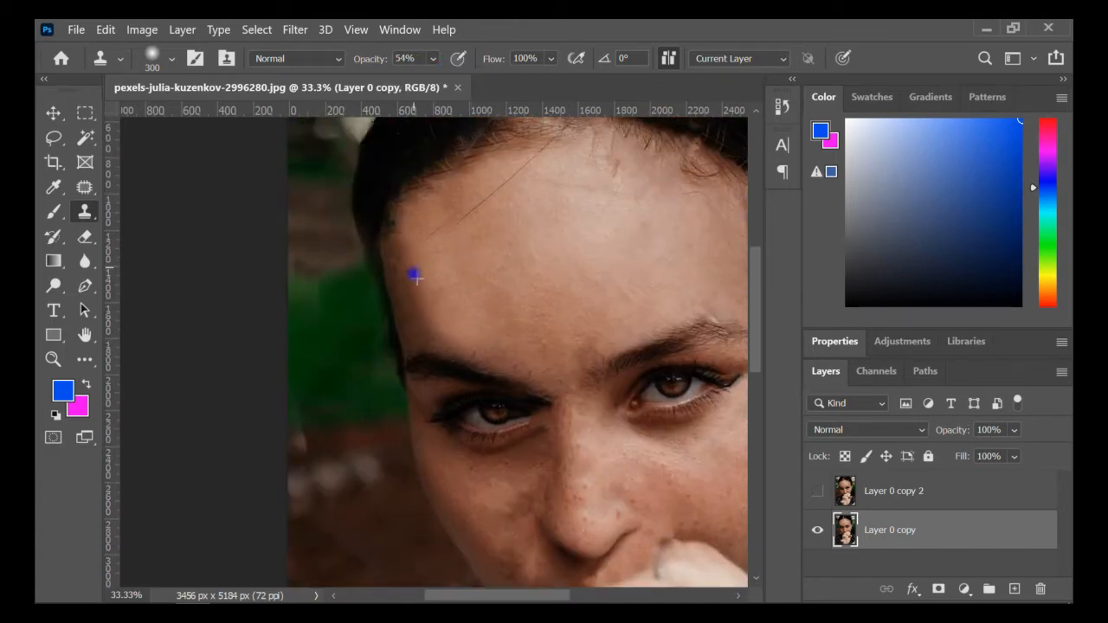
click(448, 222)
- Patch the discoloured left side of the forehead with smoother central forehead skin, and deselect
click(85, 187)
mouse_move(444, 196)
mouse_down()
mouse_move(403, 302)
mouse_move(444, 196)
mouse_up()
drag(454, 268, 578, 262)
key(ctrl+d)
- Clone clean skin over the remaining uneven tones on the left forehead
key(s)
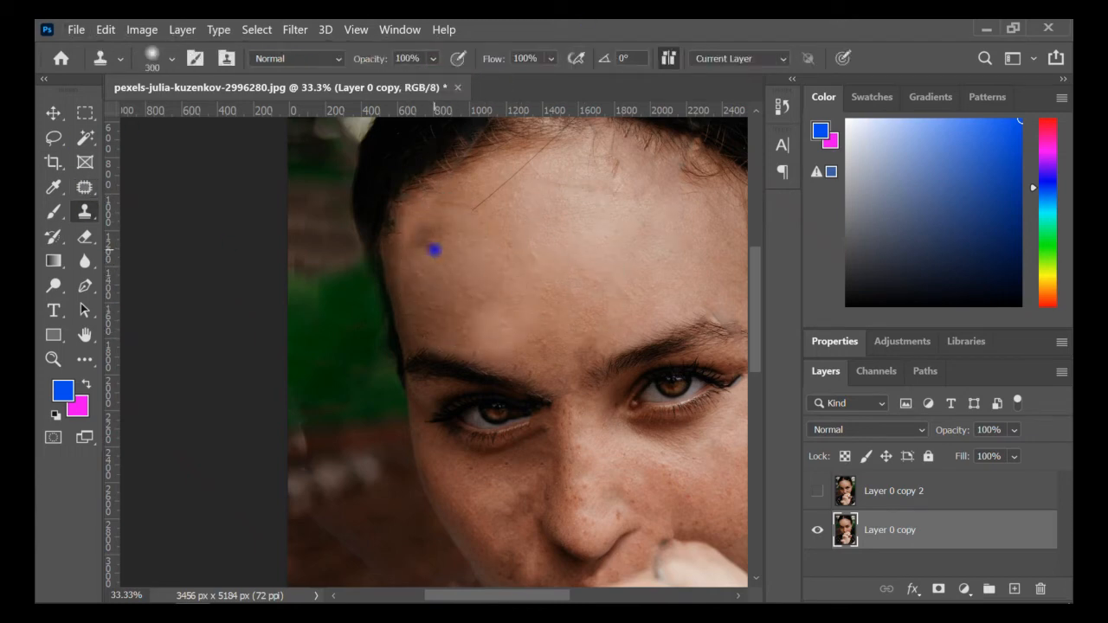
right_click(495, 258)
click(492, 326)
- Patch the uneven skin on the left cheek below the eye with nearby skin, and deselect
key(j)
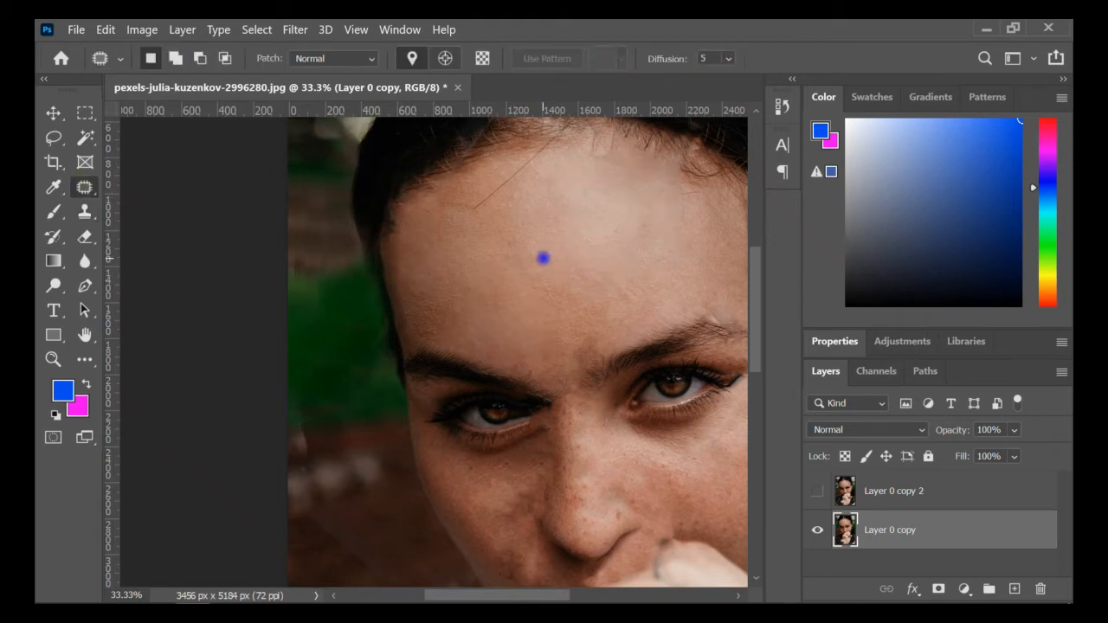
scroll(551, 295, down, 5)
mouse_move(524, 240)
mouse_down()
mouse_move(507, 329)
mouse_move(456, 250)
mouse_move(458, 268)
mouse_up()
click(455, 249)
scroll(455, 250, down, 2)
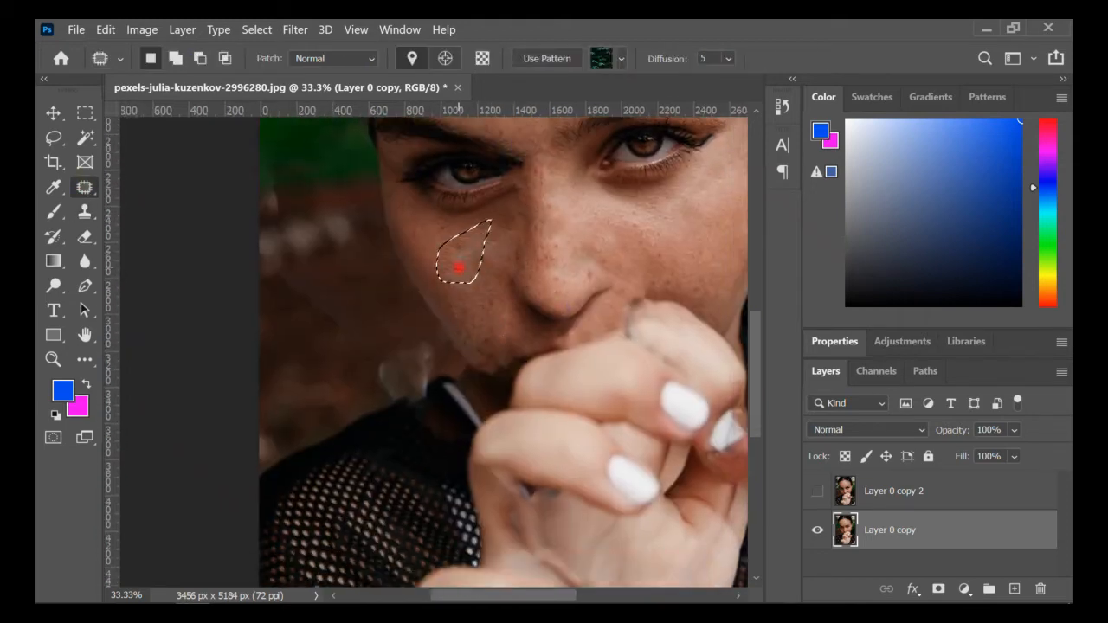
key(ctrl+d)
- Patch the remaining uneven skin area on the forehead with smoother skin to its right, and deselect
scroll(488, 298, up, 3)
drag(499, 312, 502, 260)
drag(490, 289, 609, 313)
key(ctrl+d)
scroll(596, 320, down, 2)
- Clone skin sampled from the bridge of the nose over the remaining trace beside the nose
click(84, 212)
alt+click(541, 208)
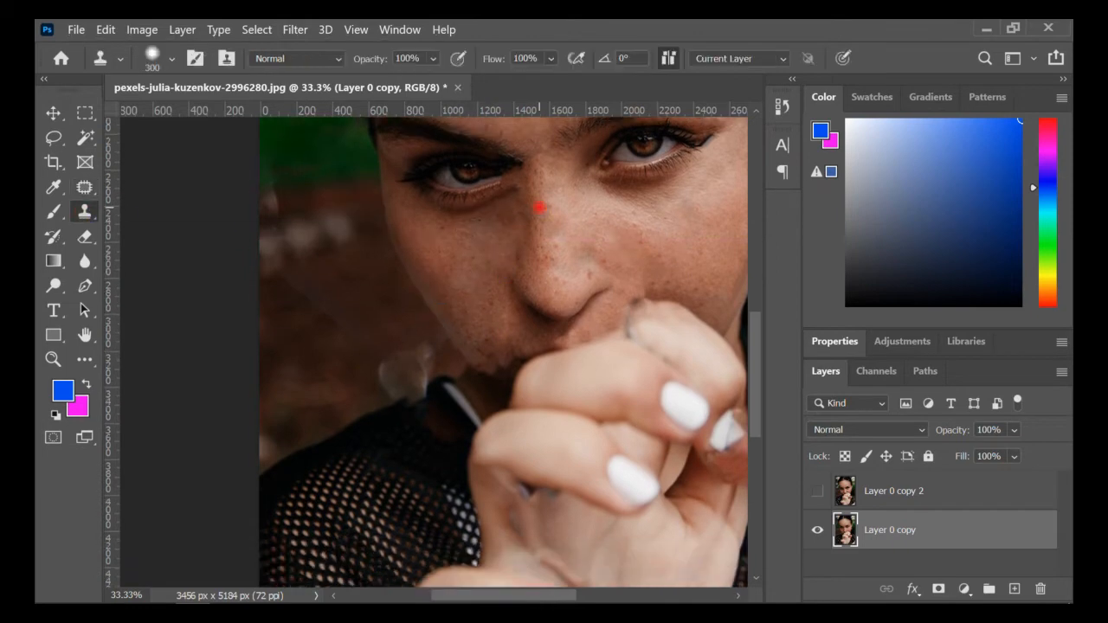
scroll(593, 279, down, 3)
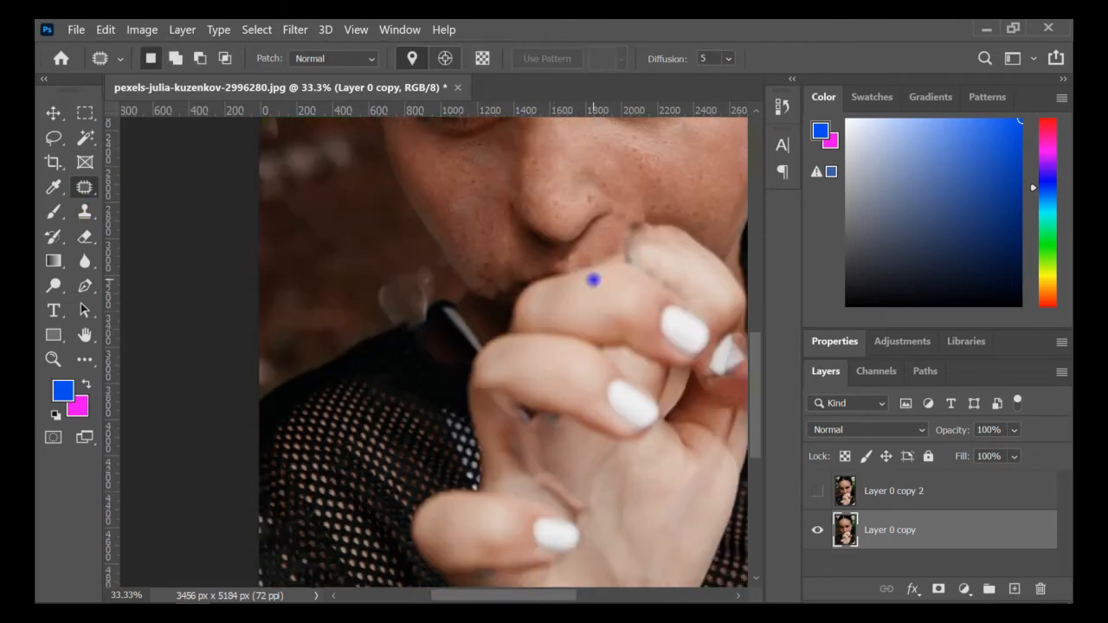
scroll(528, 299, right, 3)
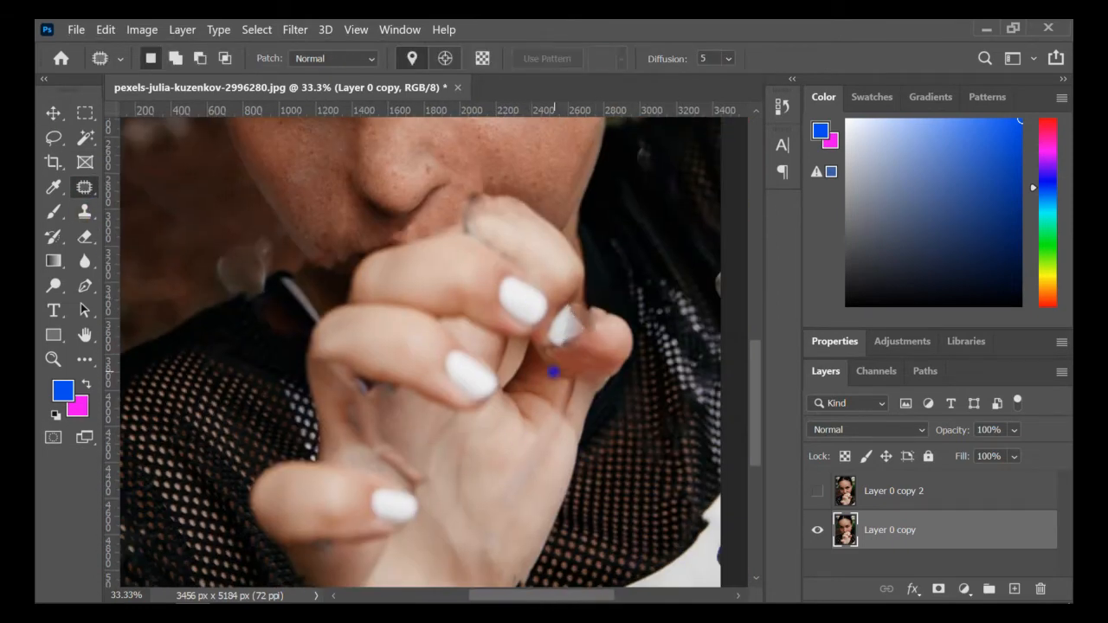
- Patch the discoloured area on the right cheek beside the nose with nearby skin, and deselect
scroll(597, 355, down, 2)
scroll(569, 404, up, 5)
scroll(502, 341, left, 1)
drag(487, 364, 583, 280)
key(ctrl+d)
key(s)
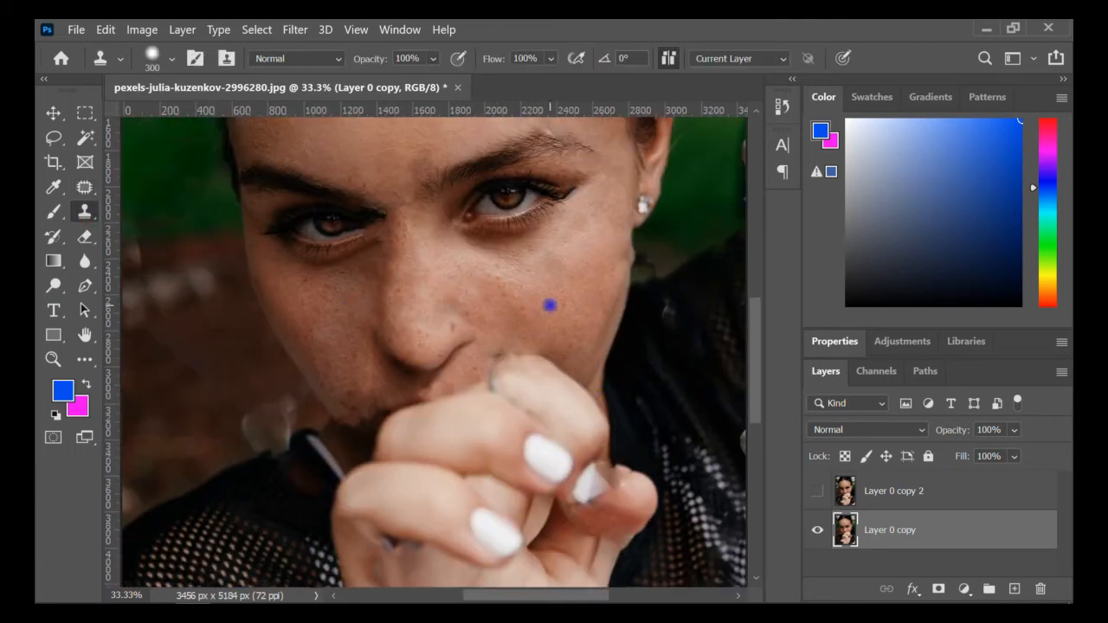
- Patch the pale remnants in the brown background left of the face, and deselect
key(j)
scroll(468, 337, down, 2)
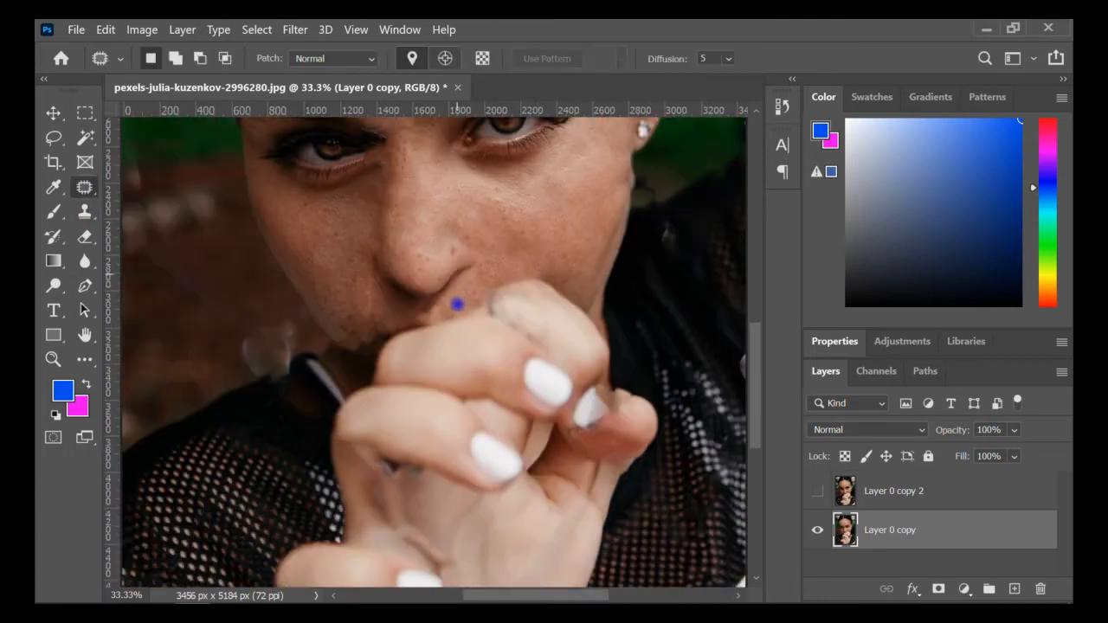
drag(218, 316, 165, 238)
key(ctrl+d)
- Clone brown background over the pale blob above the left shoulder, with the Clone Stamp brush set to 291 px
key(s)
right_click(207, 351)
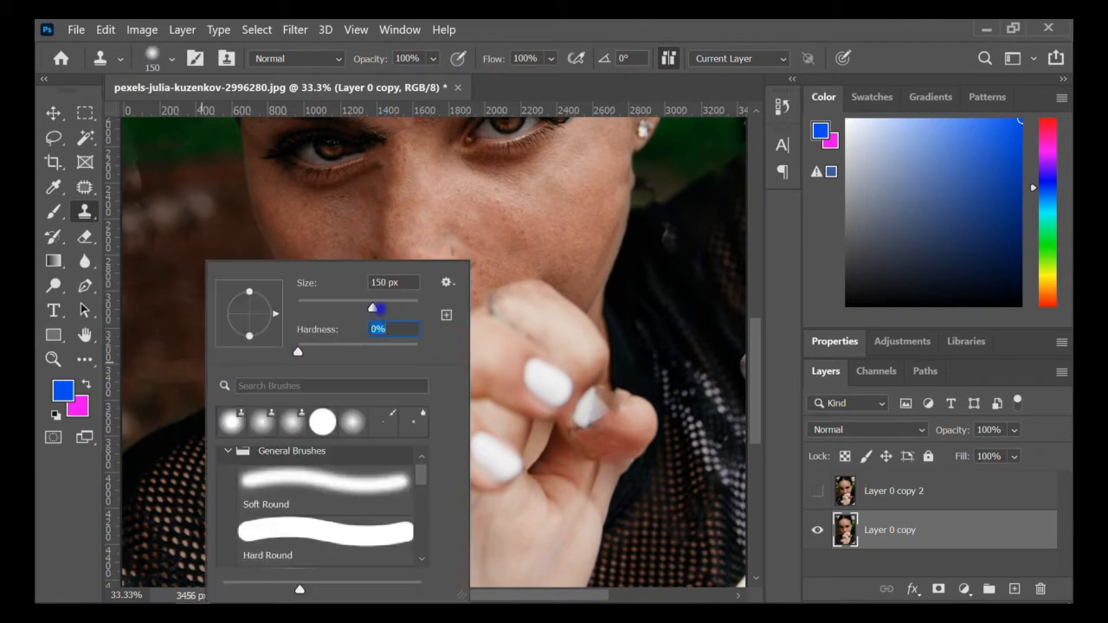
drag(373, 308, 390, 308)
key(Return)
click(259, 359)
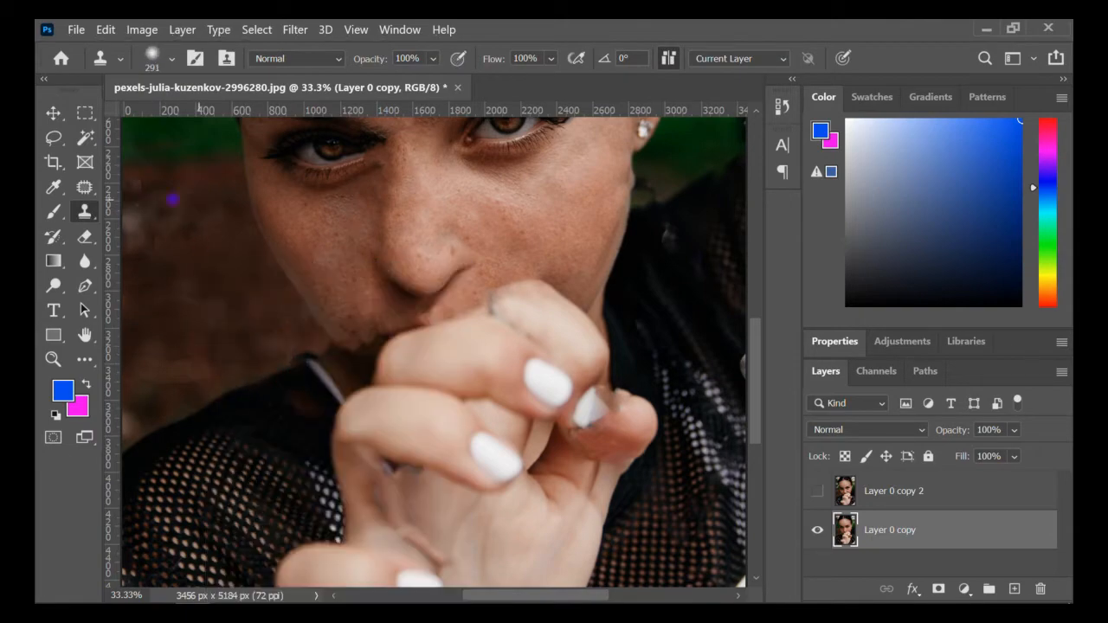
- Clone clean skin along the outer edge of the right cheek below the earring
scroll(173, 200, up, 3)
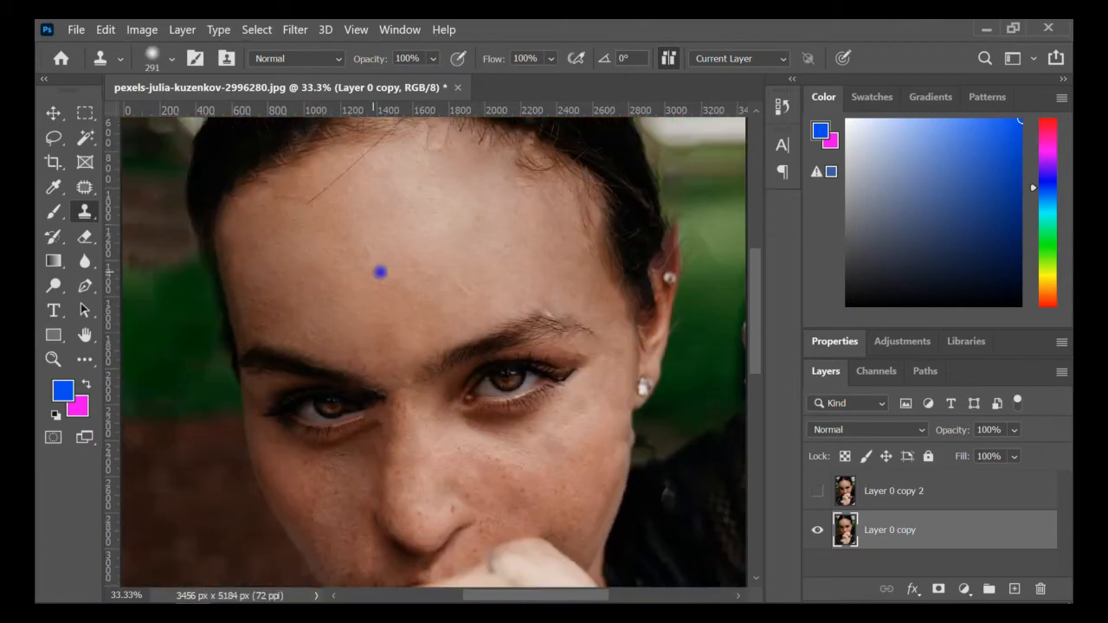
scroll(380, 271, up, 1)
key(j)
scroll(713, 376, down, 4)
scroll(655, 209, up, 3)
key(s)
alt+click(536, 306)
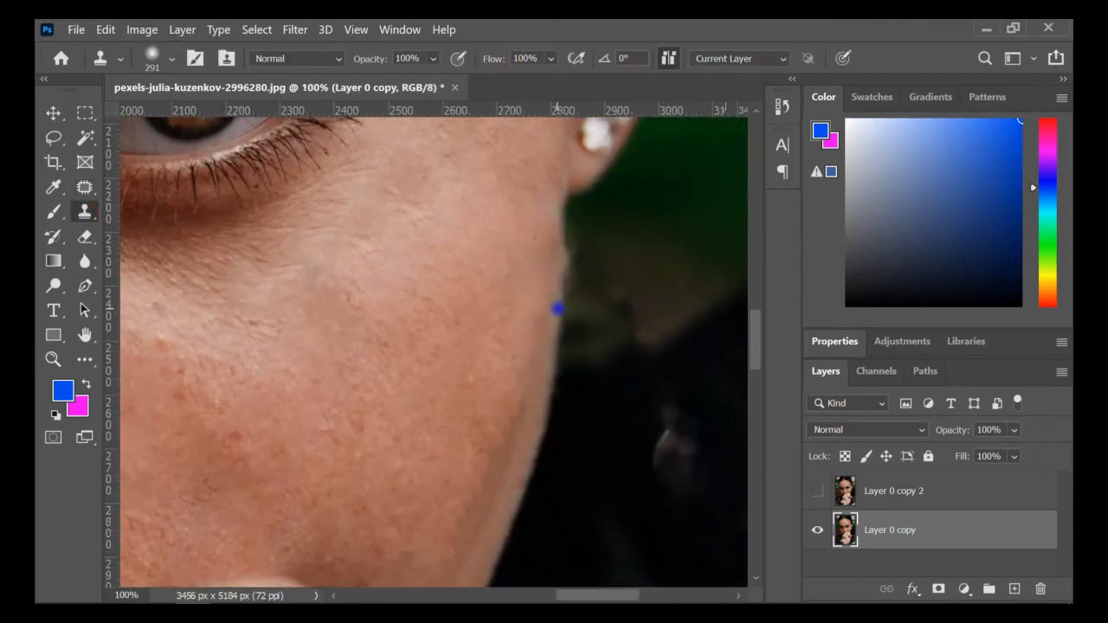
scroll(558, 308, down, 1)
- Patch the fence traces around the nose bridge and the inner corner of the left eye, and deselect
click(53, 358)
alt+click(452, 241)
alt+click(452, 241)
alt+click(455, 480)
key(j)
drag(365, 259, 376, 273)
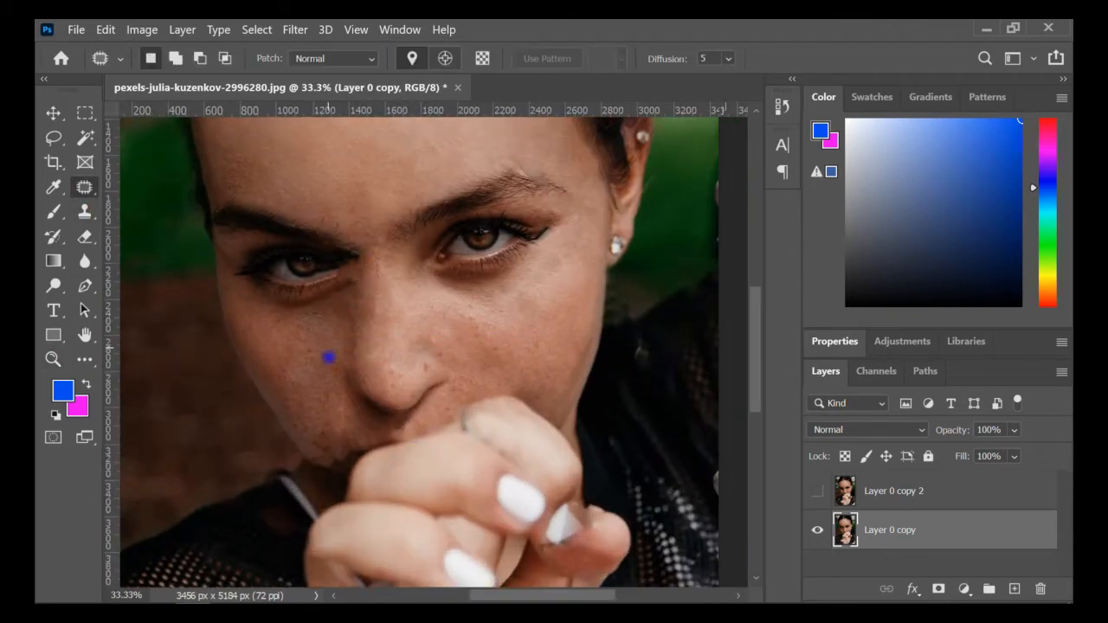
click(53, 358)
triple_click(287, 277)
key(j)
mouse_move(374, 215)
mouse_down()
mouse_move(379, 245)
mouse_move(375, 216)
mouse_up()
drag(396, 240, 254, 260)
key(ctrl+d)
- Clone over the trace in the white of the left eye near its inner corner with a 70 px brush
key(s)
right_click(249, 256)
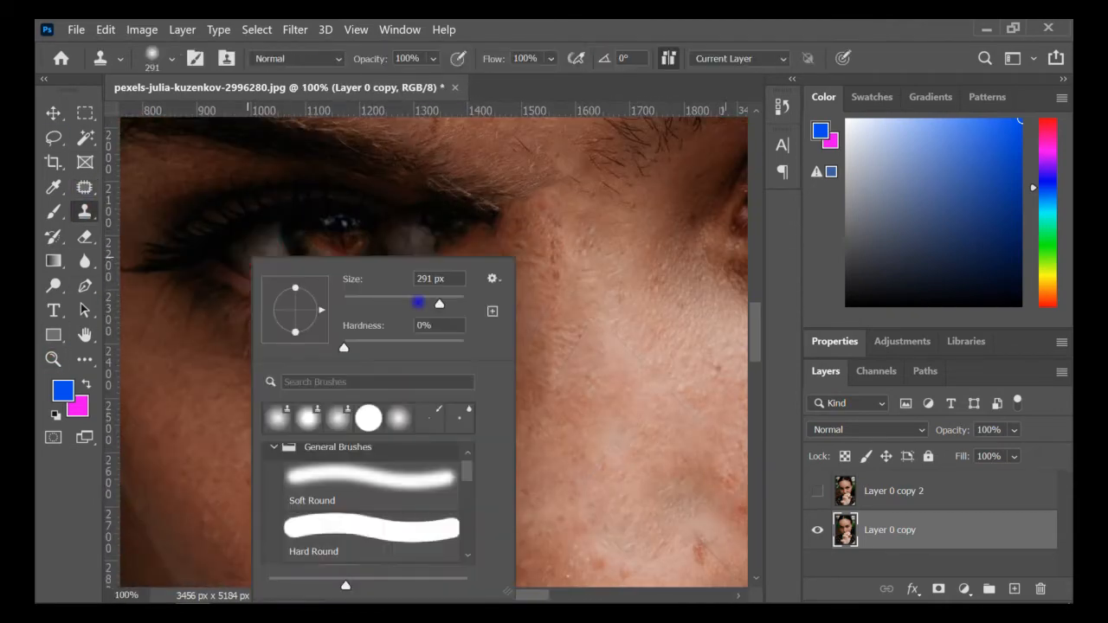
click(418, 302)
click(389, 250)
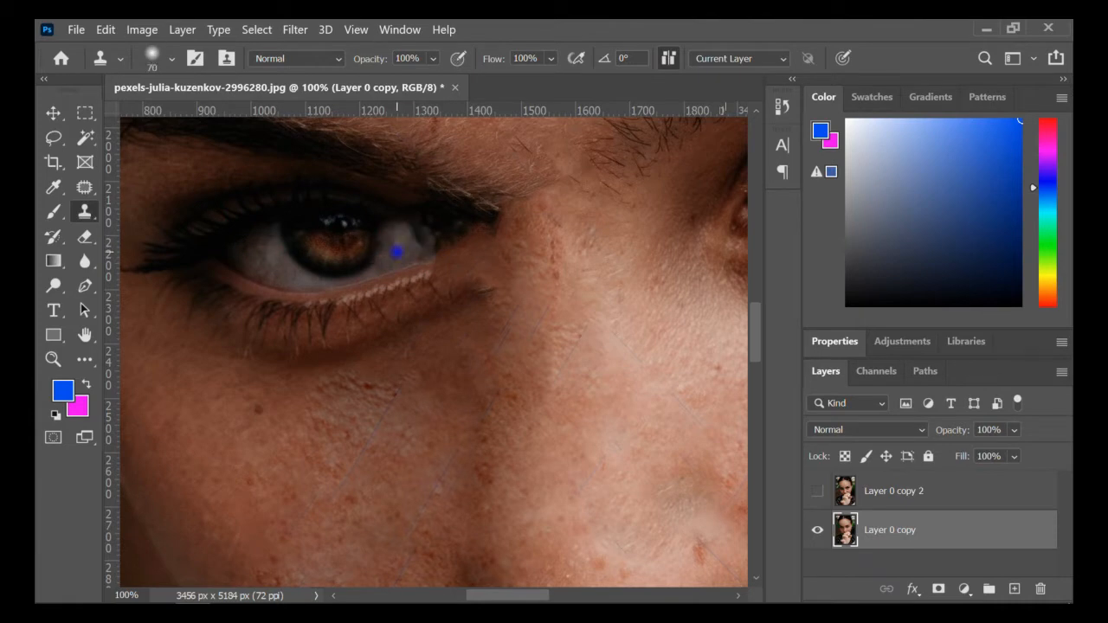
scroll(412, 329, up, 2)
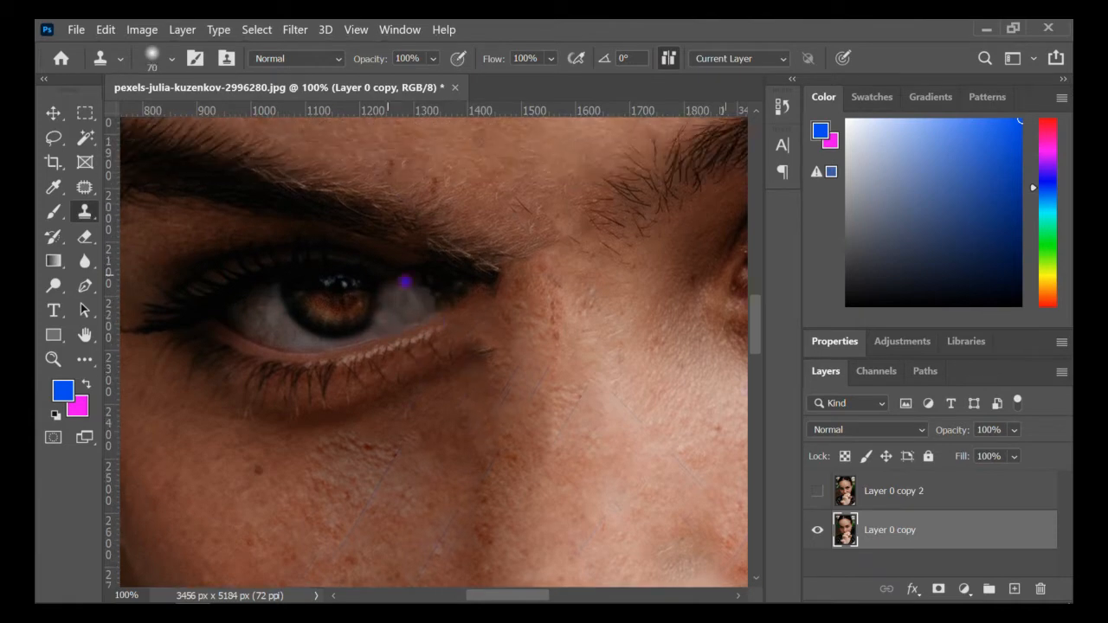
- Clone clean skin over the dark fence remnant on the knuckle edge below the nose
key(z)
click(391, 58)
triple_click(524, 378)
click(525, 378)
key(s)
right_click(519, 378)
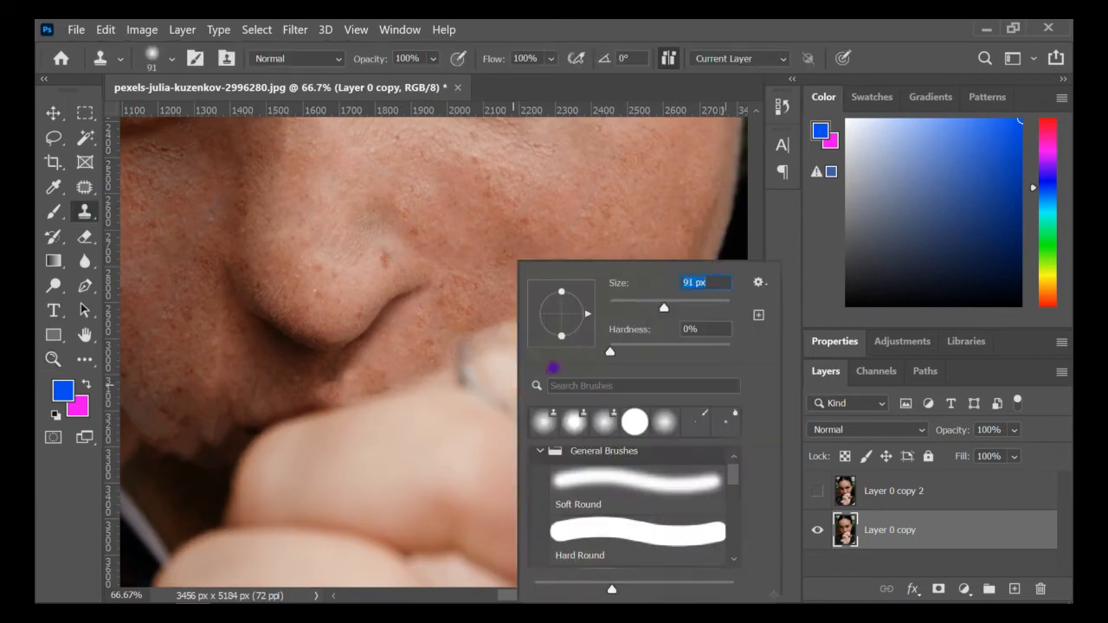
double_click(538, 431)
- Repair the little fingertip, its nail and its upper edge with a 150 px Clone Stamp and the Patch tool
scroll(474, 373, down, 6)
scroll(473, 372, right, 4)
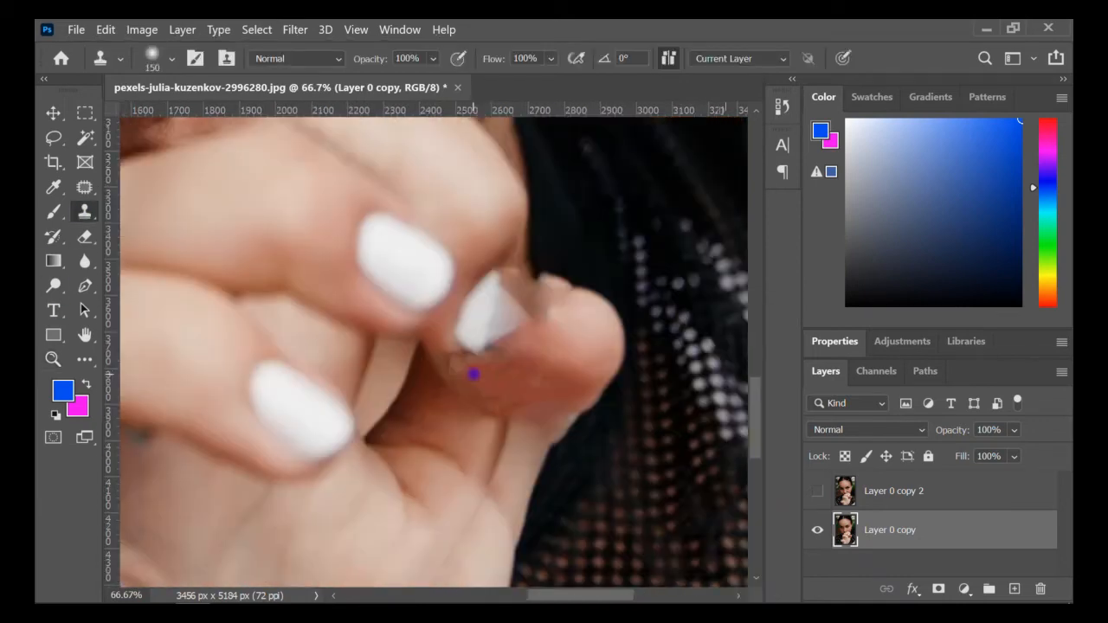
mouse_move(474, 372)
mouse_down()
mouse_move(525, 357)
mouse_move(546, 340)
mouse_move(510, 367)
mouse_move(559, 303)
mouse_up()
key(j)
mouse_move(508, 344)
mouse_down()
mouse_move(442, 361)
mouse_move(506, 353)
mouse_up()
drag(492, 361, 554, 389)
key(s)
drag(554, 290, 561, 262)
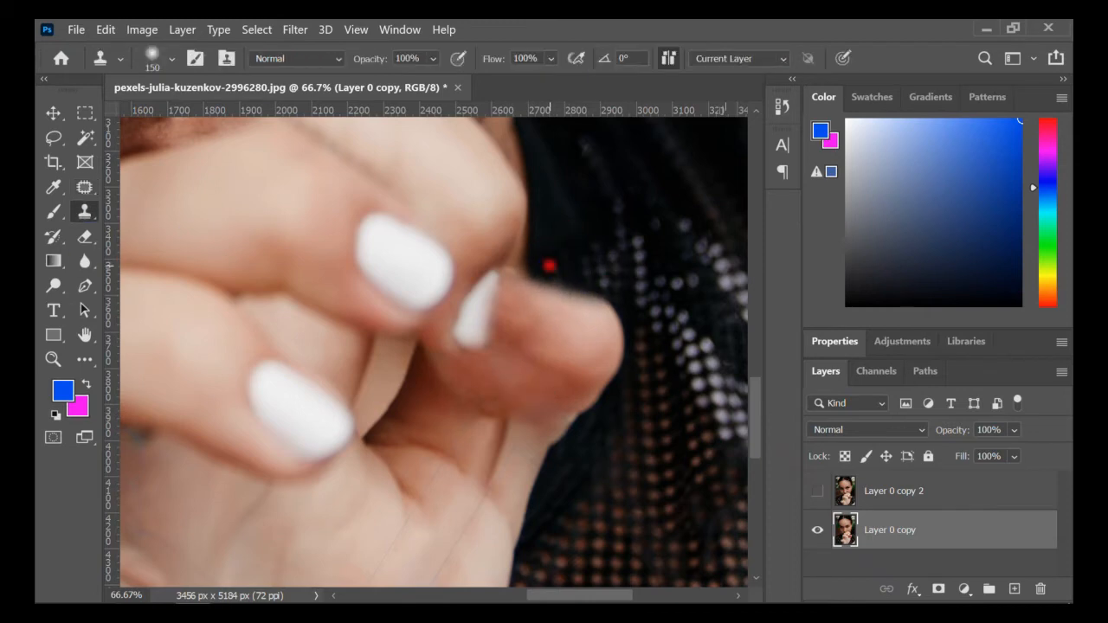
- Clean the lower wrist edge beside the mesh sleeve with the Clone Stamp
scroll(478, 331, down, 2)
key(ctrl+0)
drag(539, 479, 453, 408)
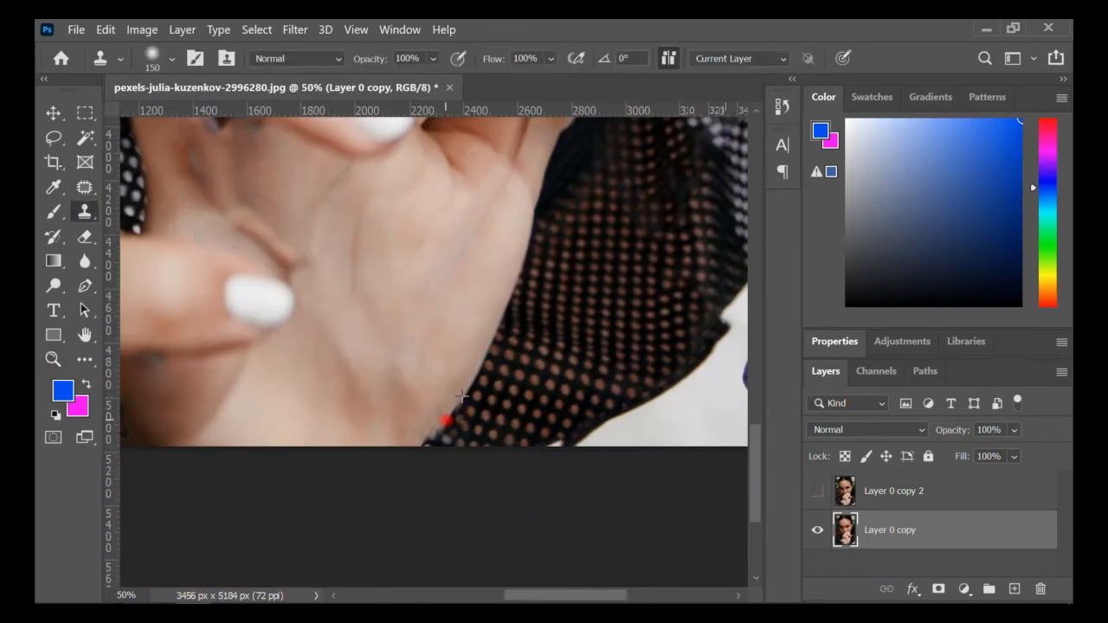
- Patch the faint fence lines across the palm and beside the thumb with clean skin, and deselect
scroll(337, 307, up, 3)
key(j)
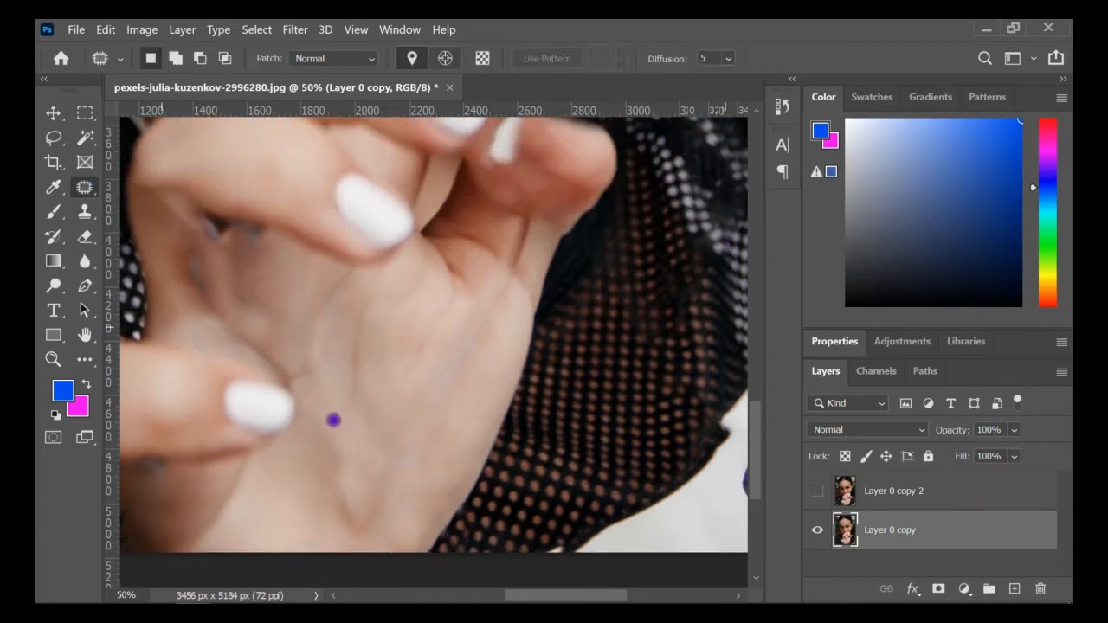
scroll(244, 390, up, 1)
drag(508, 360, 518, 325)
mouse_move(457, 334)
mouse_down()
mouse_move(450, 351)
mouse_move(457, 334)
mouse_up()
mouse_move(344, 422)
mouse_down()
mouse_move(354, 440)
mouse_move(298, 364)
mouse_up()
drag(248, 373, 223, 405)
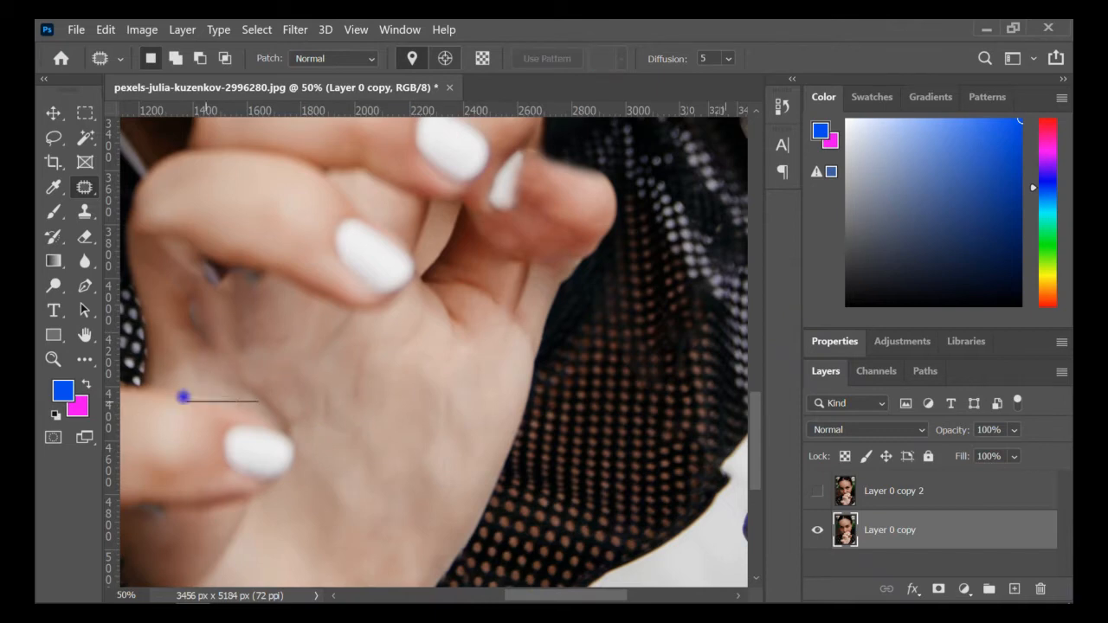
key(ctrl+d)
- Clone palm skin over the dark remnants below the index finger with a soft 250 px brush
click(84, 211)
mouse_move(297, 396)
mouse_down()
mouse_move(200, 320)
mouse_move(182, 266)
mouse_move(207, 341)
mouse_up()
key(bracketleft)
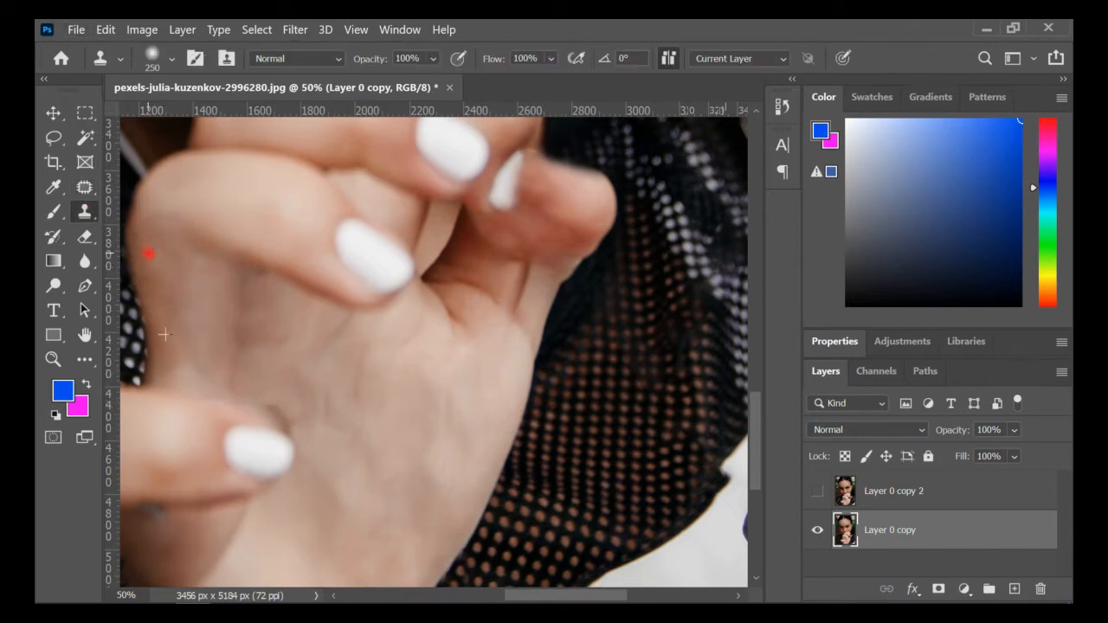
scroll(406, 357, up, 2)
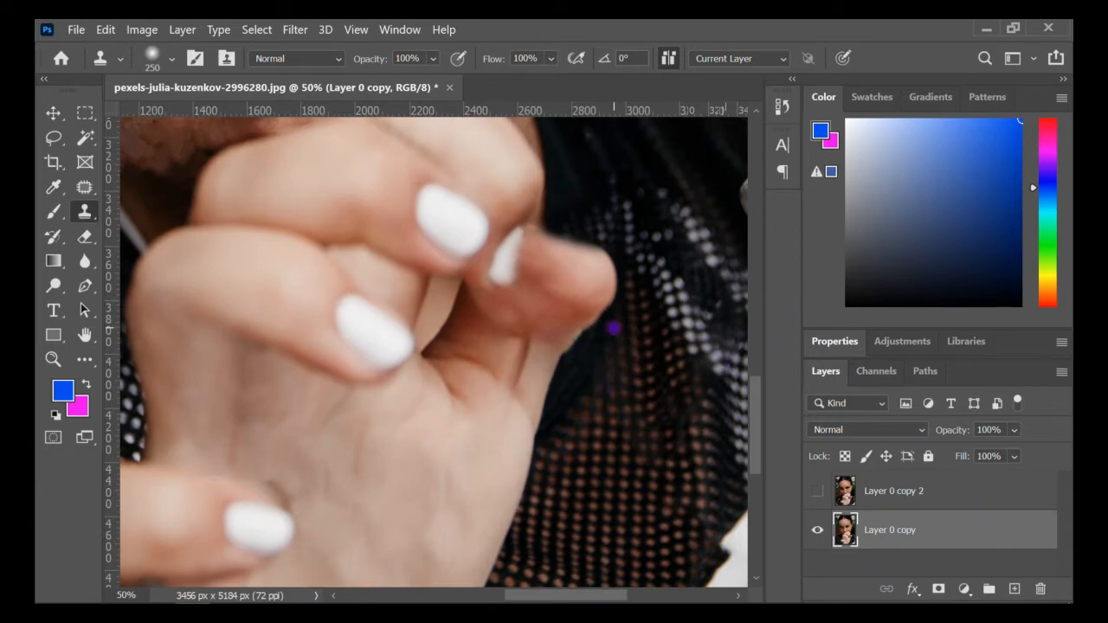
- Clone dark fabric along the little finger's outer edge and skin over the mark beside the thumbnail
drag(638, 286, 620, 431)
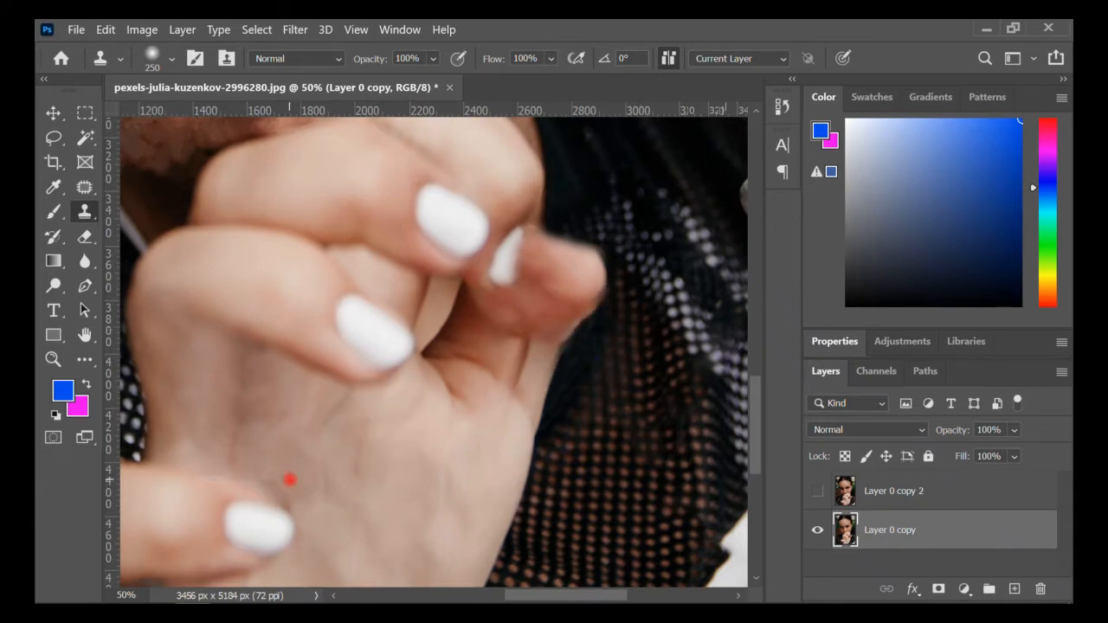
scroll(268, 454, down, 2)
ctrl+click(439, 408)
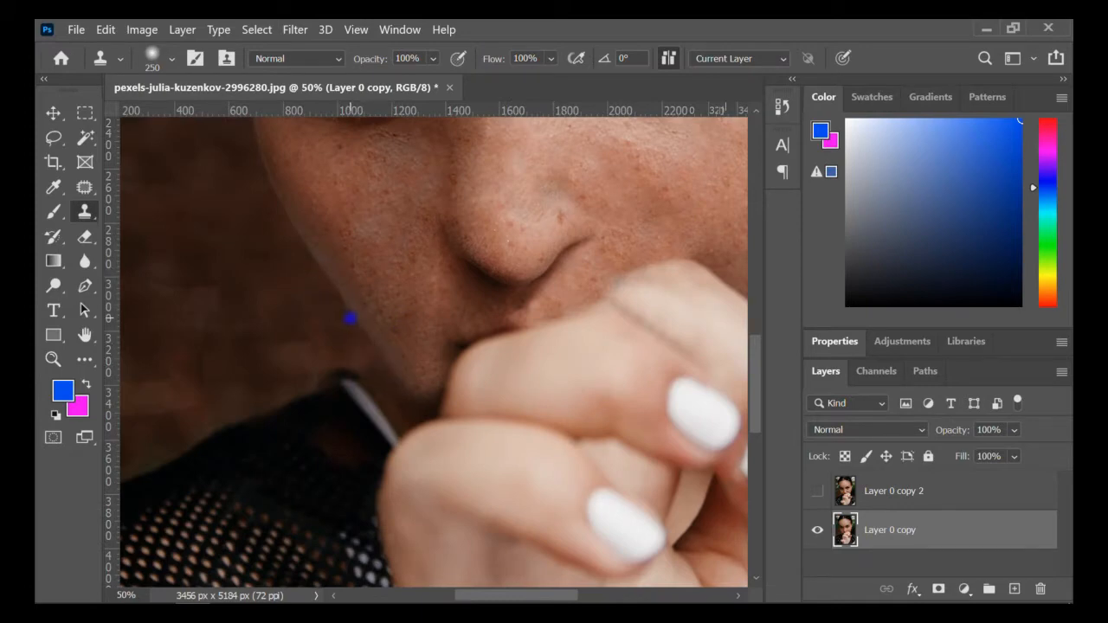
- Retouch the skin around the right eye and above the raised knuckle with an 83 px Clone Stamp
scroll(296, 336, down, 1)
scroll(398, 355, up, 8)
scroll(502, 358, right, 2)
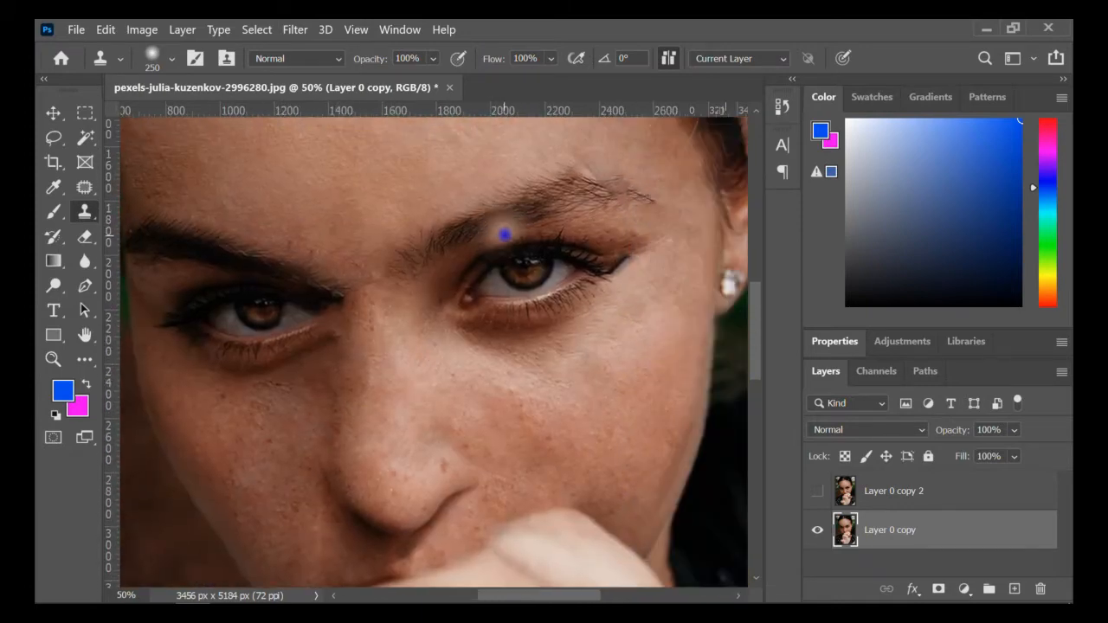
right_click(649, 289)
key(Return)
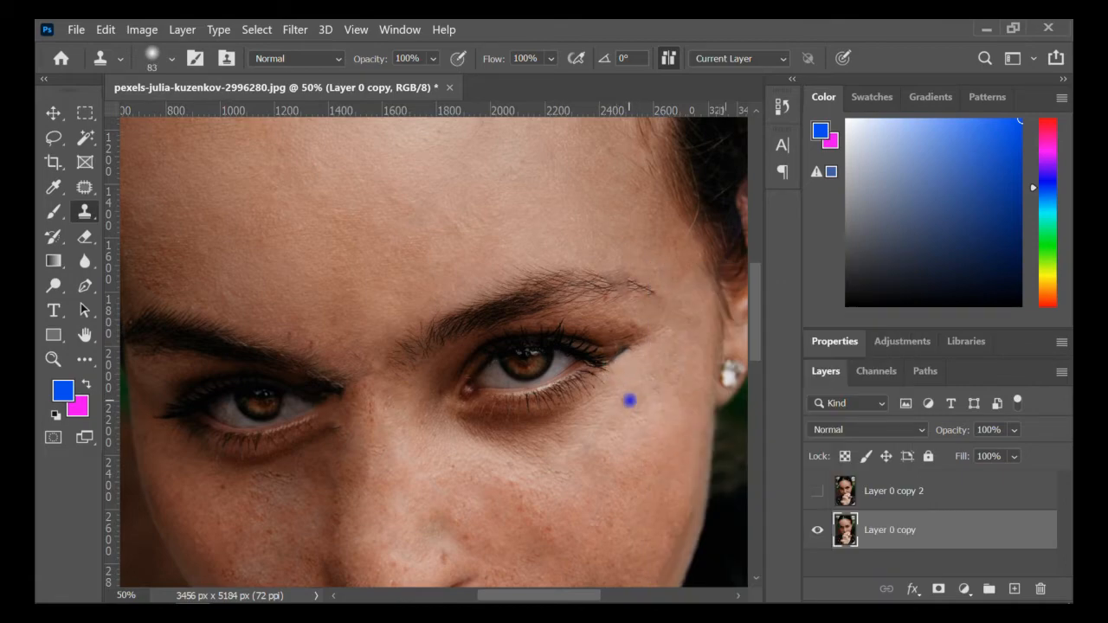
scroll(583, 418, down, 2)
scroll(423, 425, down, 3)
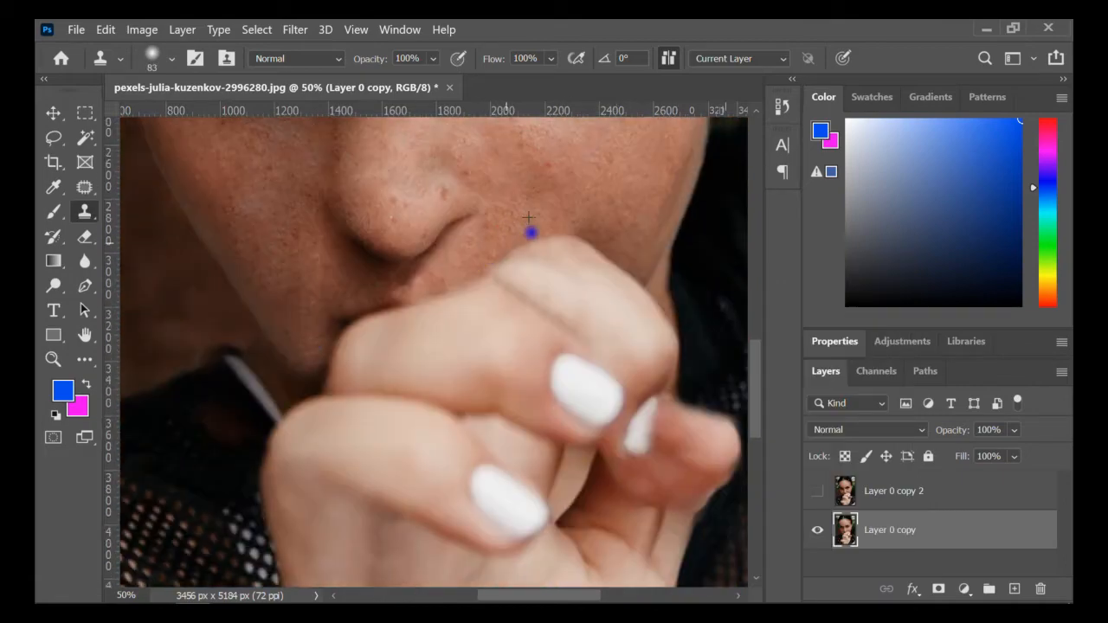
- Clone over the uneven forehead skin with a soft 175 px brush
key(j)
scroll(683, 163, up, 6)
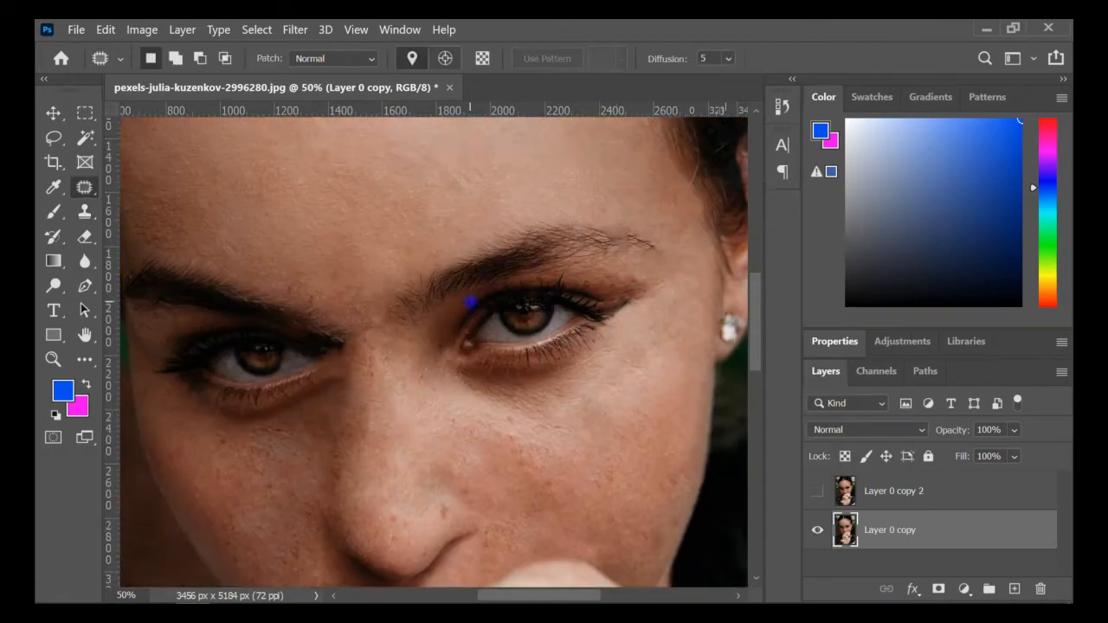
click(84, 212)
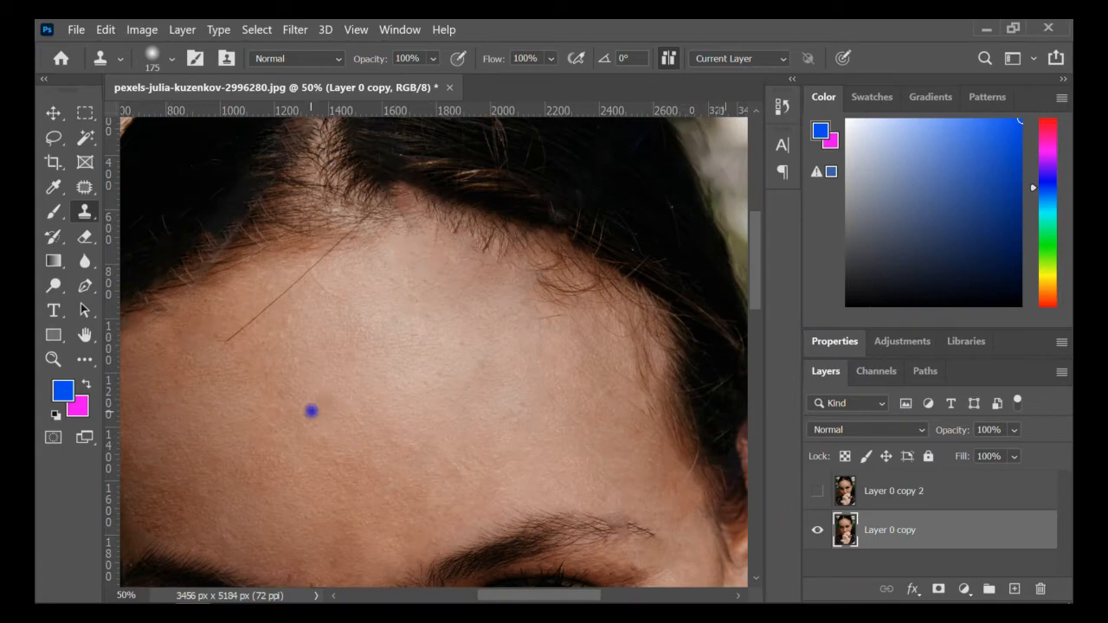
drag(311, 411, 432, 173)
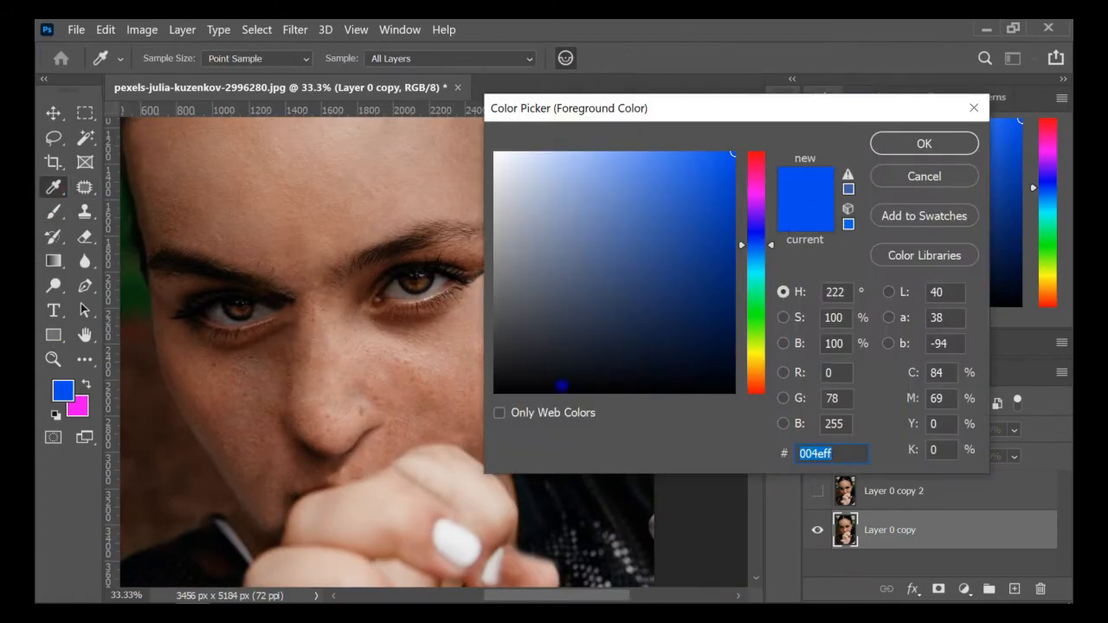
- Paint faint black shading over the right cheek with a soft 500 px brush at 6% opacity
click(477, 356)
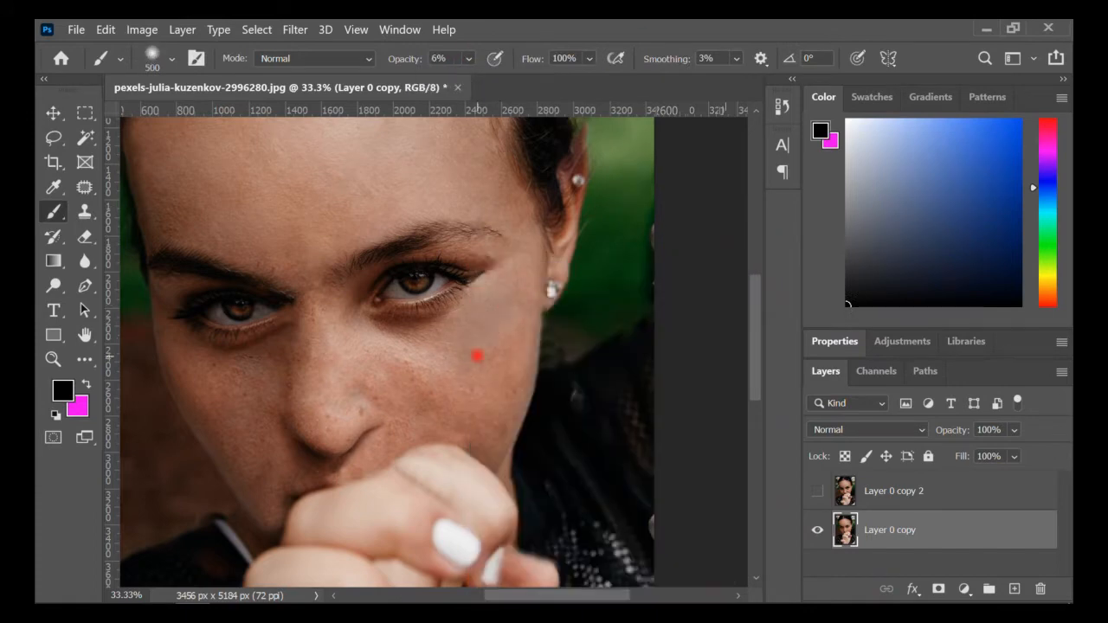
key(m)
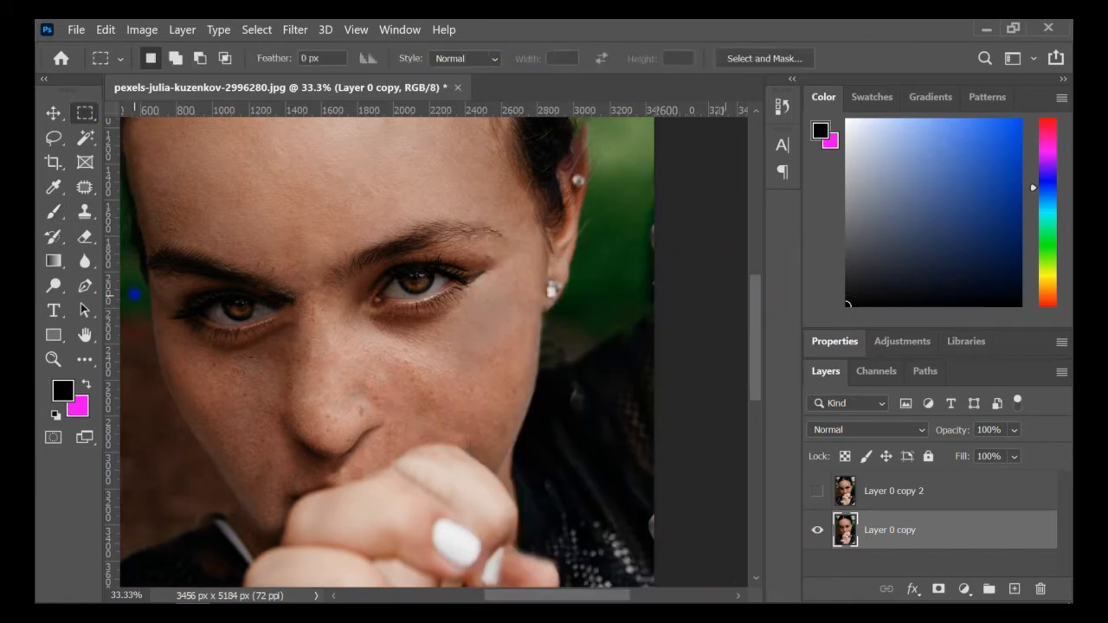
- Patch the discoloured right cheek below the outer eye corner with neighbouring skin
click(85, 187)
drag(460, 317, 448, 331)
drag(524, 355, 453, 352)
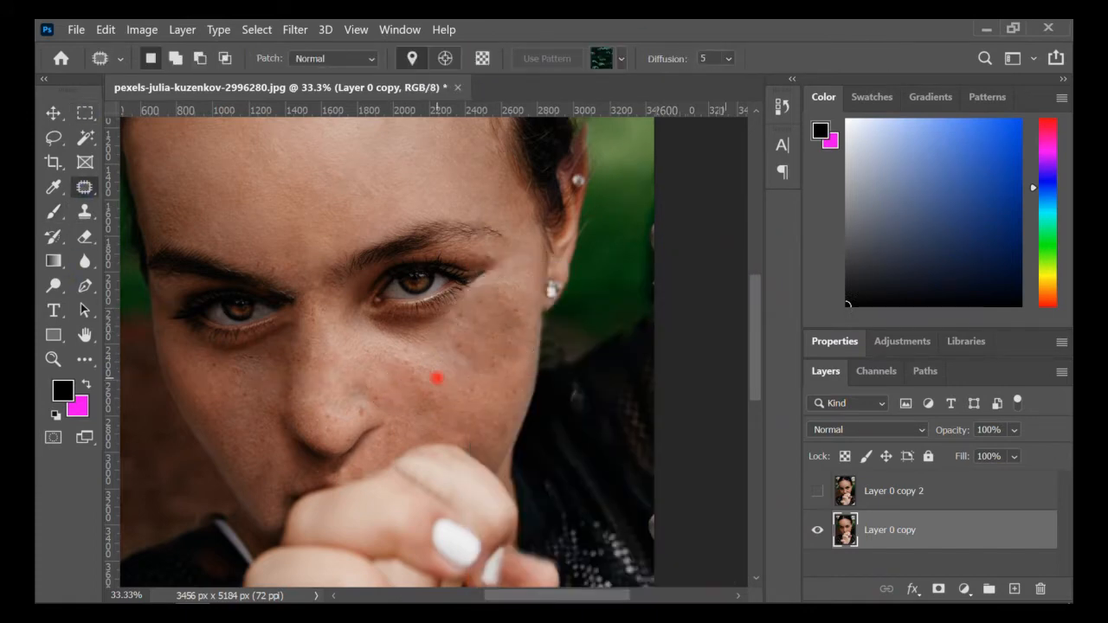
key(s)
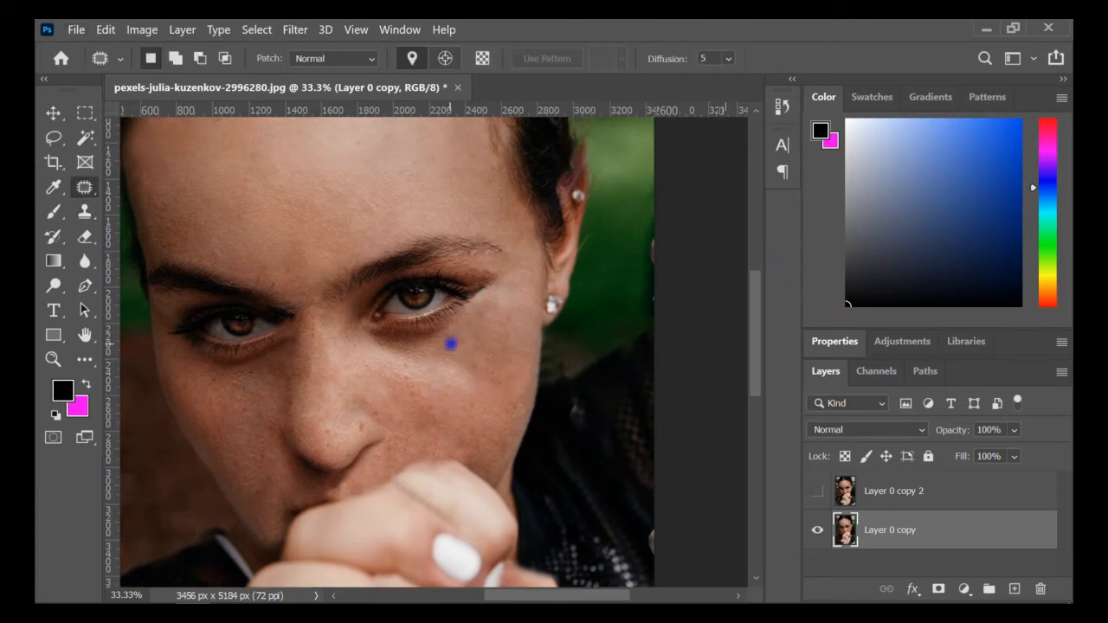
- Patch and clone away the remaining light patches on the right cheek below the eye
key(z)
double_click(497, 374)
mouse_move(545, 187)
mouse_down()
mouse_move(521, 188)
mouse_move(544, 193)
mouse_up()
drag(494, 223, 398, 430)
key(ctrl+d)
key(s)
alt+click(468, 283)
click(388, 389)
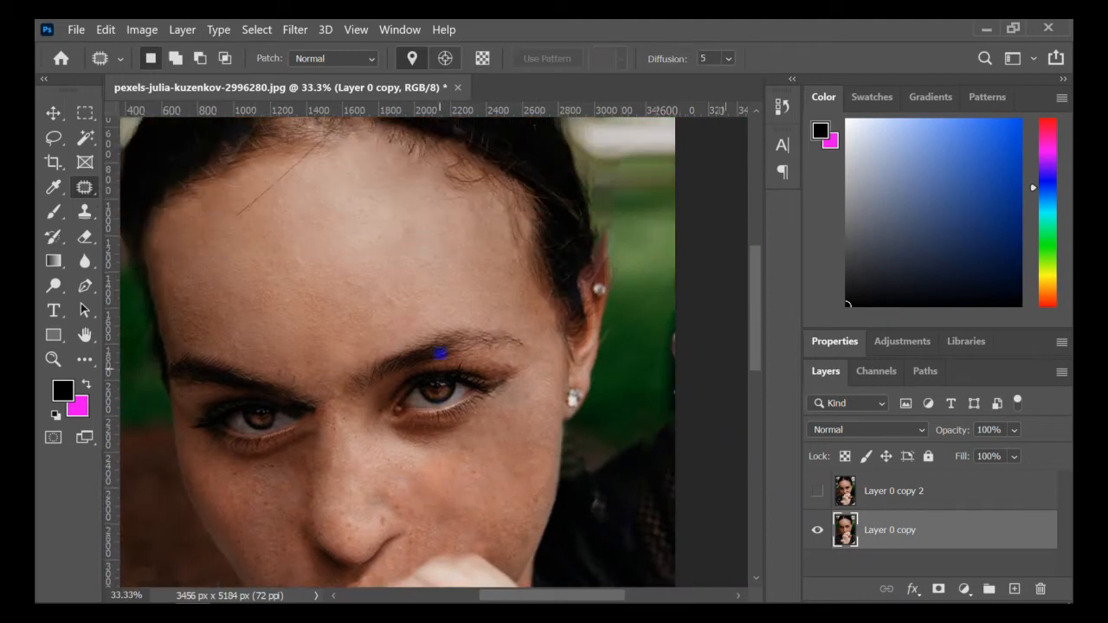
scroll(440, 353, down, 6)
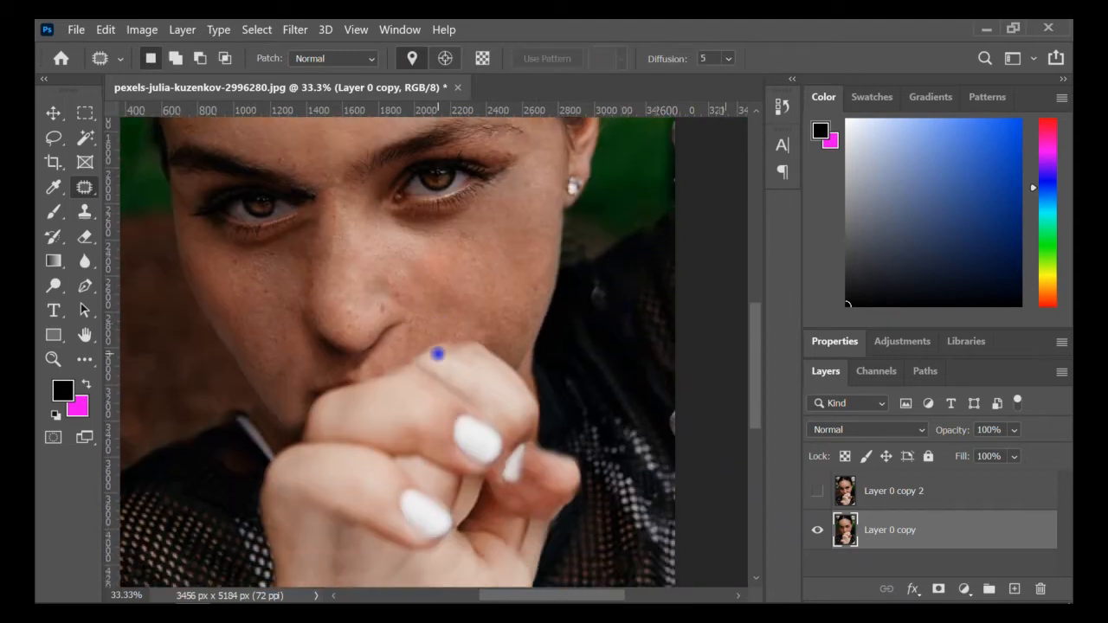
- Try to heal the edge beneath the thumb with a 50 px Spot Healing stroke
key(z)
triple_click(232, 515)
key(j)
key(bracketright)
drag(296, 408, 168, 519)
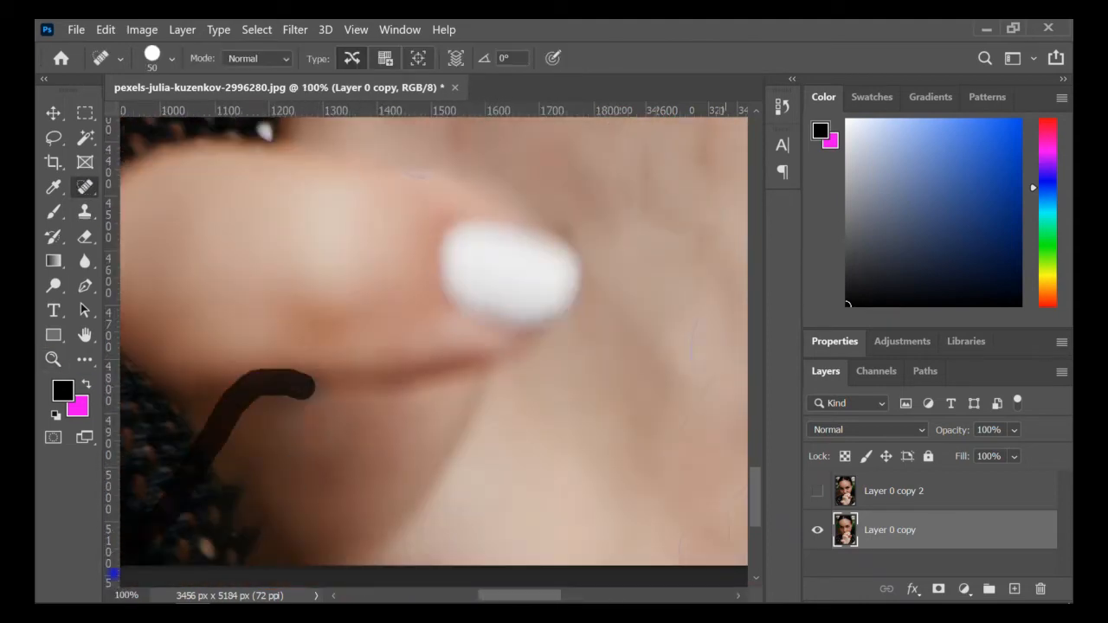
key(s)
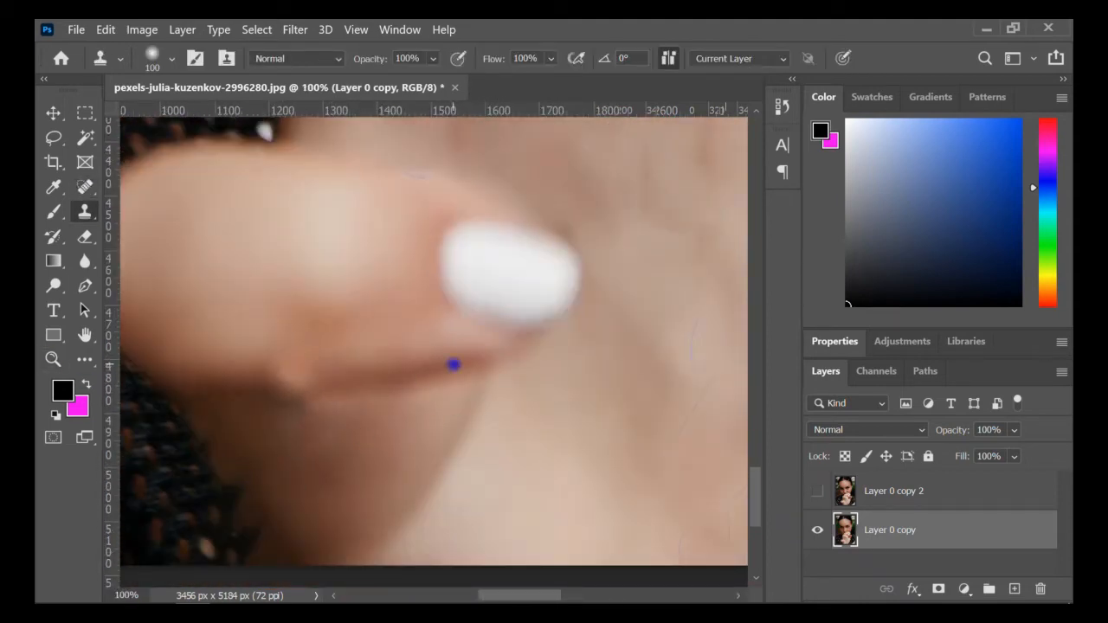
key(ctrl+z)
- Retouch the skin fold beneath the thumb with the healing tool and a soft 100 px Clone Stamp
click(85, 187)
click(303, 392)
key(s)
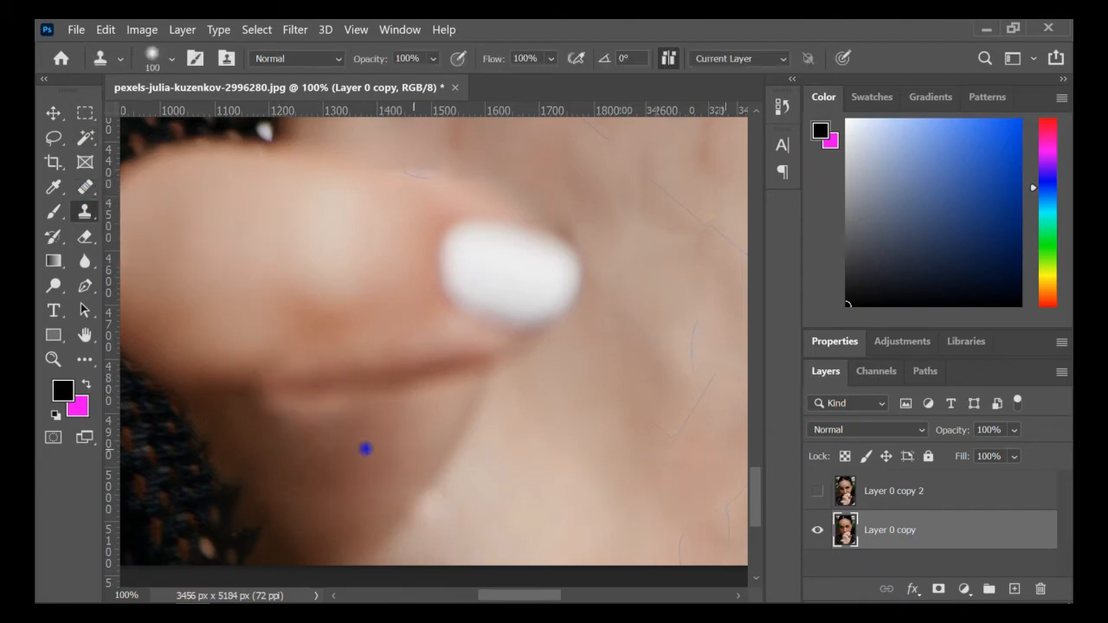
mouse_move(365, 448)
mouse_down()
mouse_move(282, 449)
mouse_move(297, 418)
mouse_up()
key(z)
alt+click(407, 504)
alt+click(407, 504)
alt+click(406, 503)
scroll(574, 422, down, 1)
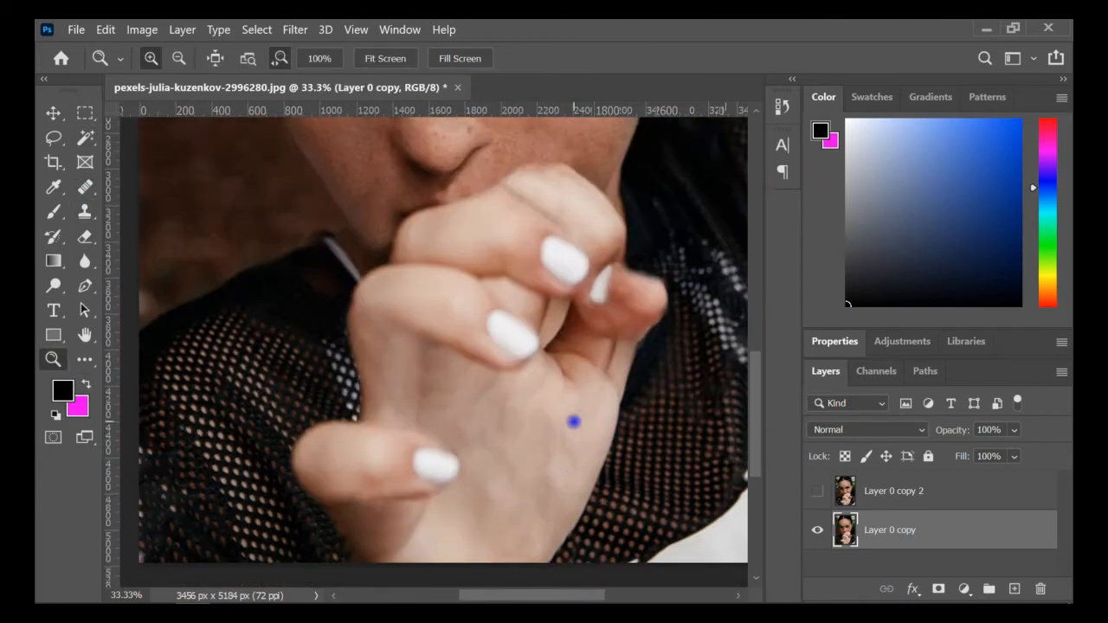
- Heal the remnants where the black jacket meets the green background beside the right cheek with a 125 px Spot Healing Brush
scroll(574, 421, down, 2)
key(j)
scroll(667, 455, up, 6)
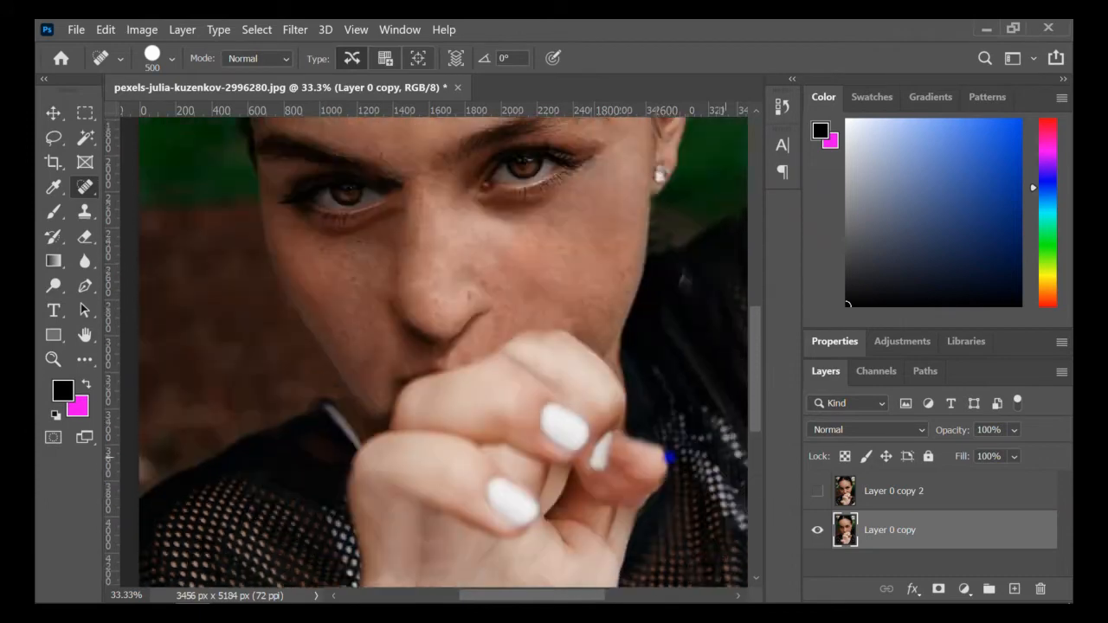
scroll(618, 297, up, 3)
key(bracketleft)
key(bracketleft)
key(bracketleft)
key(bracketleft)
key(bracketleft)
key(bracketleft)
key(bracketleft)
key(bracketleft)
key(bracketleft)
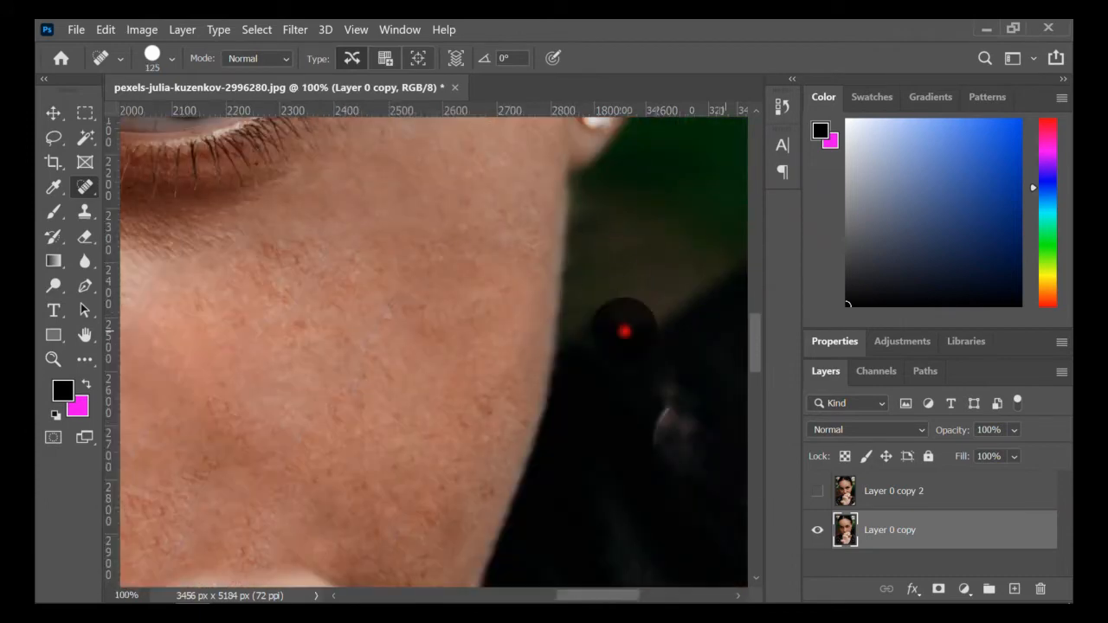
key(s)
key(z)
alt+click(551, 348)
click(576, 376)
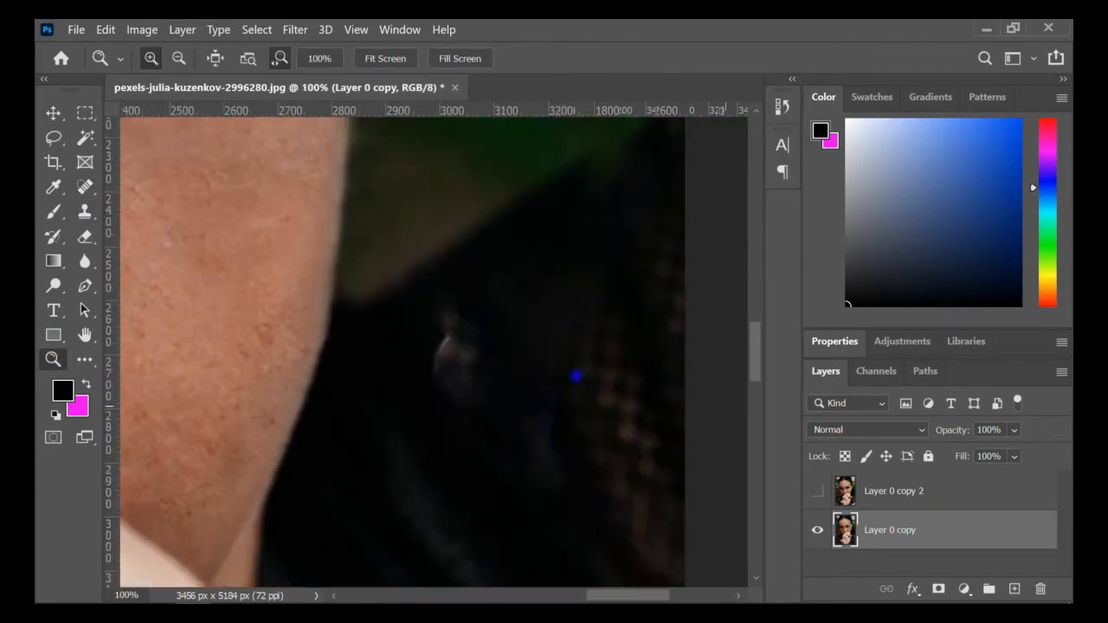
- Heal the light spot on the black jacket beside the right cheek with a 50 px Spot Healing Brush
scroll(575, 376, up, 1)
key(j)
scroll(395, 289, down, 10)
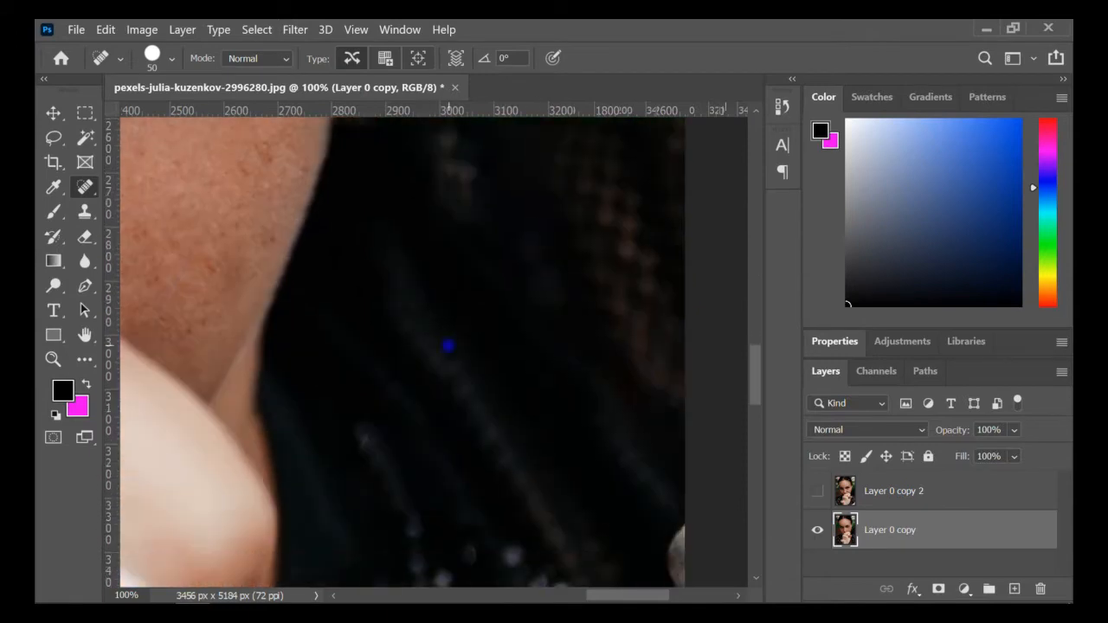
scroll(548, 191, up, 2)
scroll(549, 411, right, 3)
scroll(549, 410, down, 2)
key(z)
key(ctrl+0)
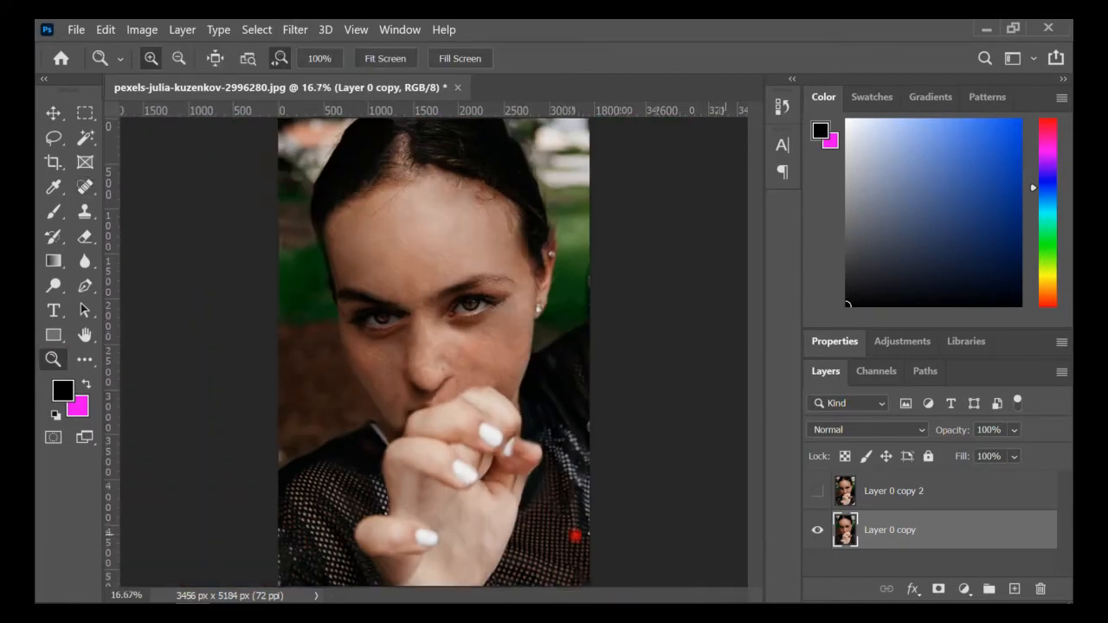
- Heal the mesh fabric beside the hand and the grey spot at the image edge with a 175 px Spot Healing Brush
click(574, 534)
key(j)
key(bracketright)
key(bracketright)
key(bracketright)
key(bracketright)
key(bracketright)
key(bracketright)
key(bracketright)
key(bracketright)
drag(516, 291, 516, 401)
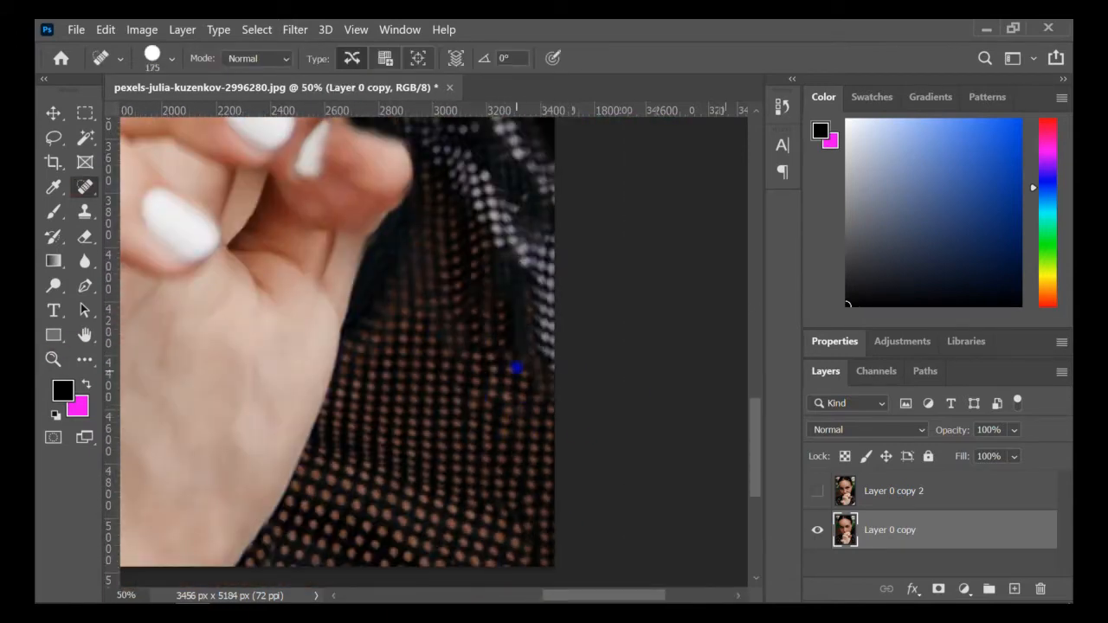
drag(394, 271, 400, 389)
scroll(524, 362, up, 3)
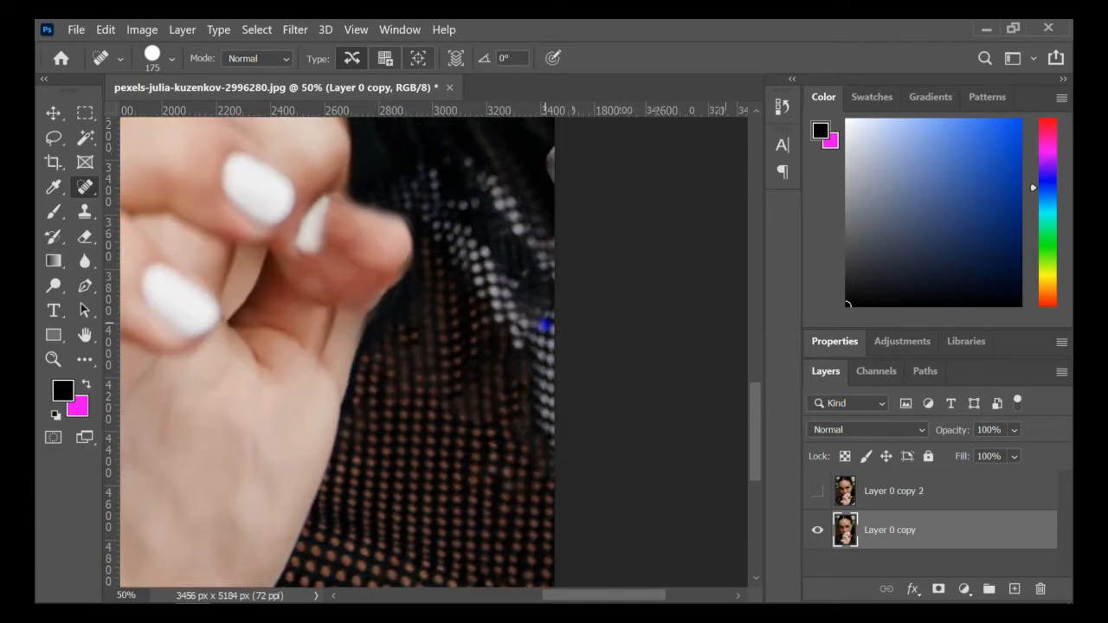
scroll(554, 260, up, 10)
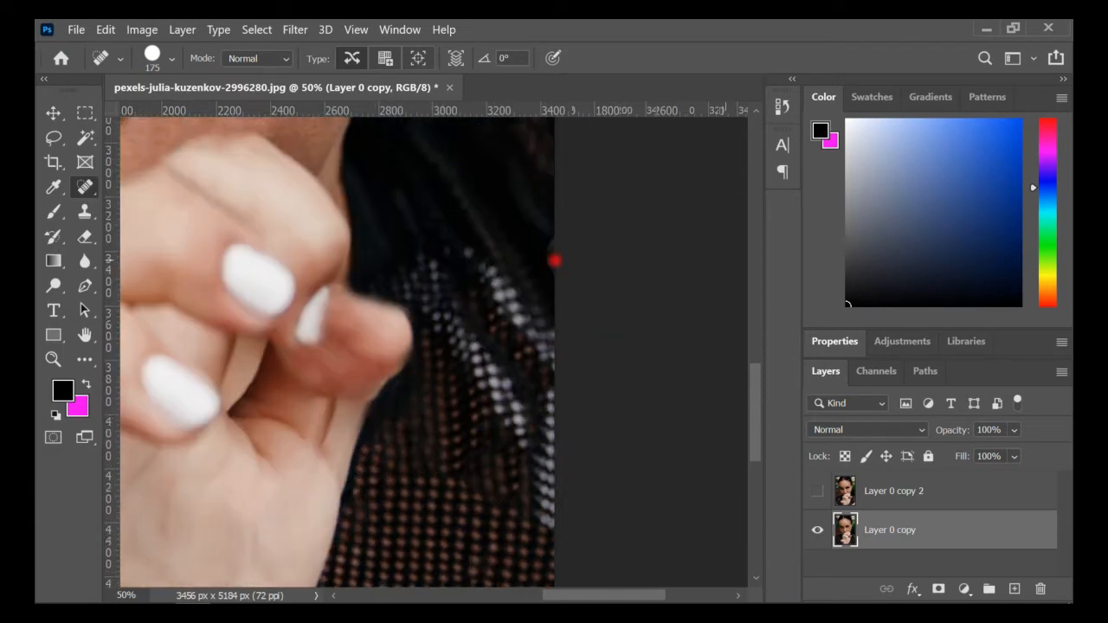
- Apply a Soft Round brush of 175 px with 0% hardness for painting on the Layer 1 mask
key(z)
scroll(360, 308, left, 6)
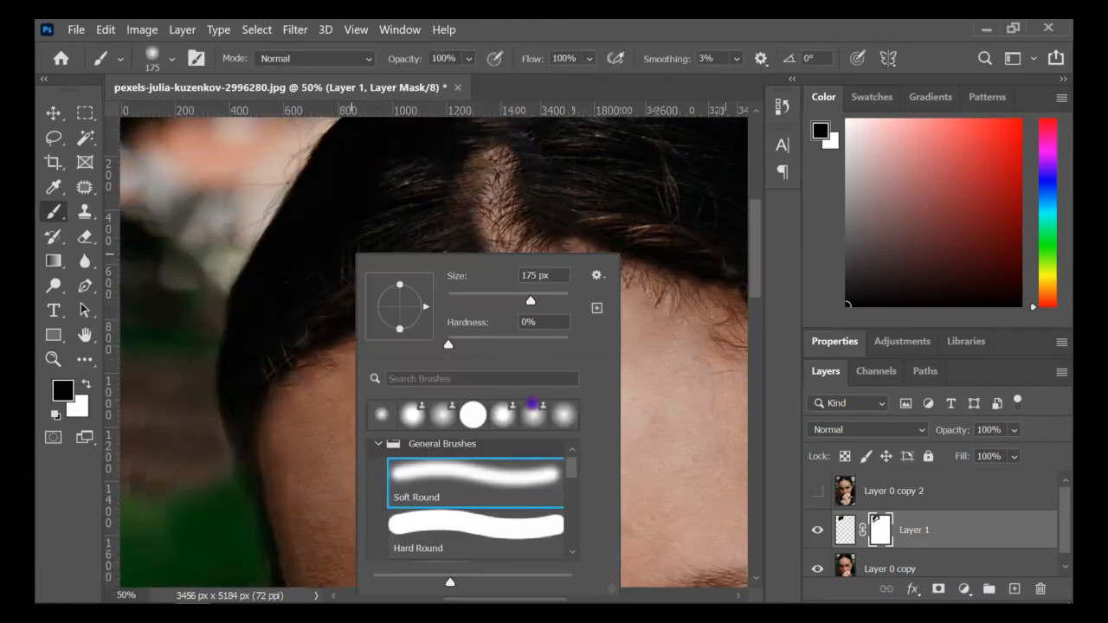
key(Return)
key(z)
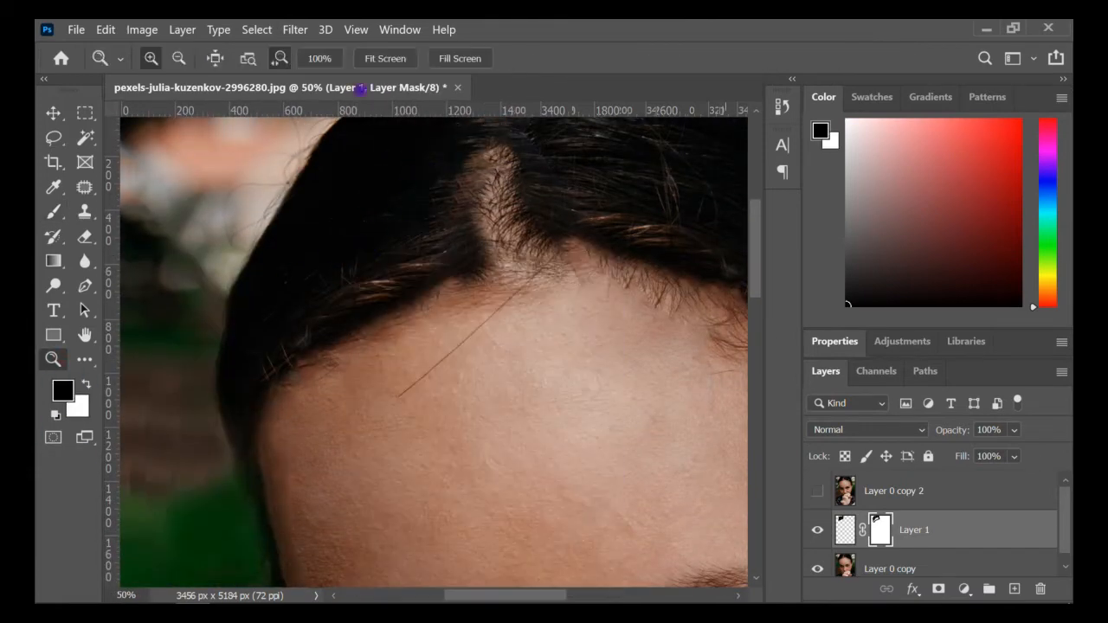
alt+click(396, 223)
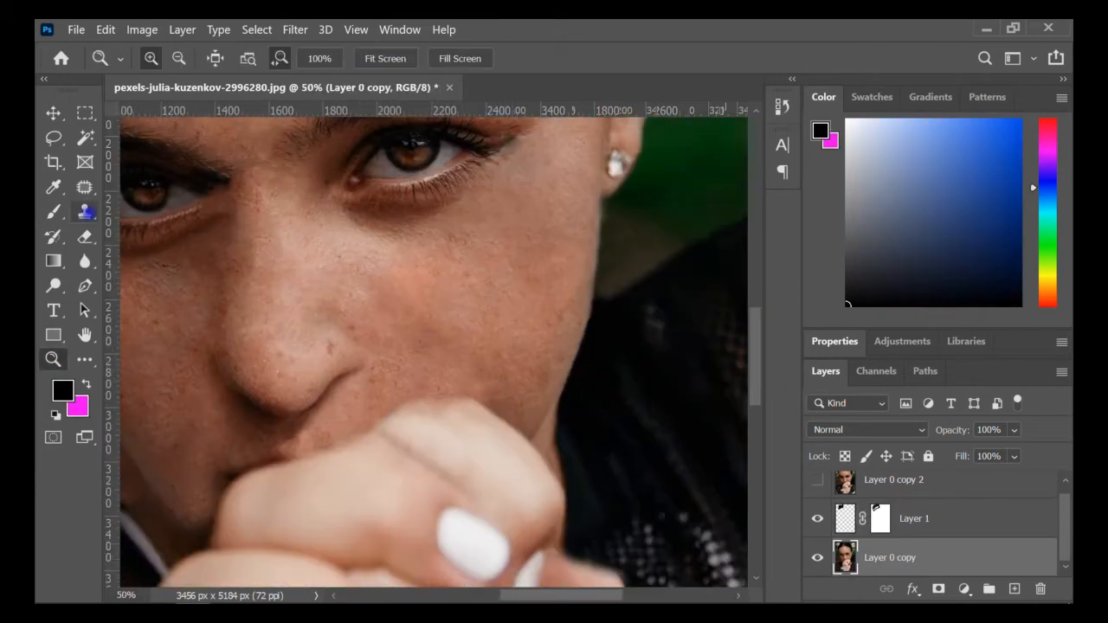
key(shift+j)
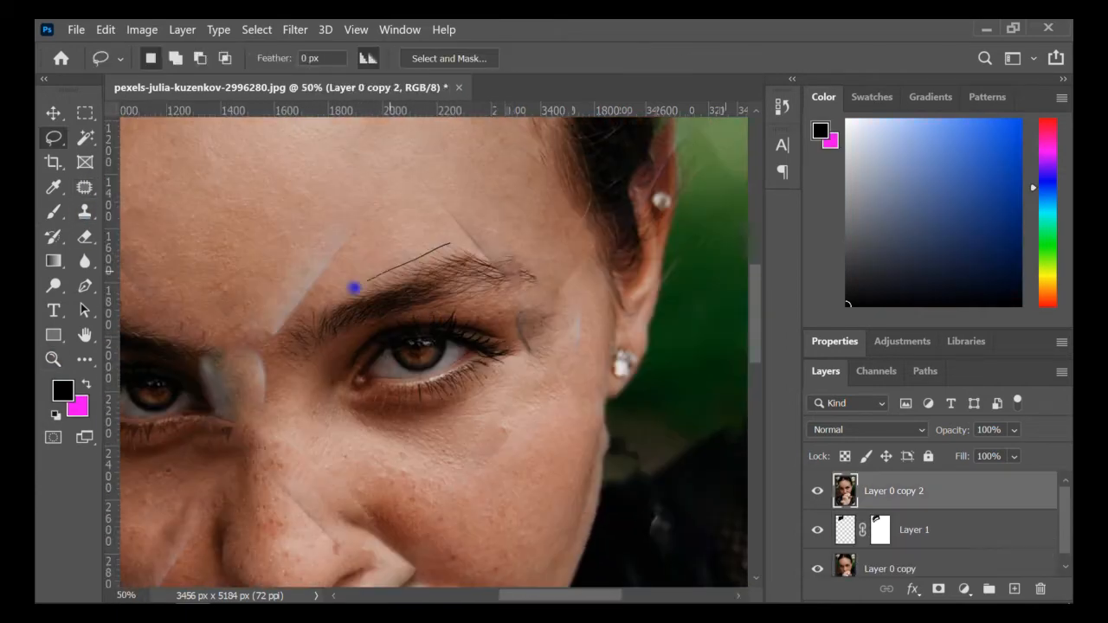
- Copy the selected outer part of the right eyebrow from Layer 0 copy 2 to a new layer and fit it over the brow
key(ctrl+j)
key(v)
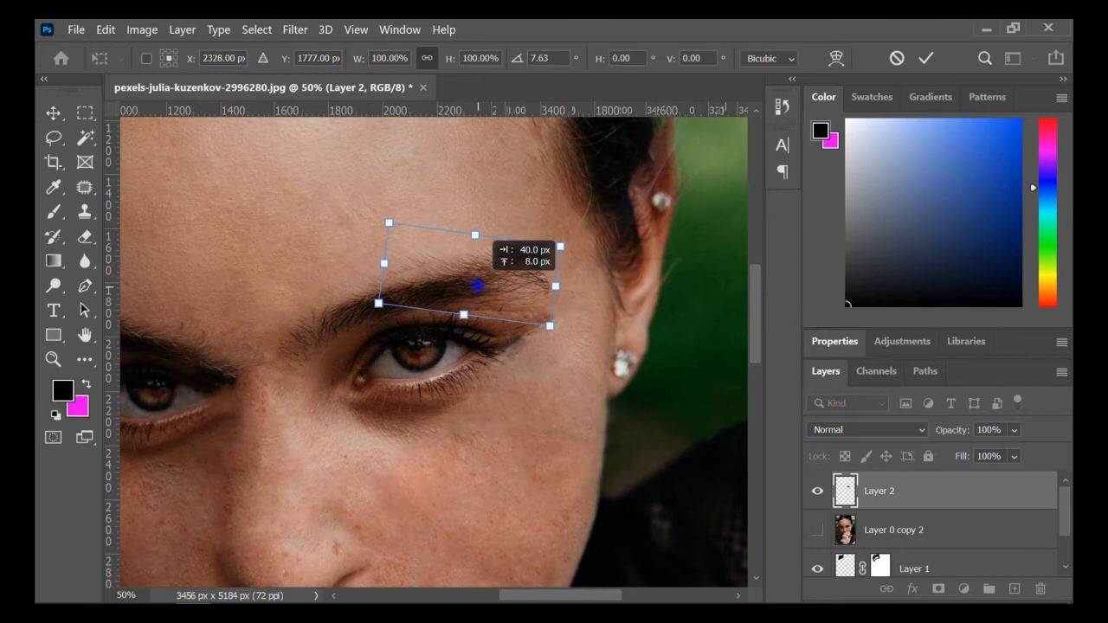
drag(477, 285, 460, 294)
key(Return)
drag(474, 299, 475, 302)
key(ctrl+t)
mouse_move(582, 256)
mouse_down()
mouse_move(579, 245)
mouse_move(582, 255)
mouse_up()
drag(487, 299, 485, 295)
key(Return)
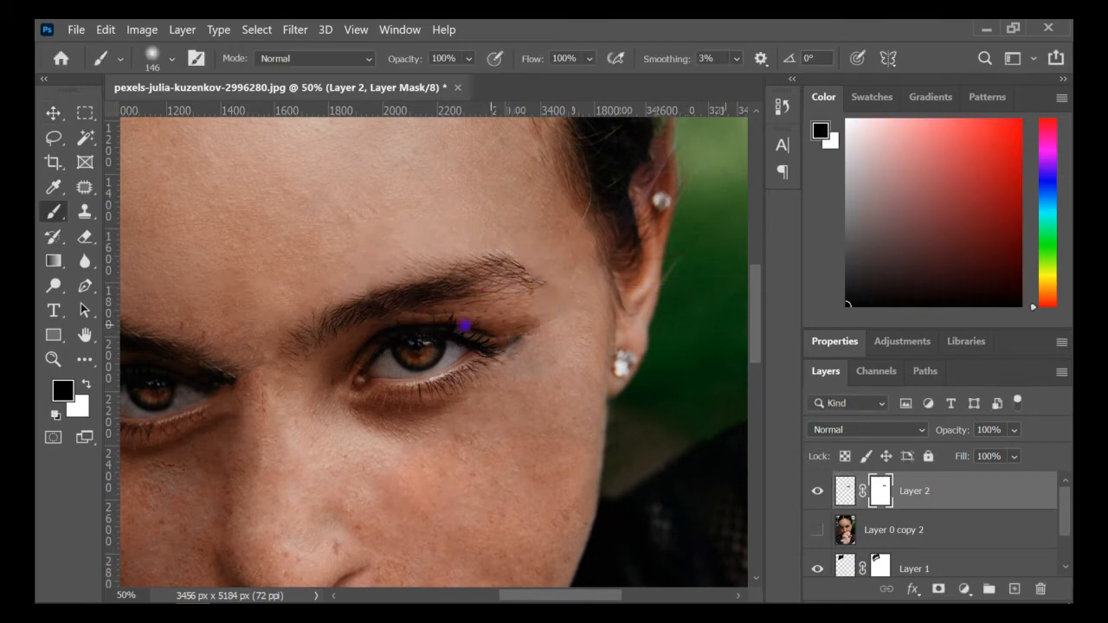
- Blend the copied right eyebrow tail into the face by painting on the Layer 2 mask with a soft brush
key(z)
click(394, 59)
click(502, 308)
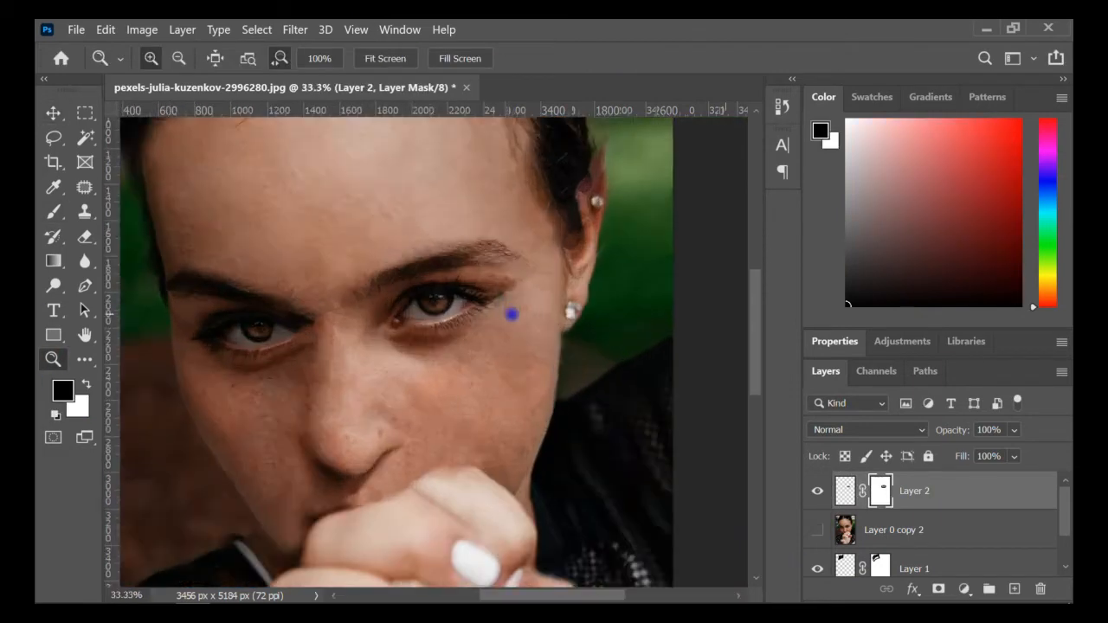
click(499, 294)
key(b)
key(x)
drag(494, 272, 521, 273)
key(z)
key(ctrl+0)
click(498, 313)
click(495, 314)
click(492, 315)
key(x)
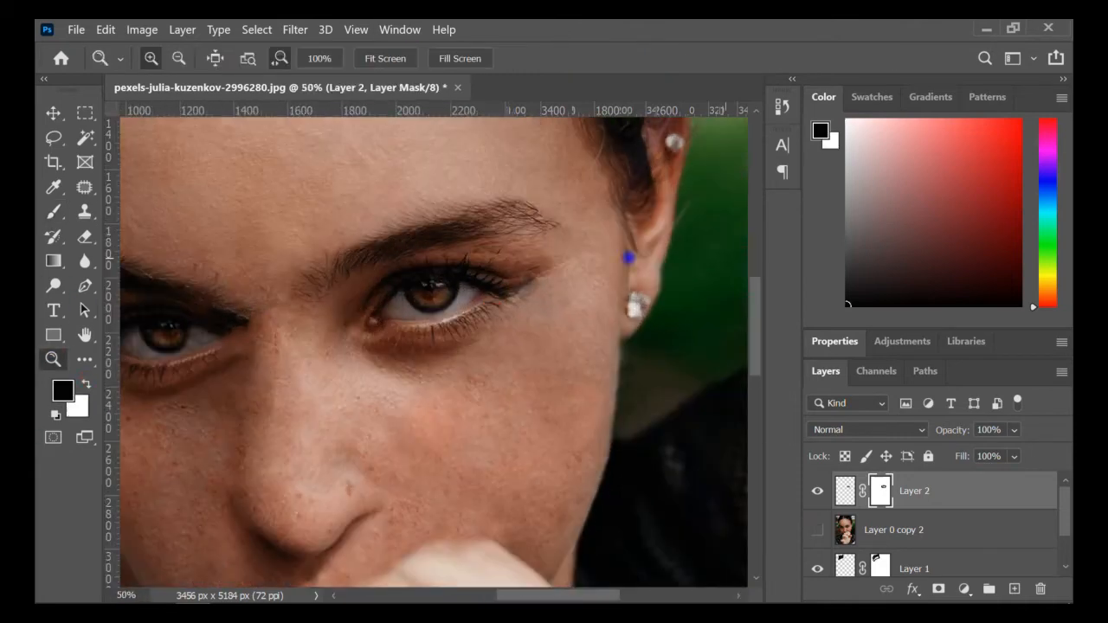
key(b)
key(z)
click(385, 60)
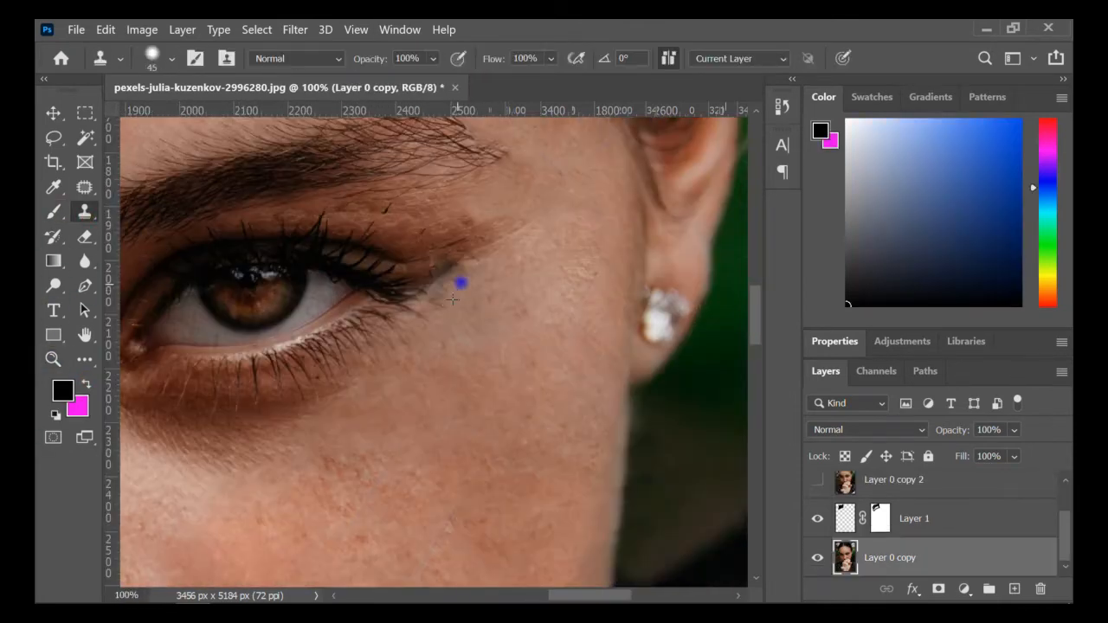
- Patch the discoloured skin beside the outer corner of the right eye on Layer 0 copy
key(j)
drag(467, 264, 463, 266)
drag(455, 268, 362, 418)
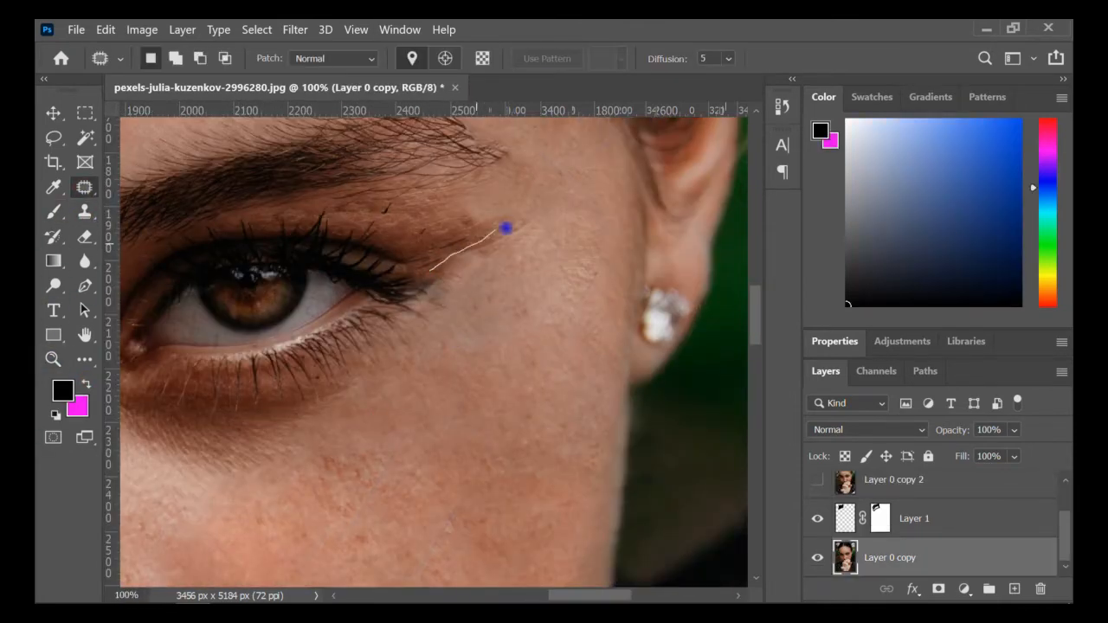
key(s)
key(j)
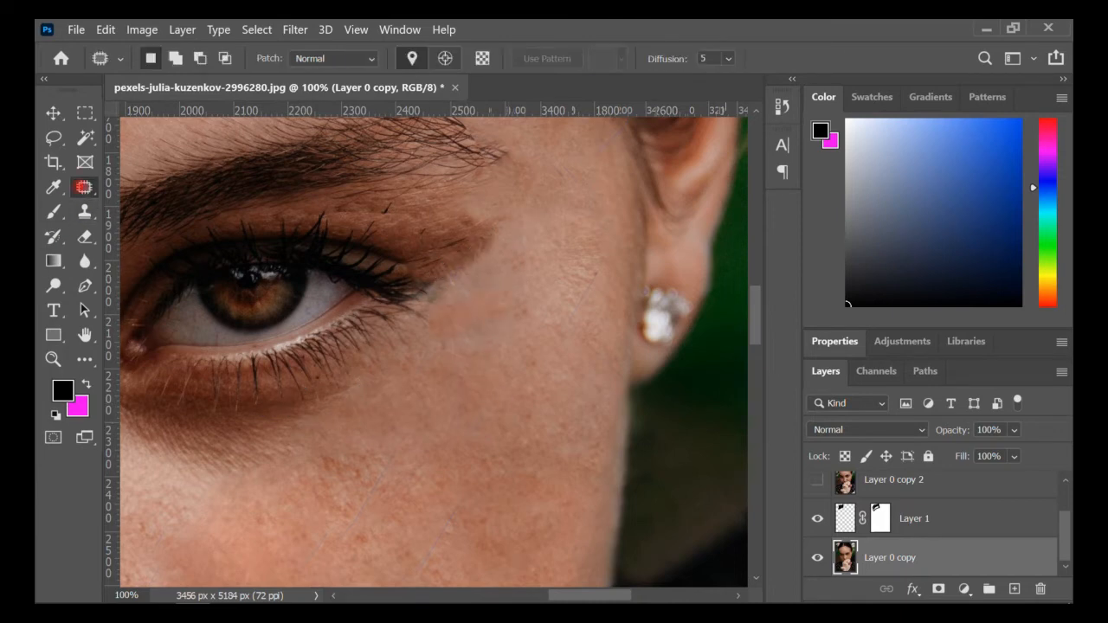
- Heal the uneven skin from the right temple down the right cheek with a 50 px Spot Healing Brush
click(84, 187)
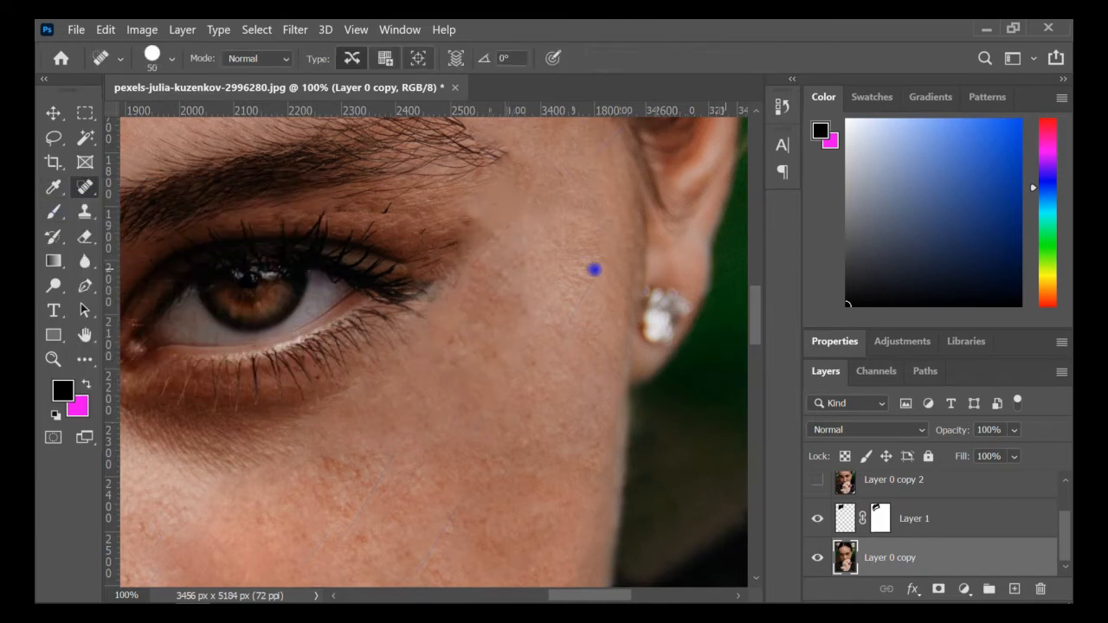
scroll(500, 393, down, 4)
drag(508, 205, 386, 415)
scroll(408, 319, down, 2)
drag(371, 368, 315, 505)
drag(354, 407, 329, 481)
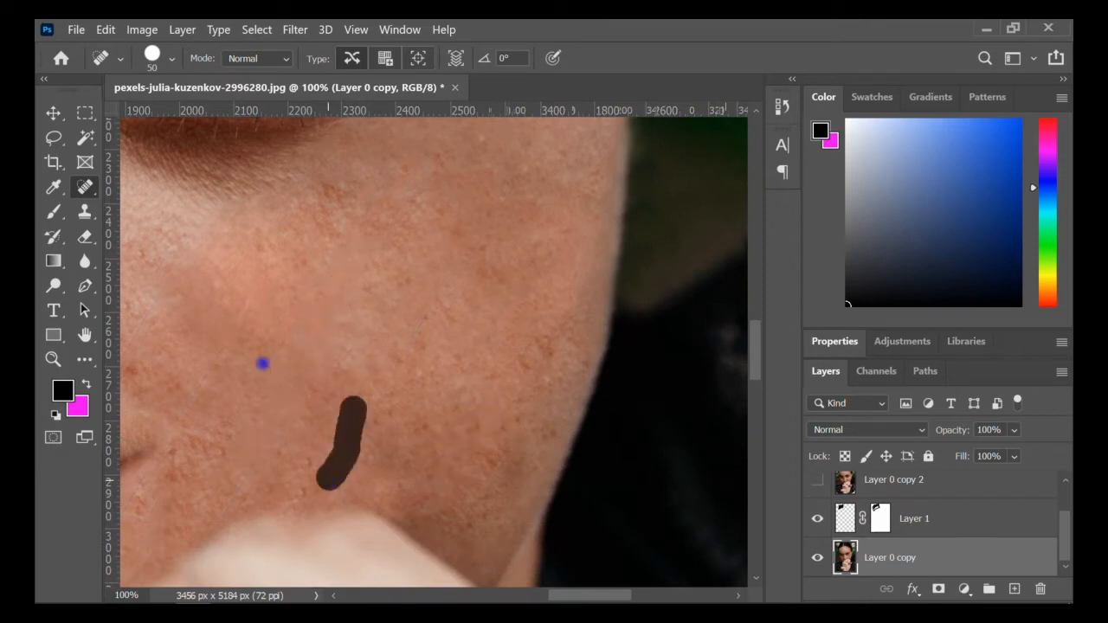
drag(263, 305, 215, 386)
scroll(372, 239, left, 3)
click(276, 409)
click(250, 368)
- Heal the marks along the nose bridge and the left side of the nose with 50 px Spot Healing strokes
scroll(259, 322, up, 2)
scroll(226, 278, left, 3)
scroll(226, 278, up, 1)
drag(336, 268, 289, 353)
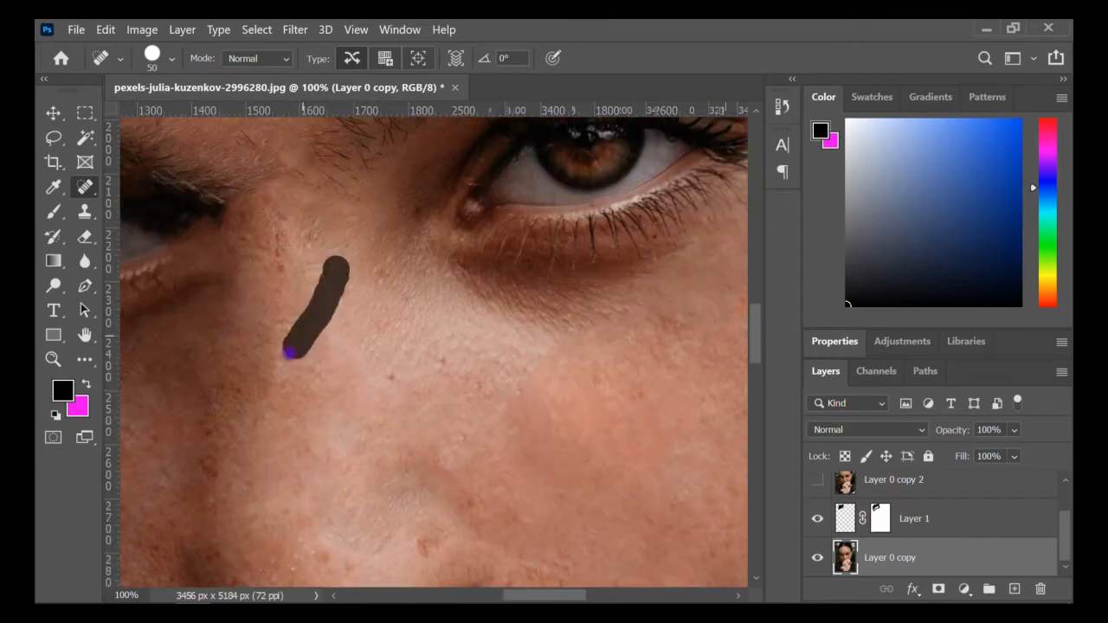
drag(243, 300, 231, 342)
scroll(287, 358, down, 2)
scroll(341, 401, left, 1)
scroll(341, 401, left, 2)
drag(401, 224, 316, 379)
drag(359, 283, 303, 364)
- Heal the diagonal traces across the left cheek and down toward the mouth with 50 px Spot Healing strokes
scroll(312, 329, left, 2)
drag(347, 213, 278, 323)
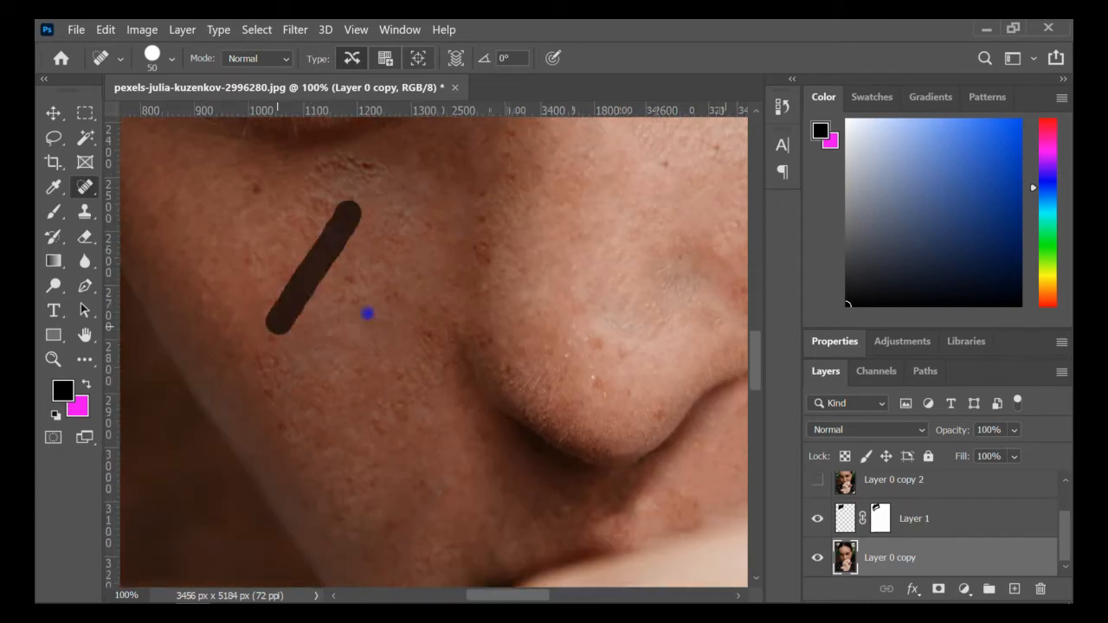
drag(266, 360, 227, 408)
scroll(459, 514, up, 6)
scroll(459, 514, left, 4)
scroll(460, 514, down, 8)
scroll(460, 514, right, 2)
drag(574, 257, 515, 384)
- Remove the faint fence line from the edge of the curled finger below the collar strip
scroll(326, 307, down, 5)
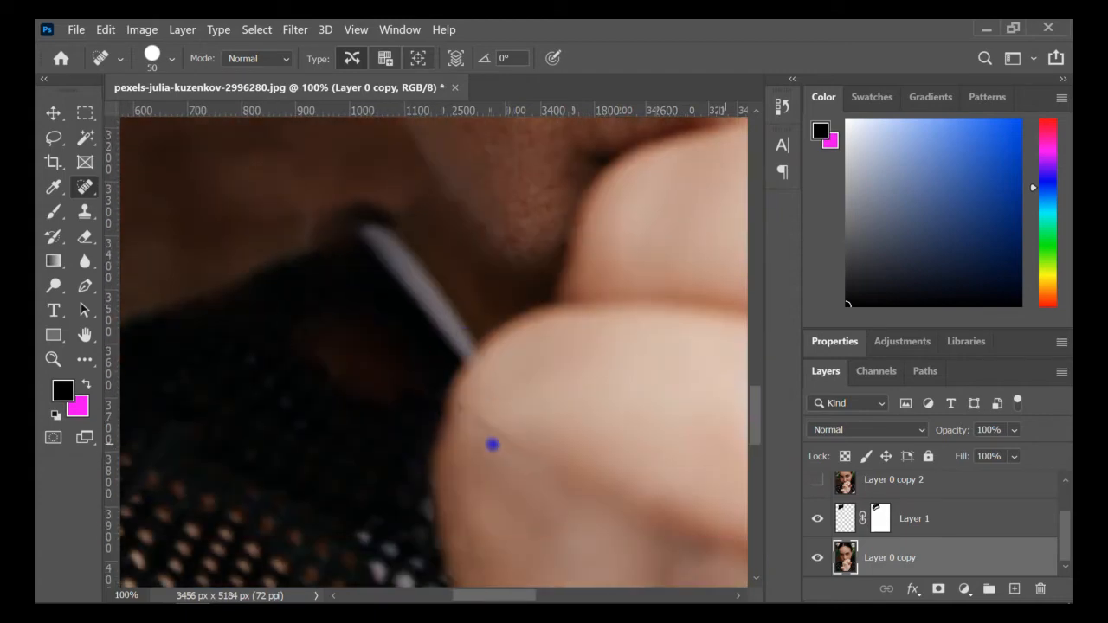
click(85, 211)
click(85, 187)
key(shift+j)
key(shift+j)
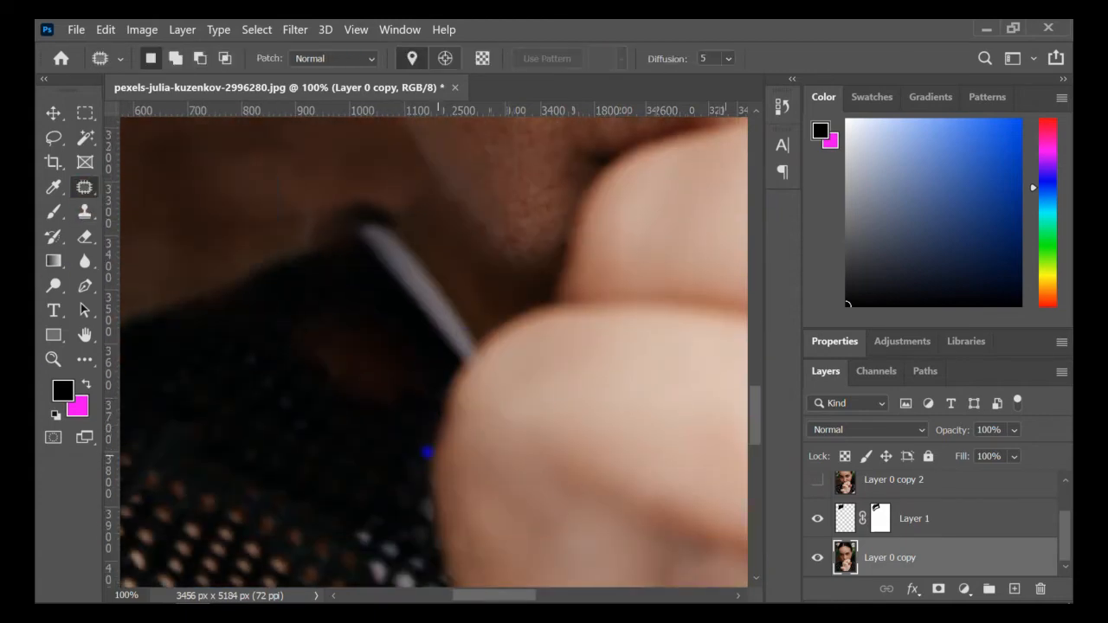
- Heal the brown background beside the left jaw with a 50 px Spot Healing stroke
scroll(428, 452, down, 1)
scroll(427, 453, left, 3)
key(shift+j)
key(shift+j)
key(shift+j)
scroll(378, 396, up, 2)
drag(487, 291, 355, 200)
scroll(438, 403, up, 4)
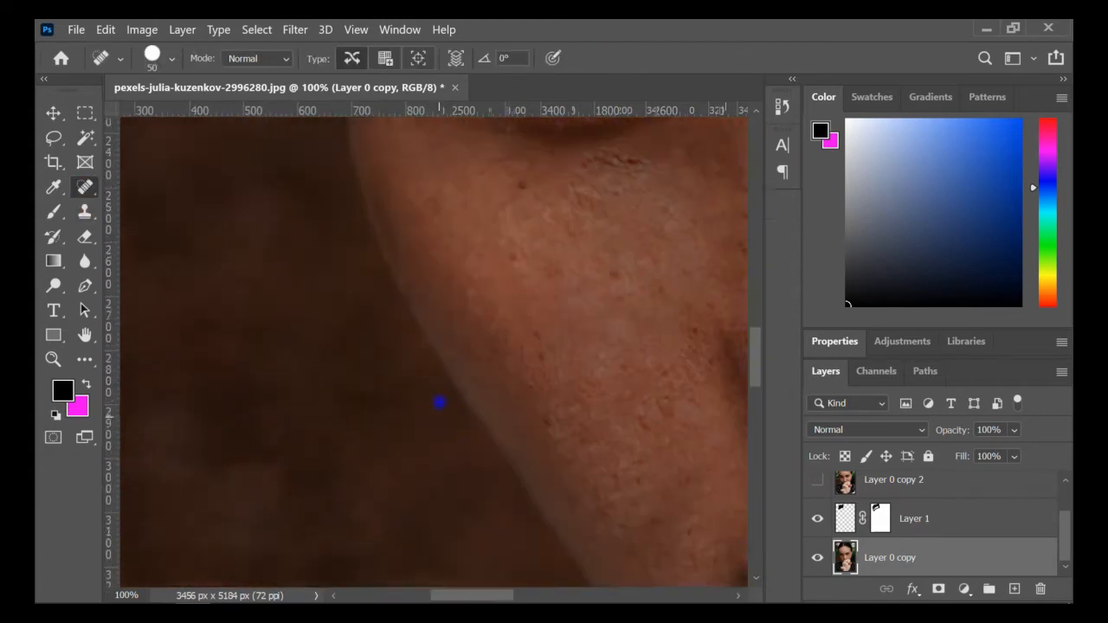
- Heal the skin between the inner corner of the left eye and the nose bridge
scroll(549, 302, down, 8)
scroll(548, 303, left, 2)
scroll(346, 519, up, 4)
scroll(346, 519, right, 5)
scroll(347, 519, up, 8)
drag(440, 297, 421, 341)
scroll(473, 334, up, 1)
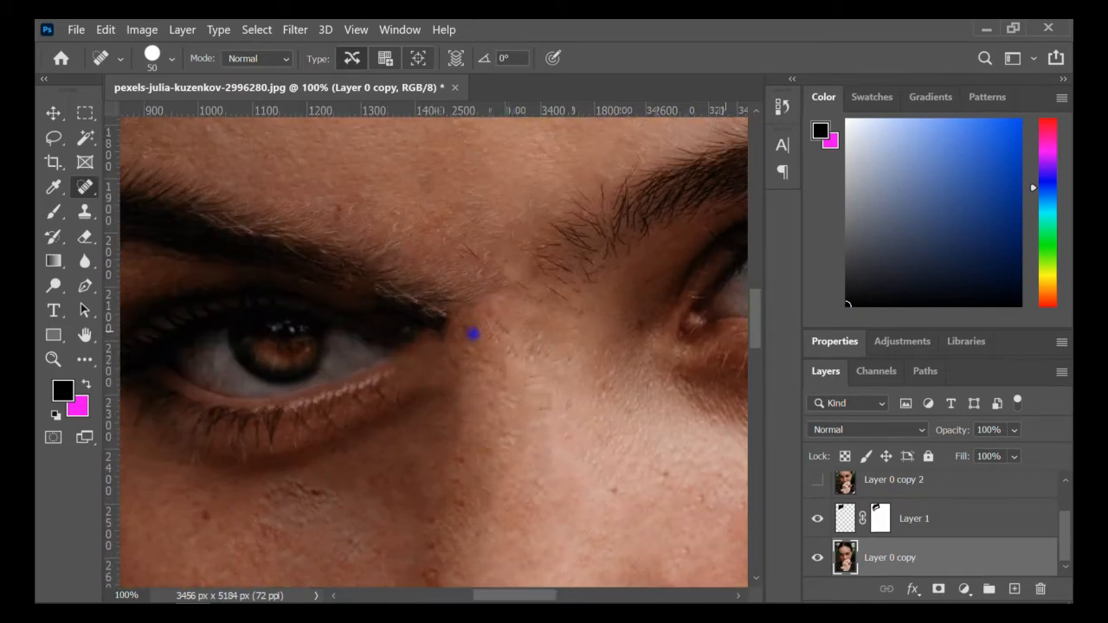
- Heal the diagonal trace on the forehead above the right eyebrow with a 50 px Spot Healing stroke
scroll(441, 408, right, 5)
scroll(530, 412, up, 1)
scroll(538, 369, up, 3)
scroll(538, 369, right, 2)
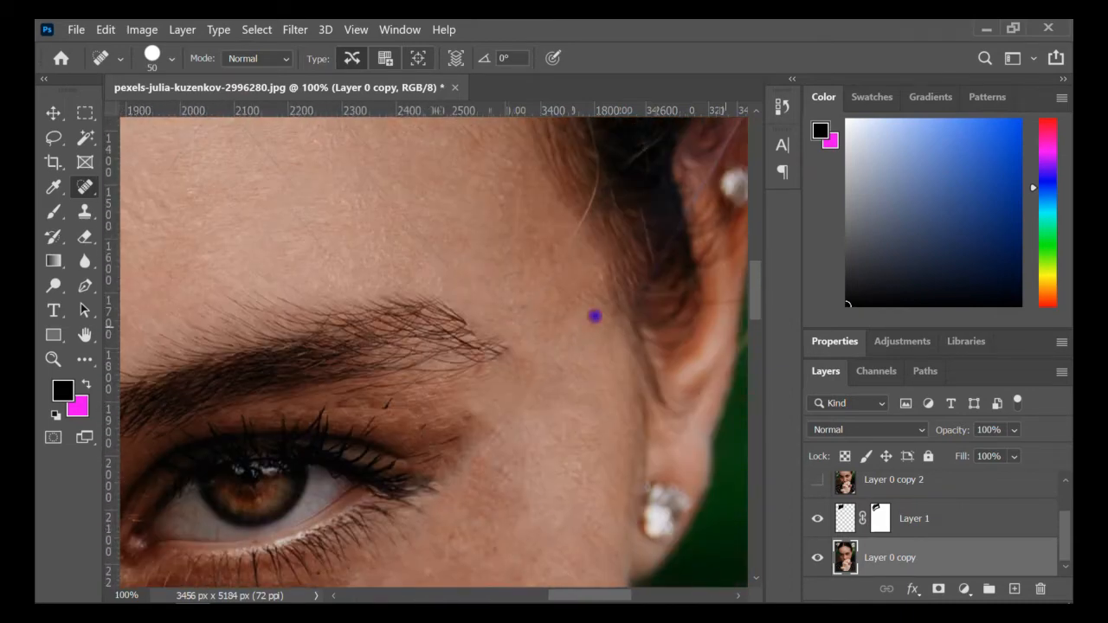
scroll(593, 316, up, 2)
scroll(594, 317, left, 2)
drag(274, 180, 400, 276)
scroll(459, 212, up, 8)
scroll(459, 212, left, 2)
scroll(471, 330, up, 2)
scroll(386, 445, right, 2)
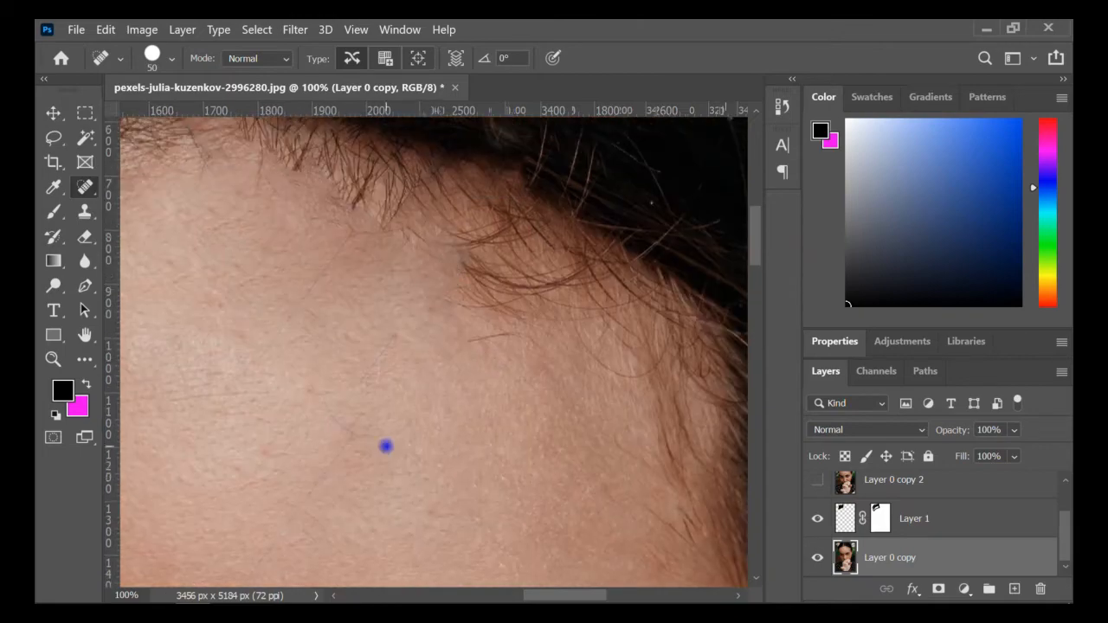
- Heal the faint diagonal lines on the upper forehead below the hairline with 50 px Spot Healing strokes
drag(353, 239, 232, 384)
scroll(386, 445, left, 4)
scroll(386, 445, down, 2)
drag(433, 240, 339, 386)
scroll(418, 289, down, 4)
scroll(351, 332, up, 4)
- Heal the outer part of the right upper eyelid and merge all layers into a single one
scroll(351, 332, down, 8)
scroll(398, 303, right, 6)
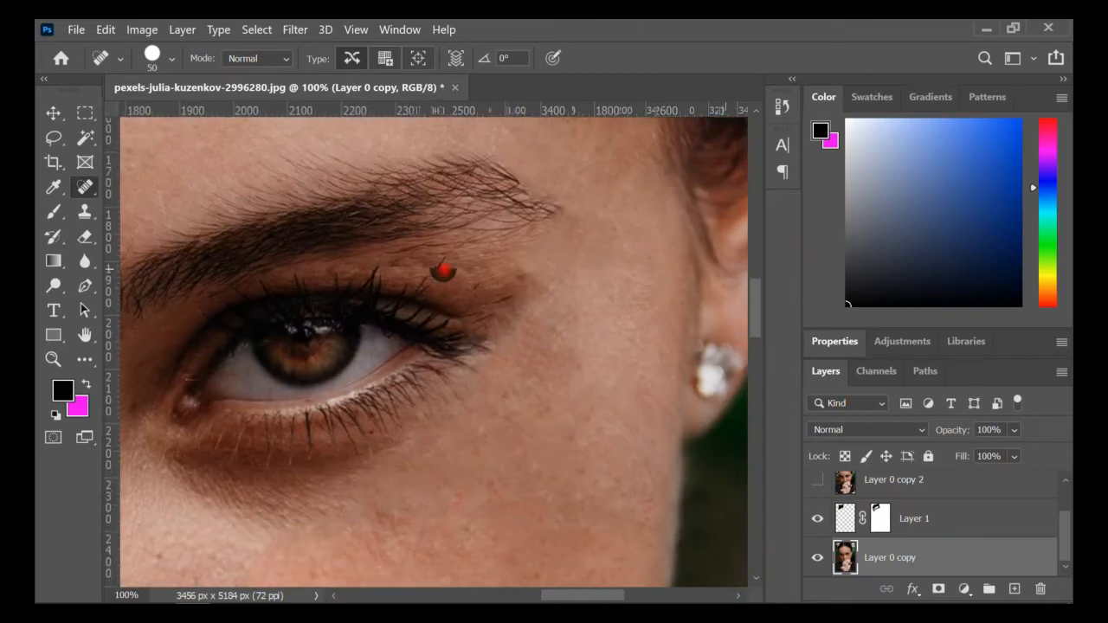
scroll(900, 511, up, 2)
click(182, 30)
click(259, 542)
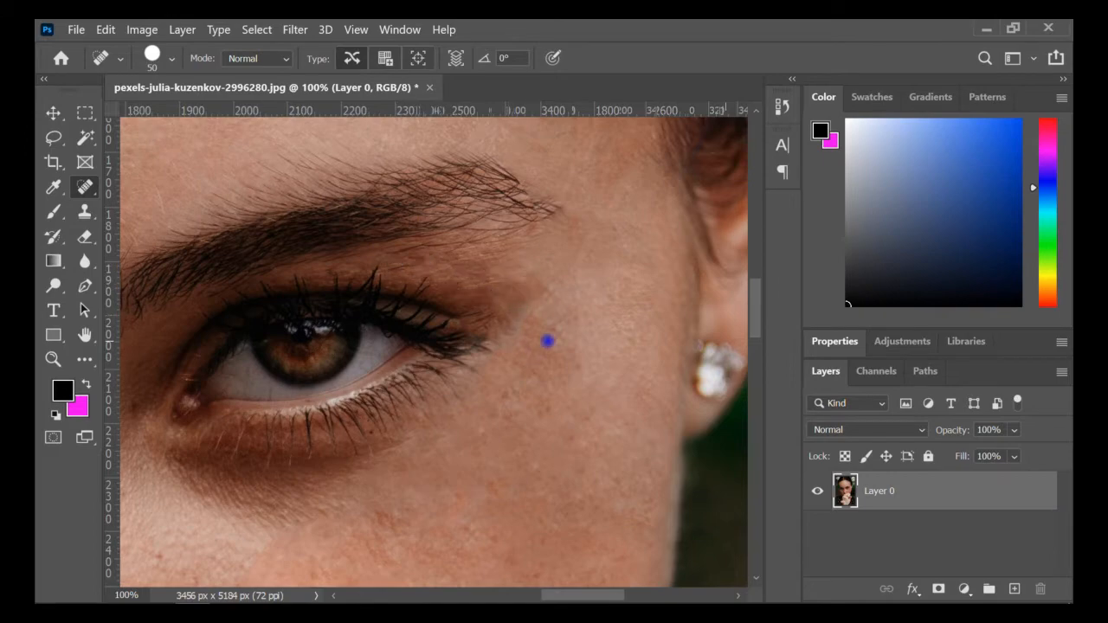
- Inspect the nose, cheeks and clenched fingers up close for remaining fence traces
scroll(567, 402, up, 4)
scroll(562, 433, left, 5)
key(z)
key(ctrl+0)
click(445, 365)
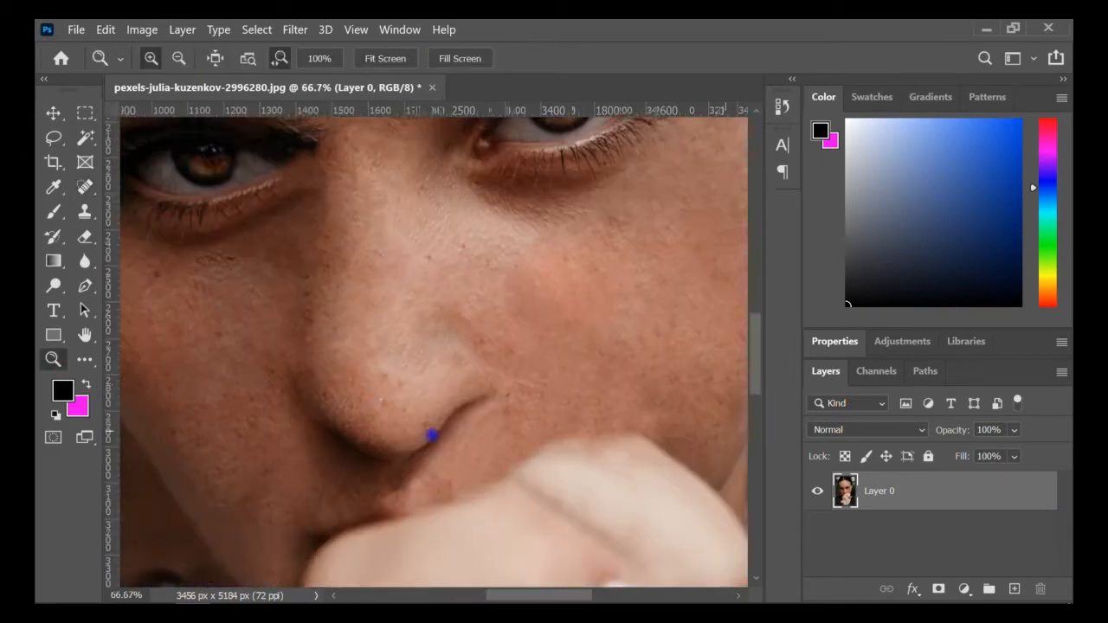
scroll(459, 488, up, 2)
scroll(488, 541, up, 2)
key(j)
scroll(485, 346, down, 5)
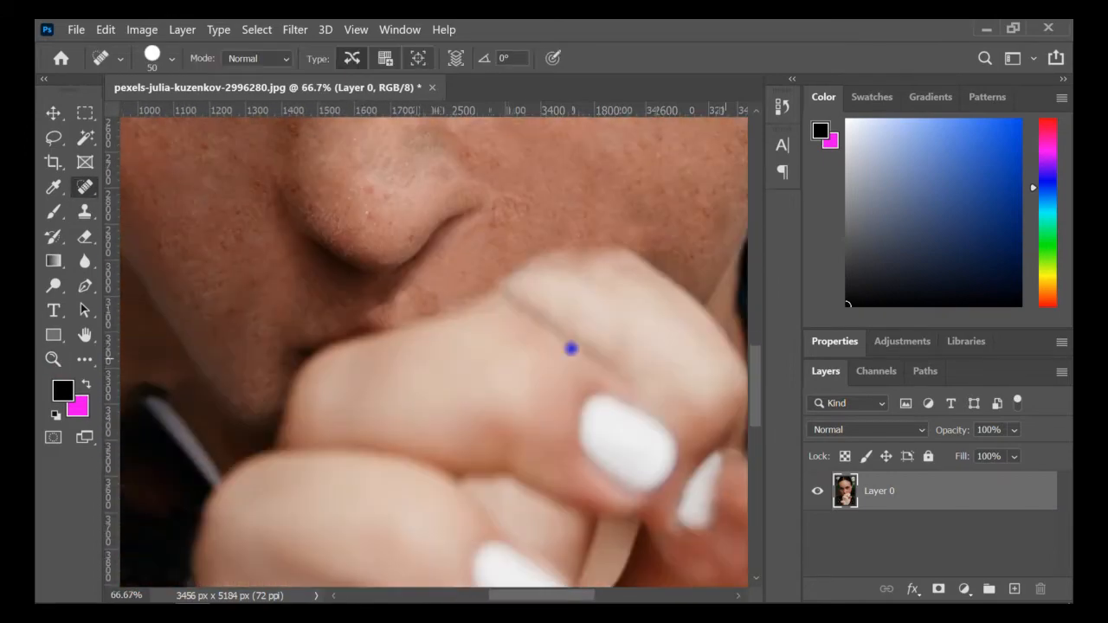
scroll(519, 312, right, 2)
key(shift+j)
key(shift+j)
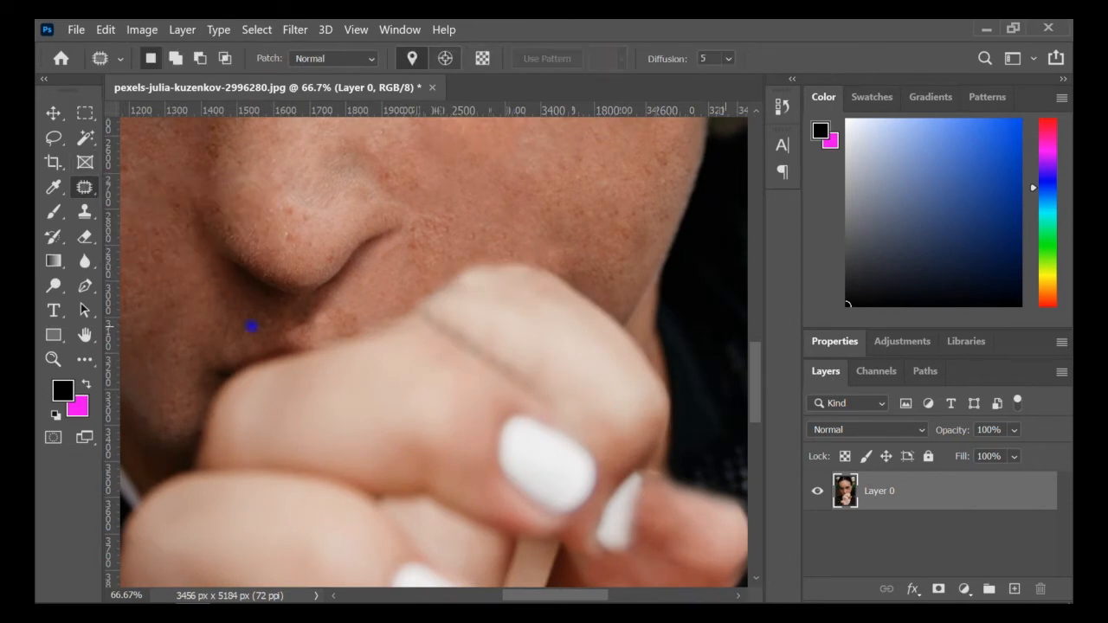
- Heal the dark patches on the palm between the thumb and fingers with 50 px Spot Healing strokes
scroll(346, 327, down, 5)
key(shift+j)
key(shift+j)
key(shift+j)
scroll(372, 260, down, 3)
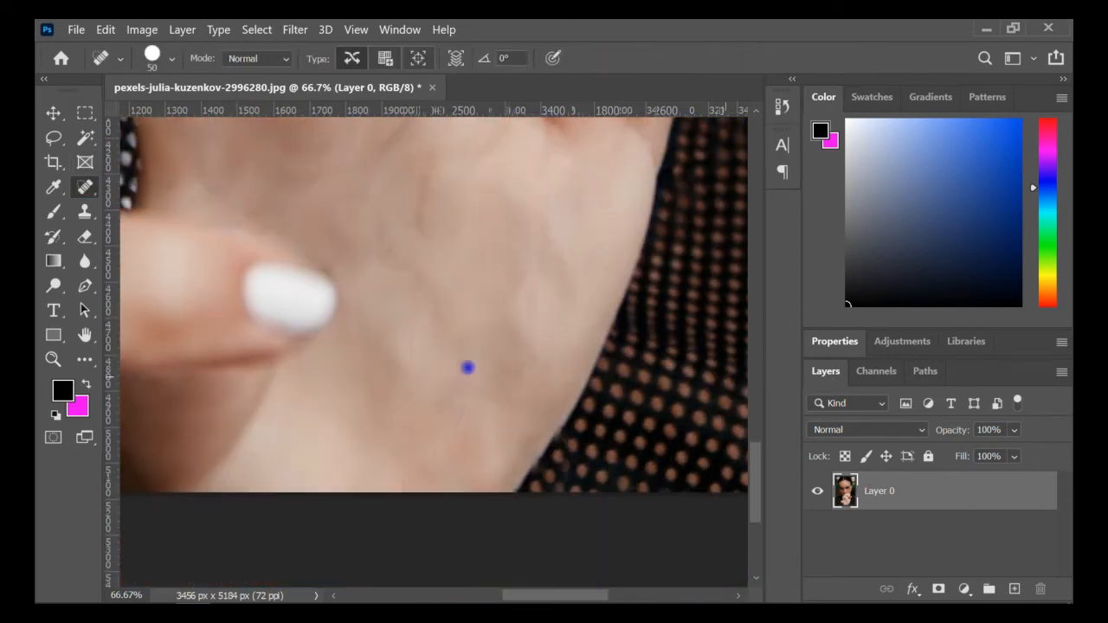
scroll(386, 415, up, 2)
drag(467, 263, 447, 295)
scroll(470, 317, up, 3)
drag(322, 299, 299, 260)
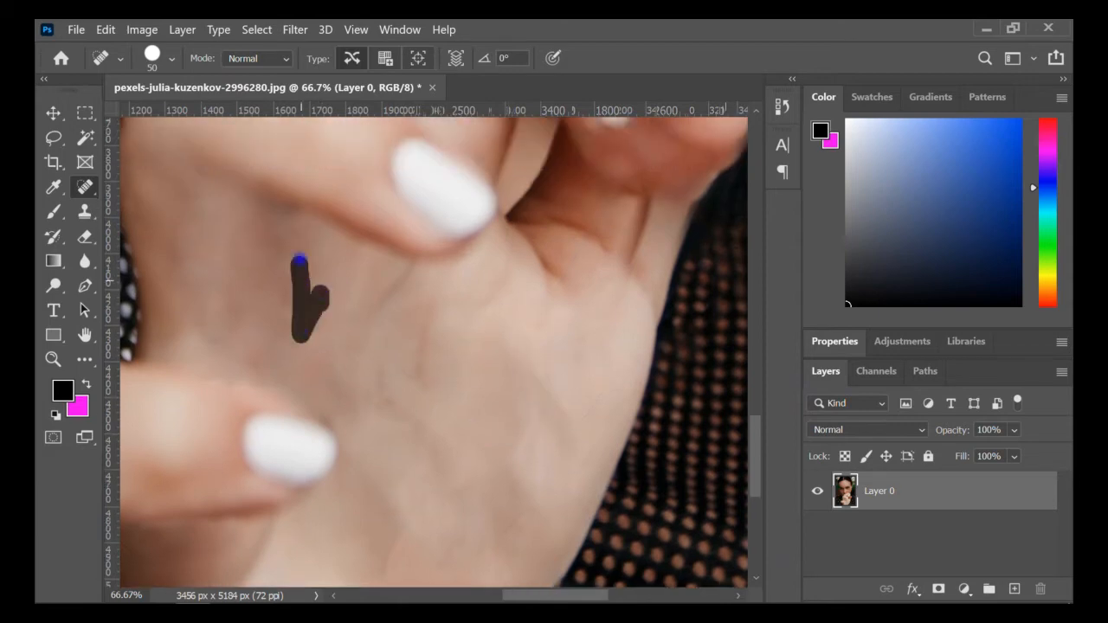
scroll(430, 382, down, 3)
click(406, 435)
- Smooth the remaining uneven spots on the palm and wrist with the Patch tool, using clean skin nearby
scroll(472, 360, up, 1)
right_click(88, 184)
click(162, 222)
scroll(482, 181, down, 2)
drag(482, 181, 463, 215)
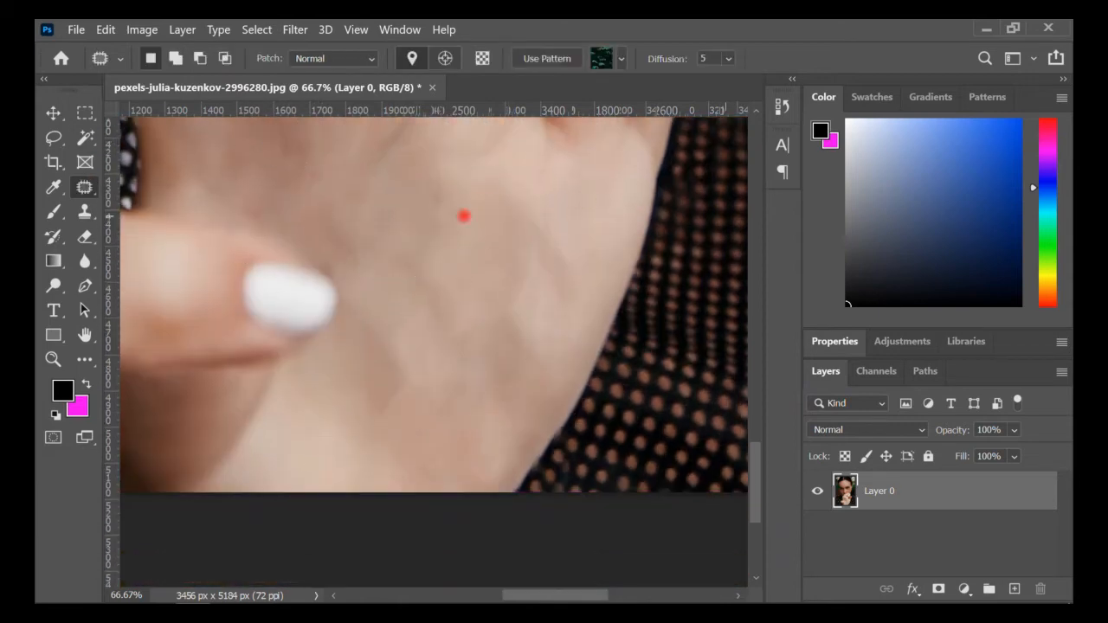
scroll(462, 260, down, 1)
drag(442, 272, 435, 306)
scroll(484, 320, up, 3)
mouse_move(573, 334)
mouse_down()
mouse_move(556, 371)
mouse_move(571, 336)
mouse_up()
drag(404, 206, 408, 216)
scroll(463, 323, up, 2)
- Select a rectangle around the upper knuckle and part of the index fingernail and copy it to a new layer
key(z)
key(ctrl+0)
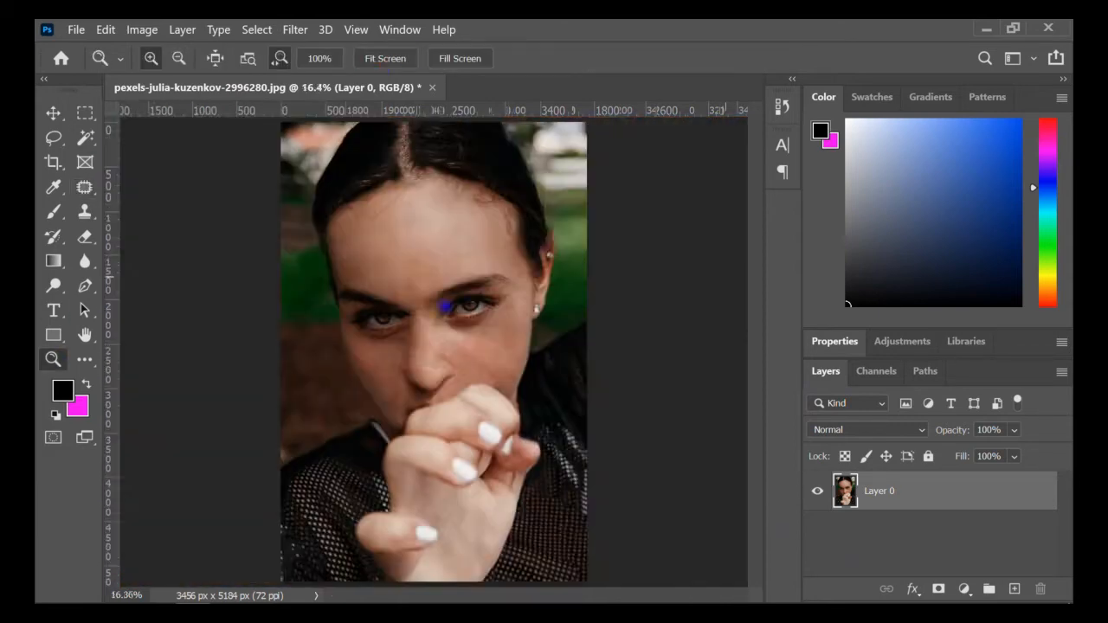
click(470, 446)
click(469, 445)
click(469, 446)
click(85, 113)
drag(653, 218, 437, 415)
key(ctrl+j)
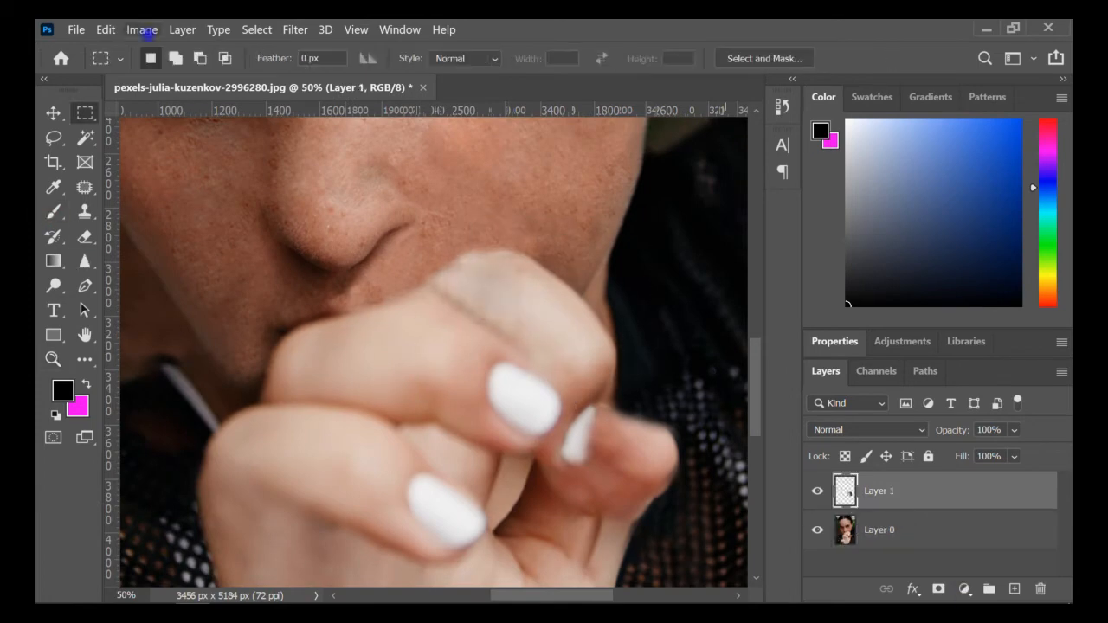
- Apply Hue/Saturation to the copied knuckle layer with a saturation of +39
click(142, 29)
click(389, 173)
drag(577, 107, 699, 106)
drag(771, 275, 799, 276)
mouse_move(771, 323)
mouse_down()
mouse_move(751, 324)
mouse_move(771, 322)
mouse_up()
drag(799, 275, 805, 277)
drag(771, 227, 771, 227)
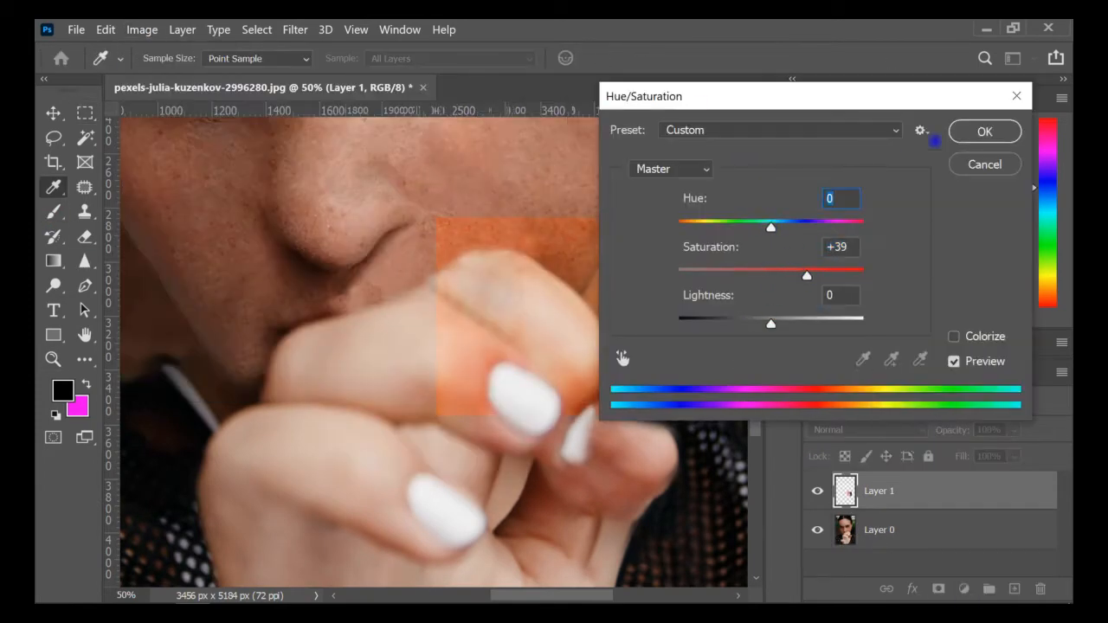
click(984, 132)
- Mask the saturated knuckle copy, blend it into the hand with a soft 300 px brush, and merge it into the image
click(938, 588)
click(54, 211)
right_click(948, 498)
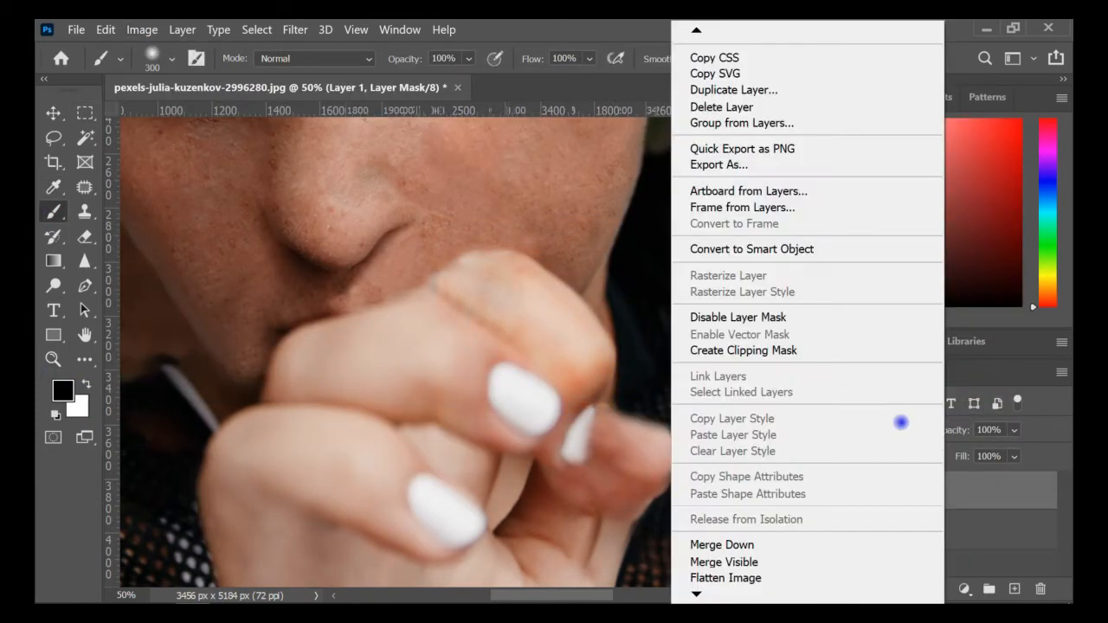
click(718, 105)
click(687, 146)
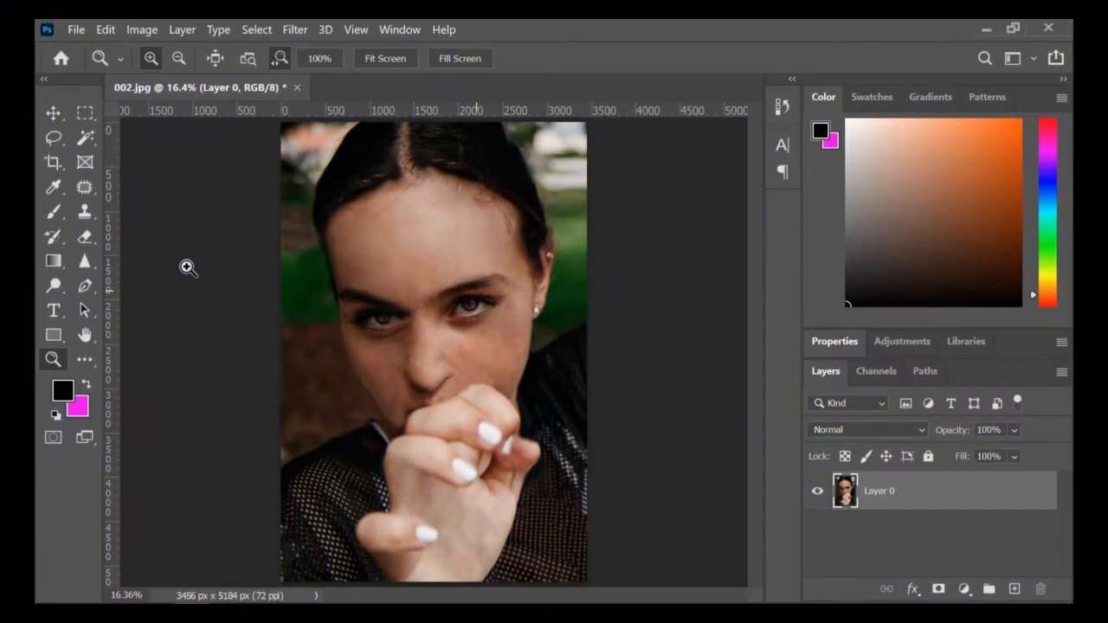
- Copy a full-width band from forehead to nose and paste it into a new 3456 x 1570 px document
key(m)
drag(663, 233, 224, 370)
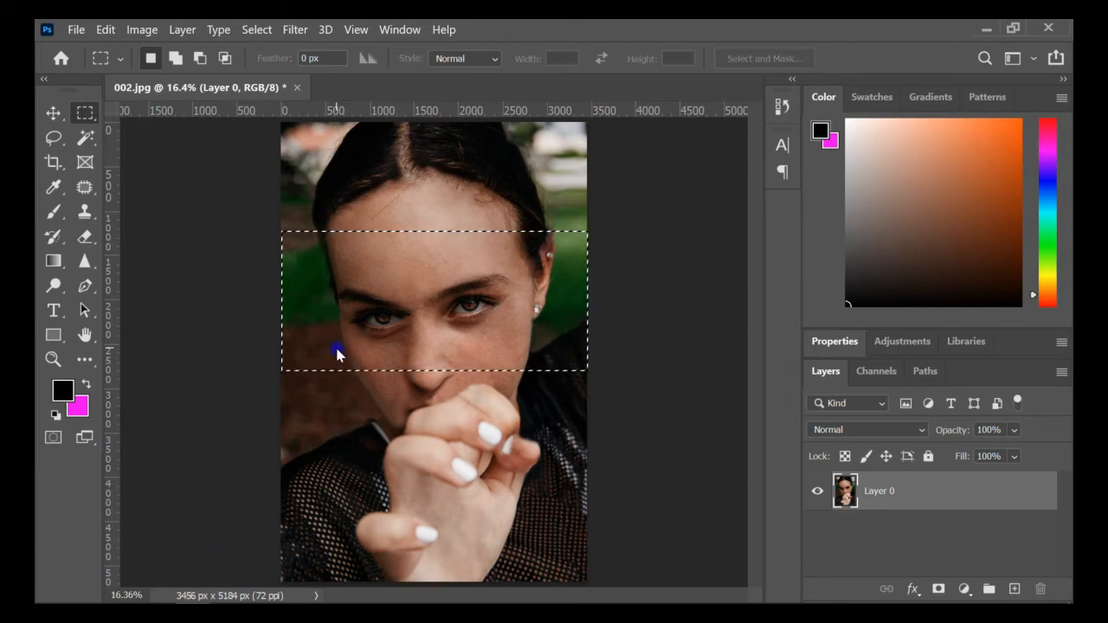
key(ctrl+c)
key(ctrl+n)
key(Return)
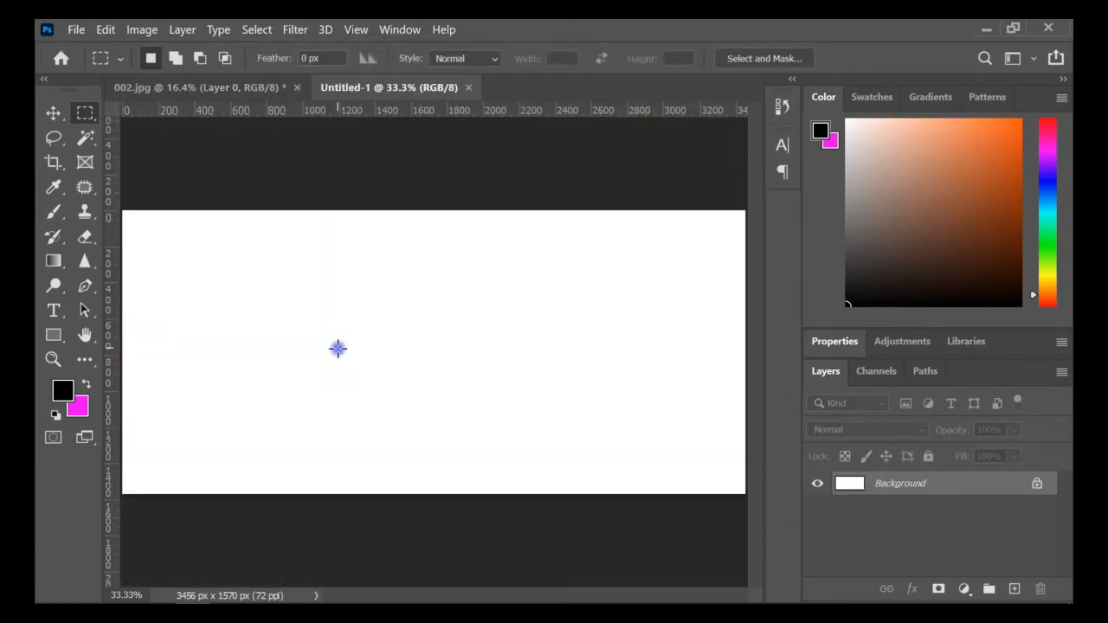
key(ctrl+v)
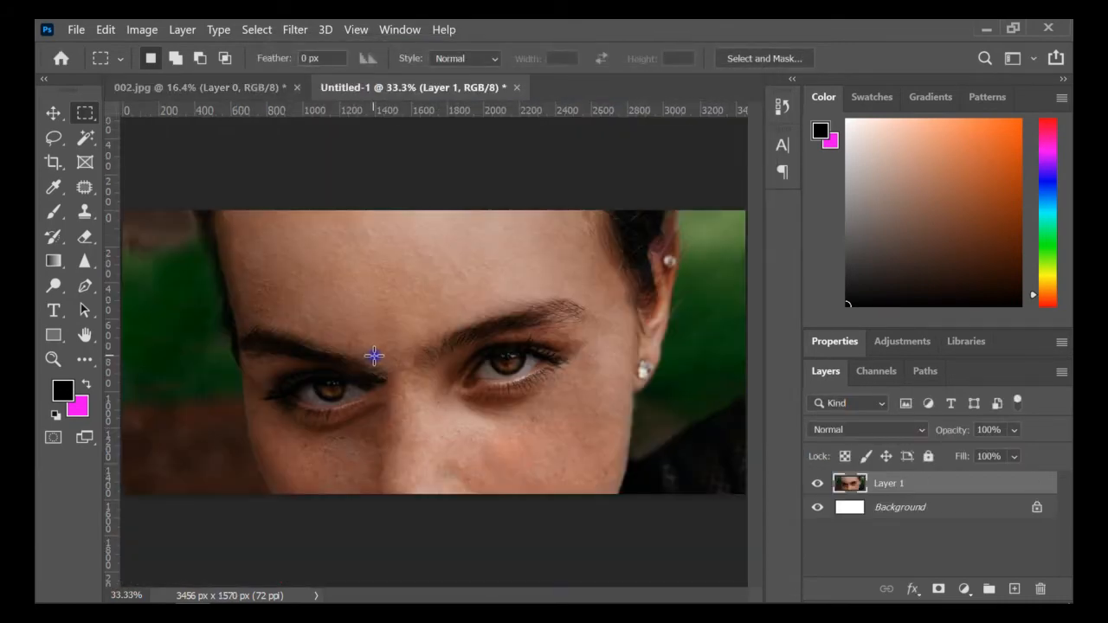
- Crop the new document to a narrow strip around both eyes, about 2586 x 749 px, and fit it in view
click(52, 162)
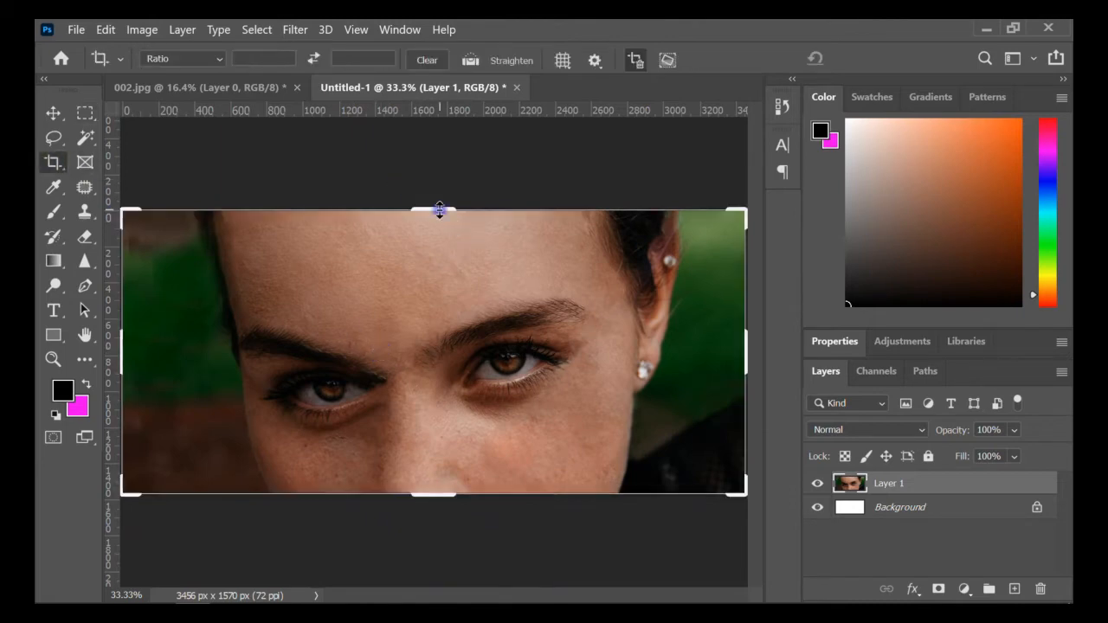
drag(438, 209, 436, 252)
drag(433, 452, 433, 426)
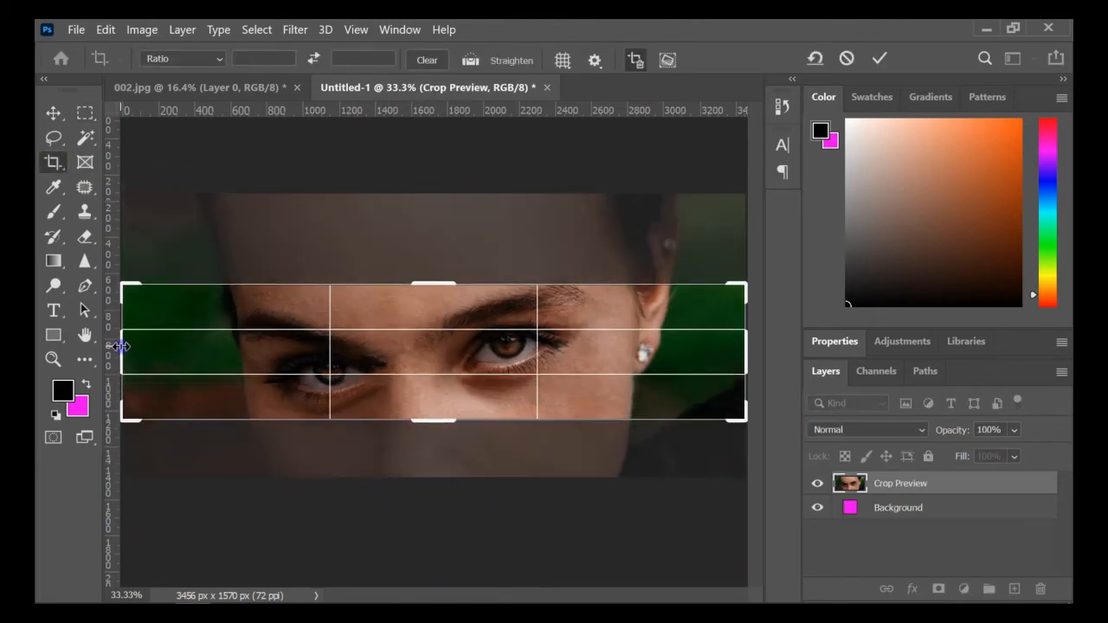
drag(118, 339, 167, 346)
drag(677, 346, 658, 345)
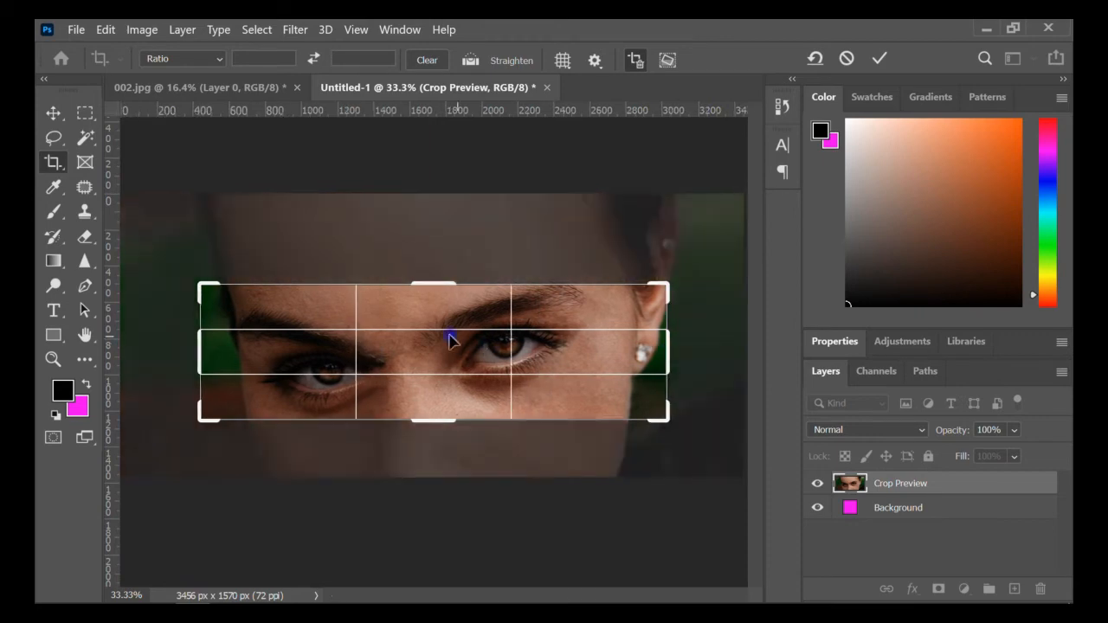
key(Return)
click(50, 359)
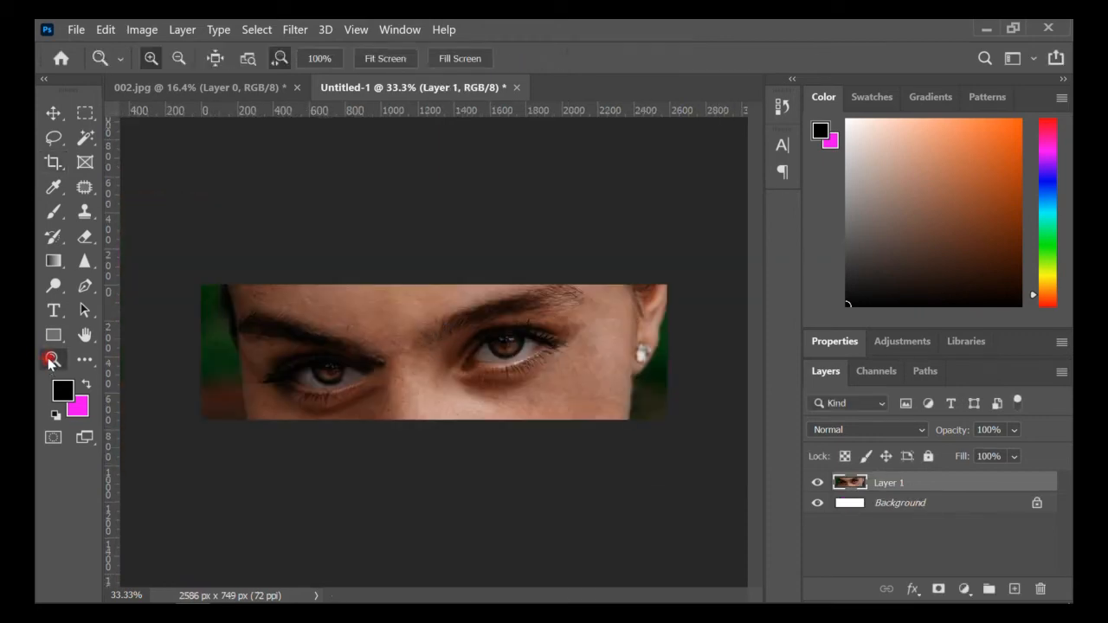
click(394, 59)
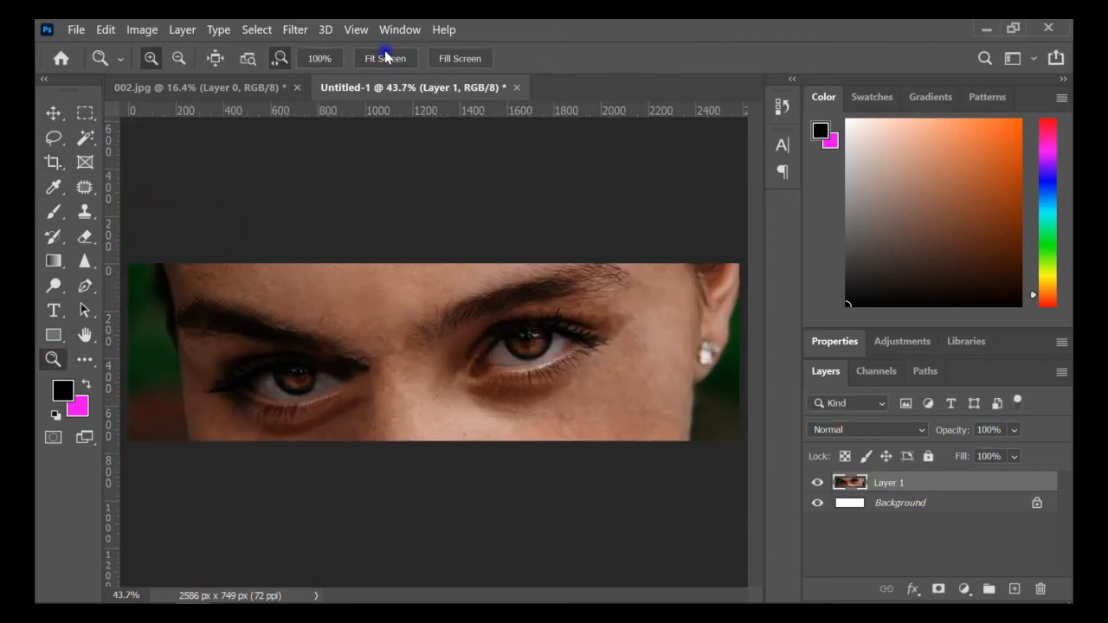
- Delete the white Background layer and add a new empty layer above the eye strip
click(83, 115)
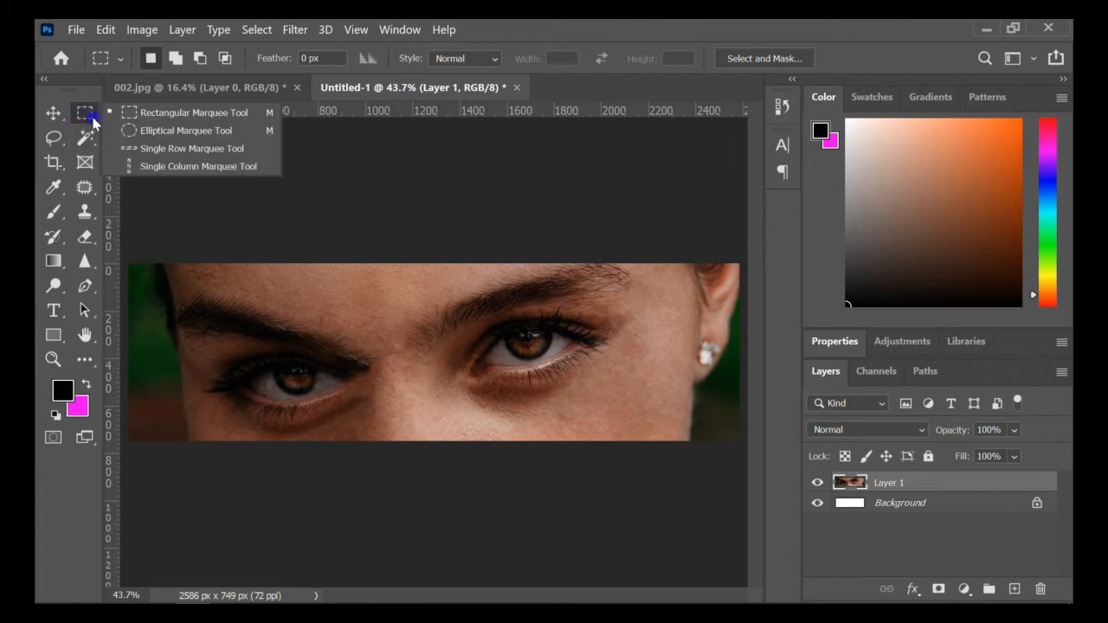
click(186, 131)
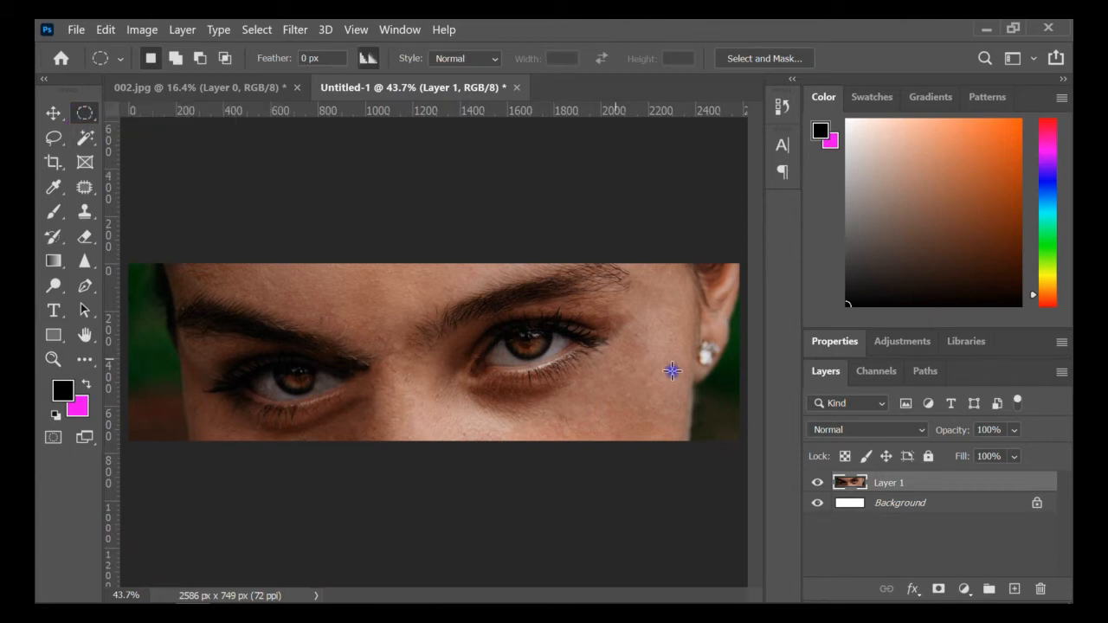
click(915, 516)
drag(910, 508, 1040, 589)
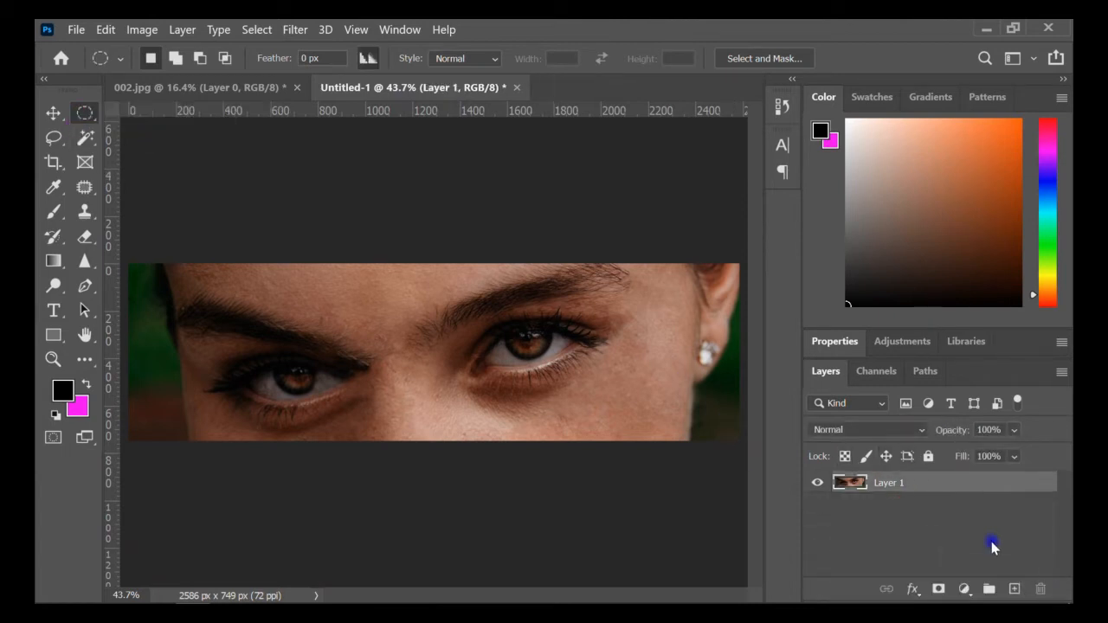
click(1015, 589)
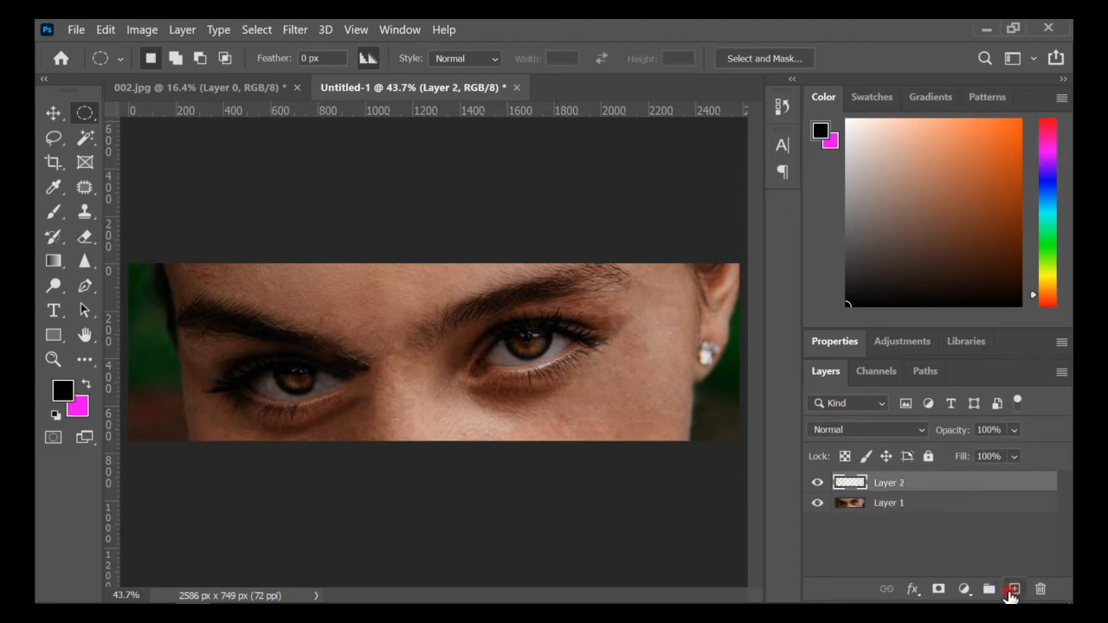
- Draw a circular selection about 180 px wide and position it over the left eye's iris
click(53, 359)
click(262, 372)
click(264, 374)
click(268, 376)
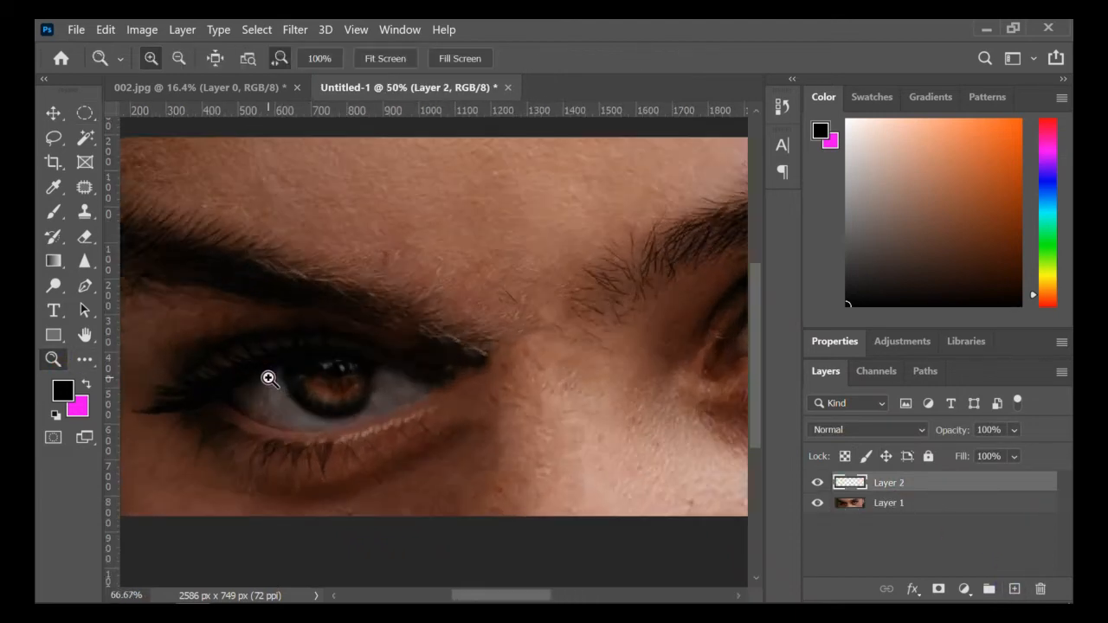
click(84, 112)
drag(376, 334, 283, 427)
drag(340, 391, 343, 381)
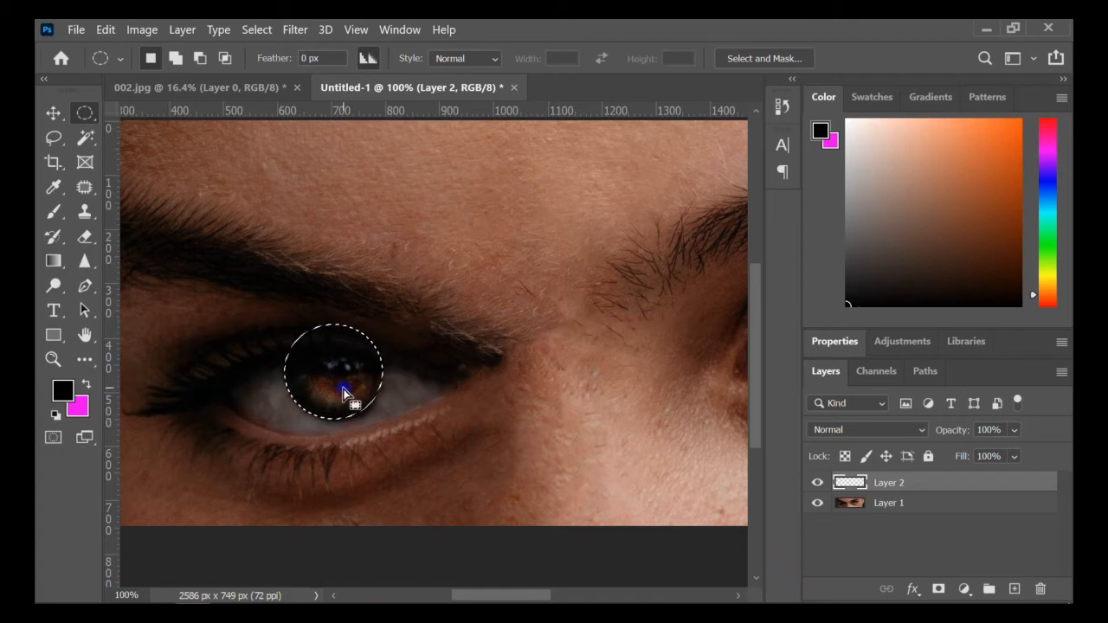
- Set the foreground color to white, fill the circular selection on the empty layer, and deselect
click(62, 391)
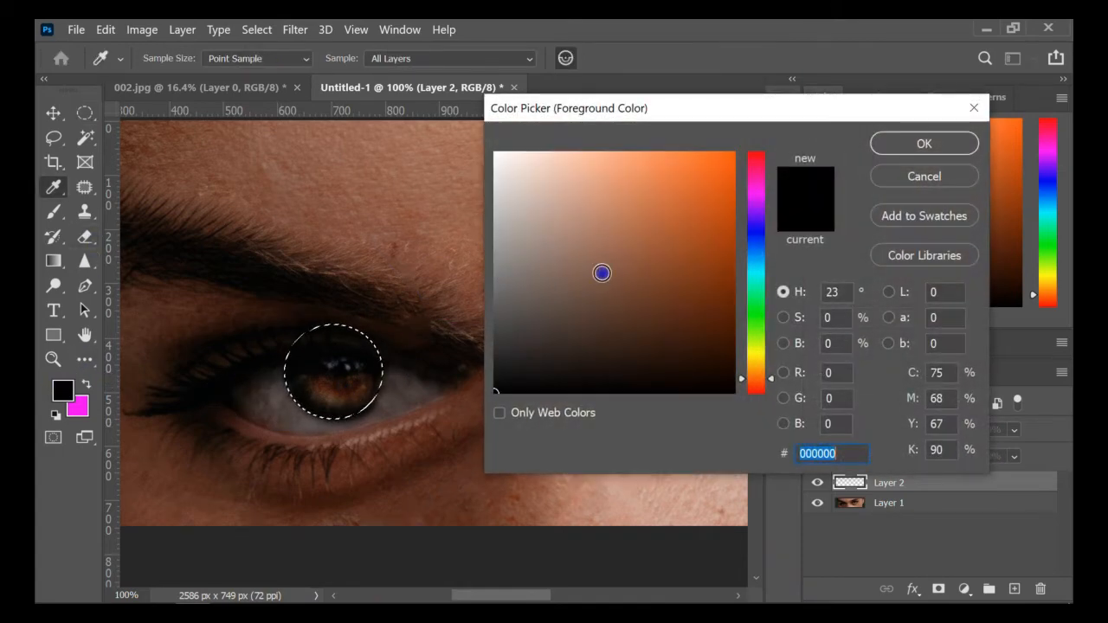
click(495, 153)
click(905, 138)
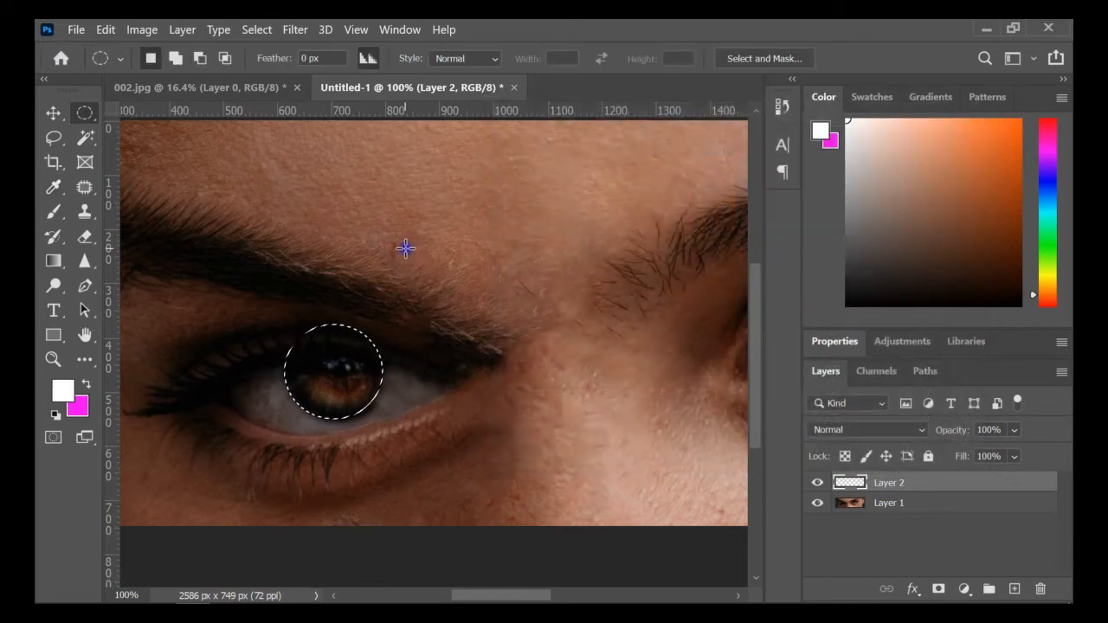
key(alt+BackSpace)
key(ctrl+d)
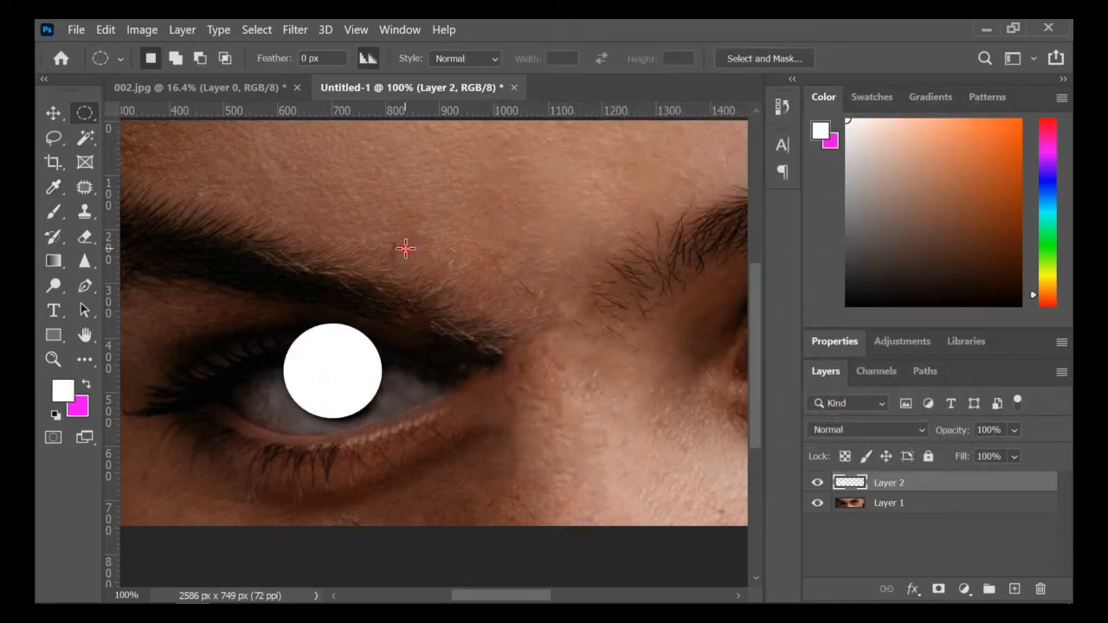
- Apply a Gaussian Blur with a 15 px radius to the white circle over the iris
click(299, 29)
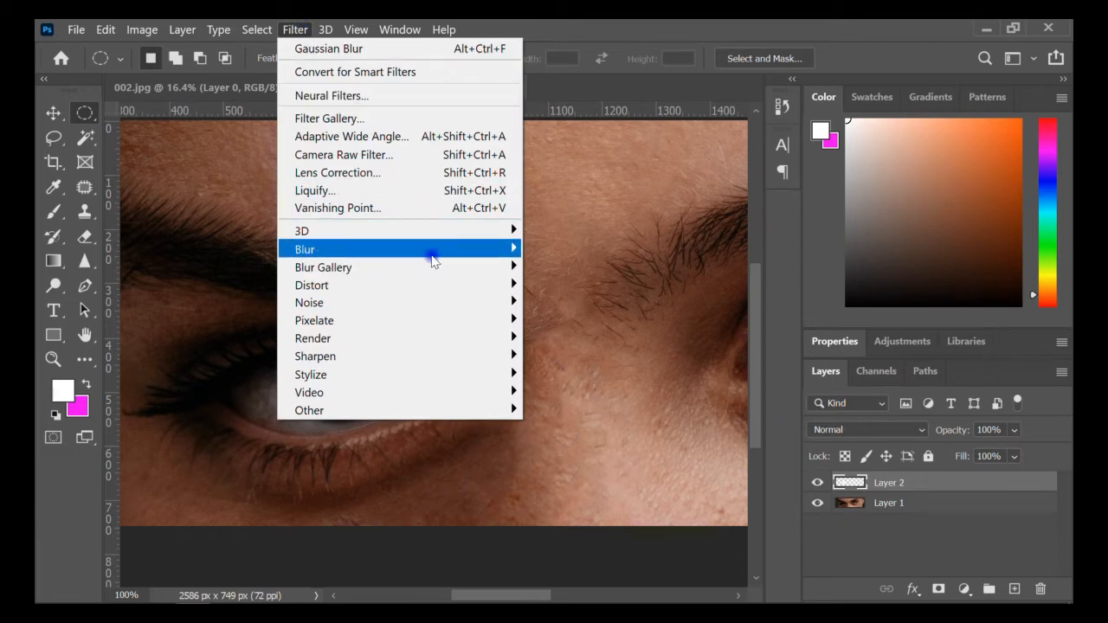
mouse_move(433, 260)
click(589, 321)
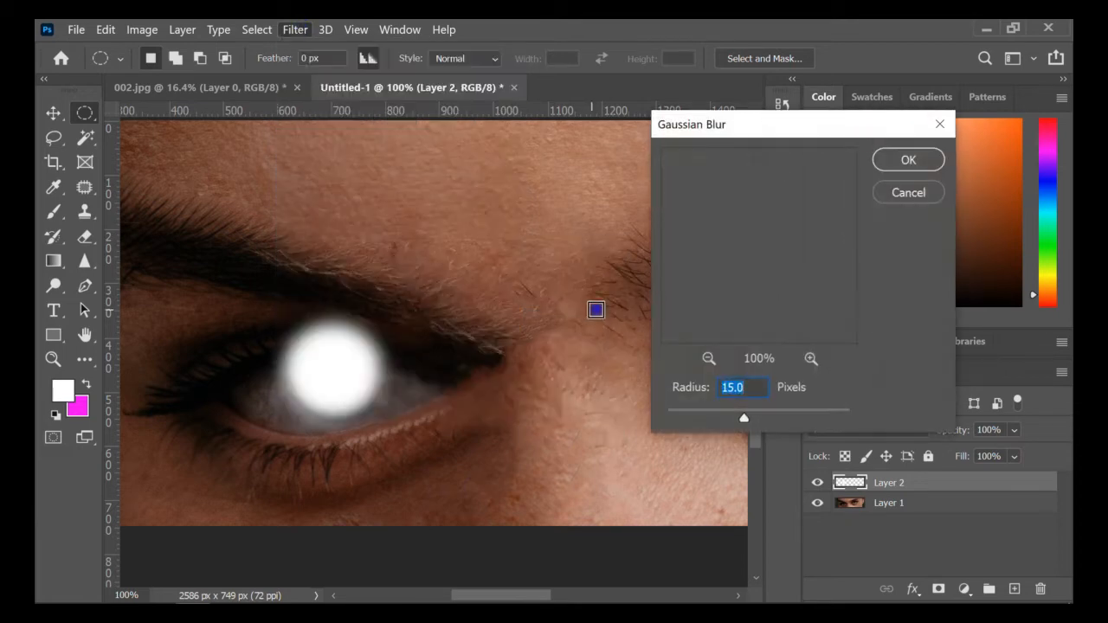
click(904, 162)
key(m)
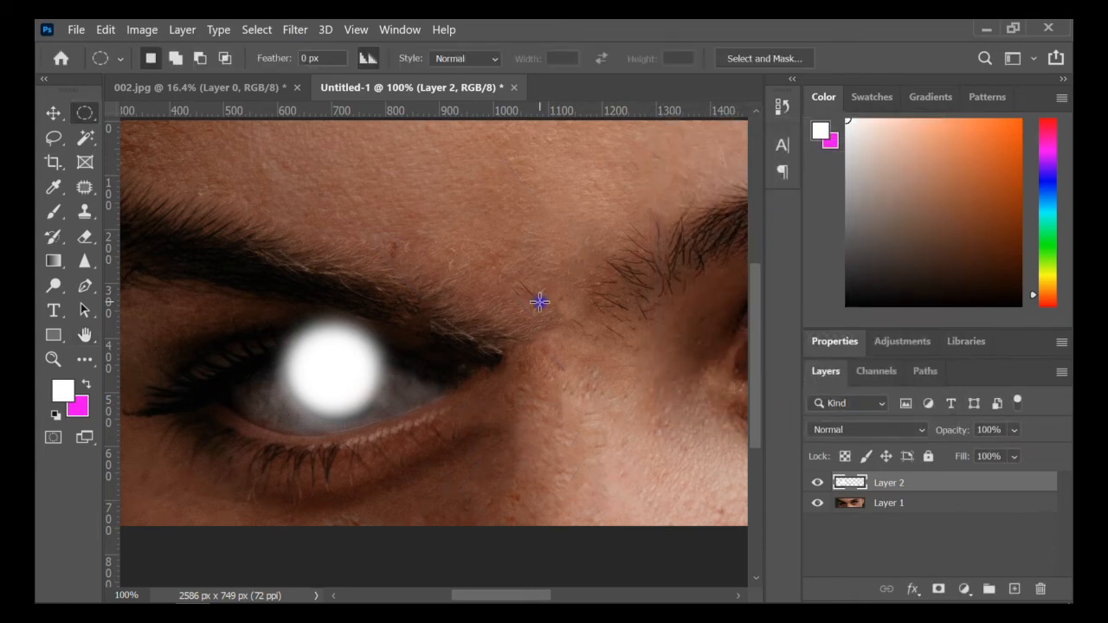
- Add a new empty layer and draw a circular selection about 200 px wide over the right eye's iris
drag(542, 301, 315, 329)
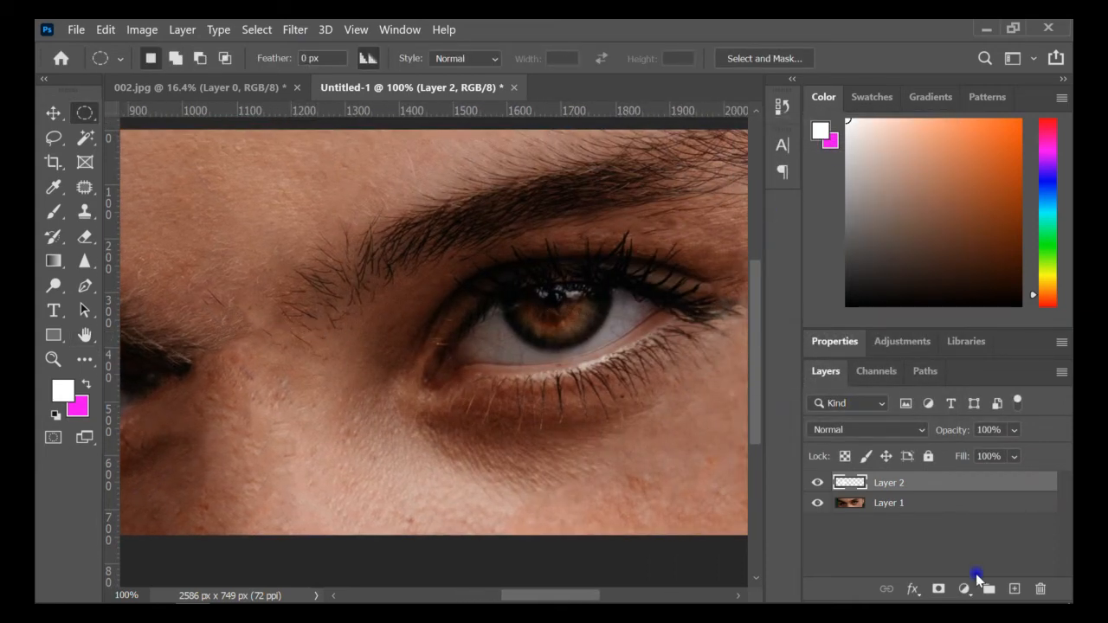
click(1016, 590)
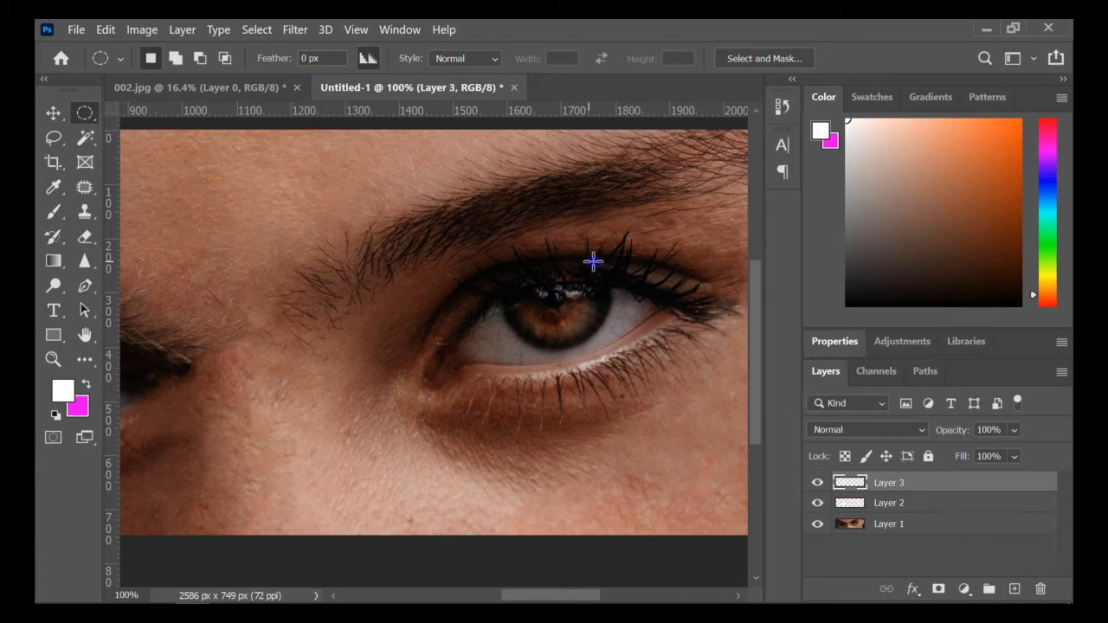
drag(620, 251, 511, 352)
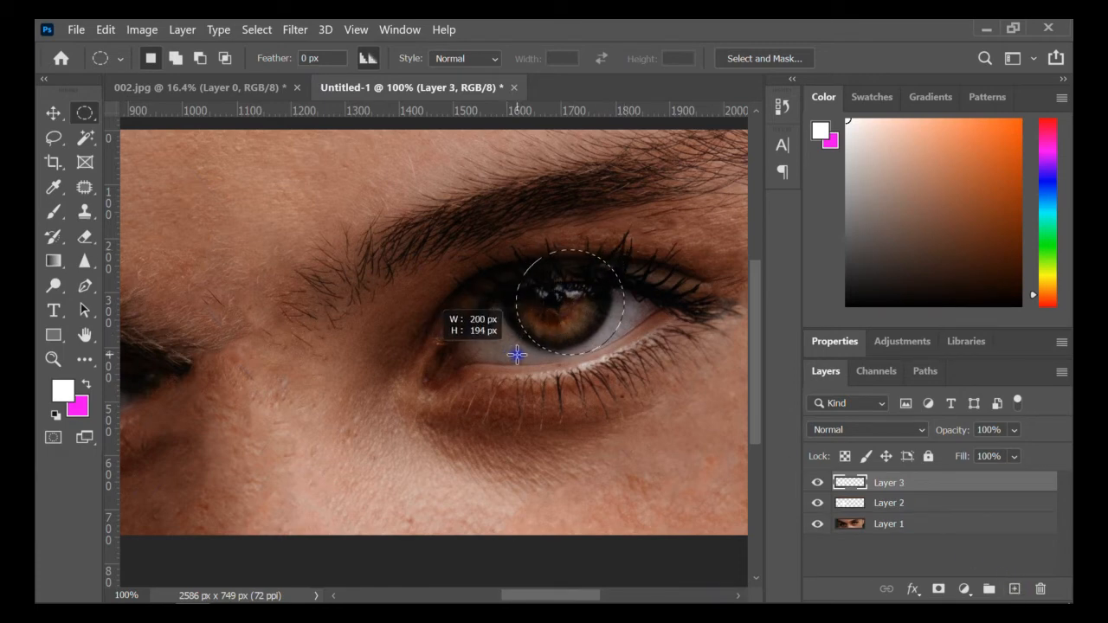
drag(542, 318, 552, 312)
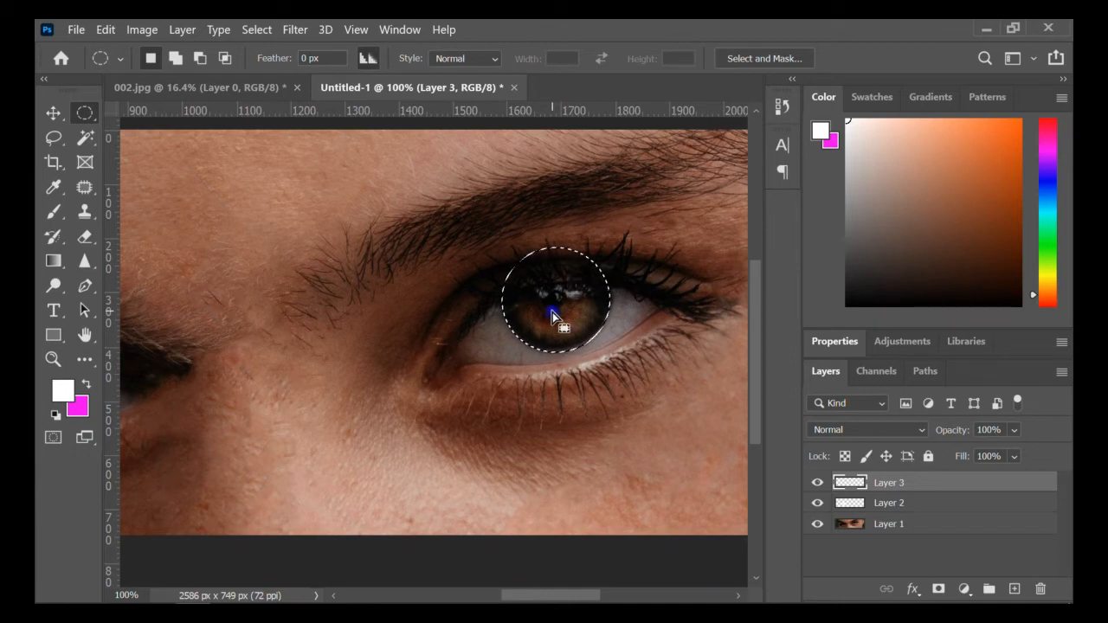
- Fill the circular selection with white, deselect it, and reapply the last Gaussian Blur
key(alt+BackSpace)
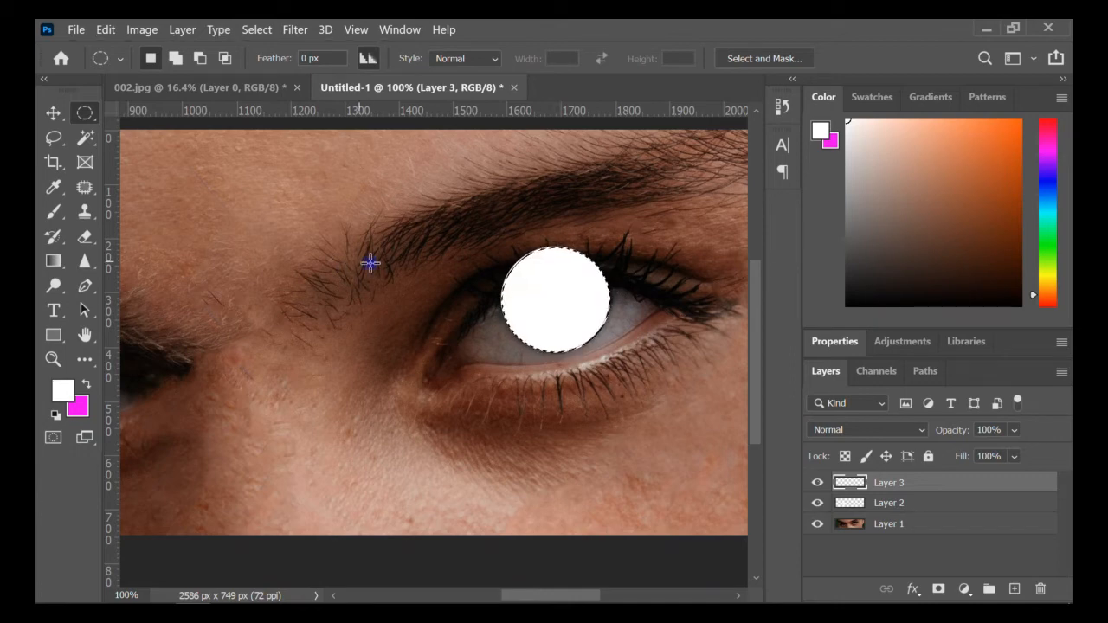
key(ctrl+d)
click(295, 29)
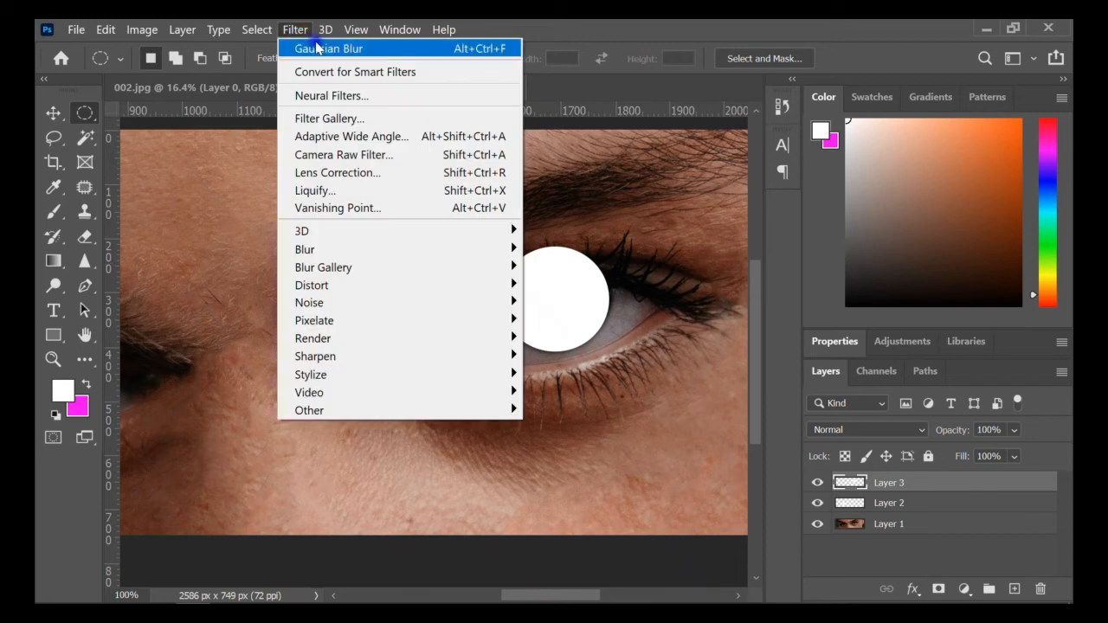
click(317, 48)
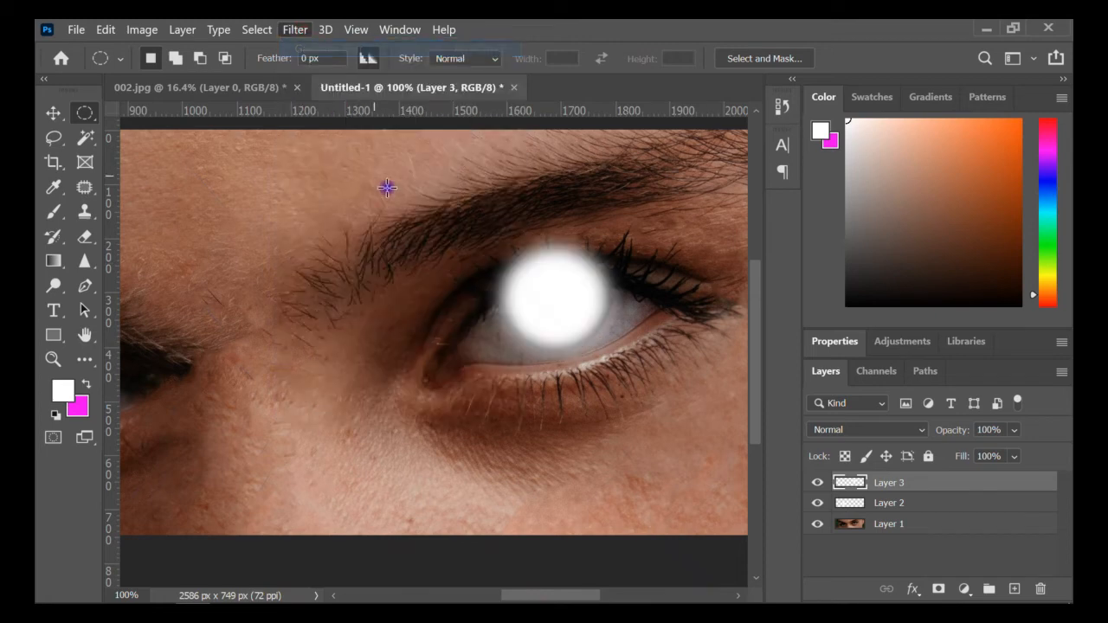
- Merge Layer 2 and Layer 3, the two blurred white circles, into a single layer
click(52, 359)
click(401, 65)
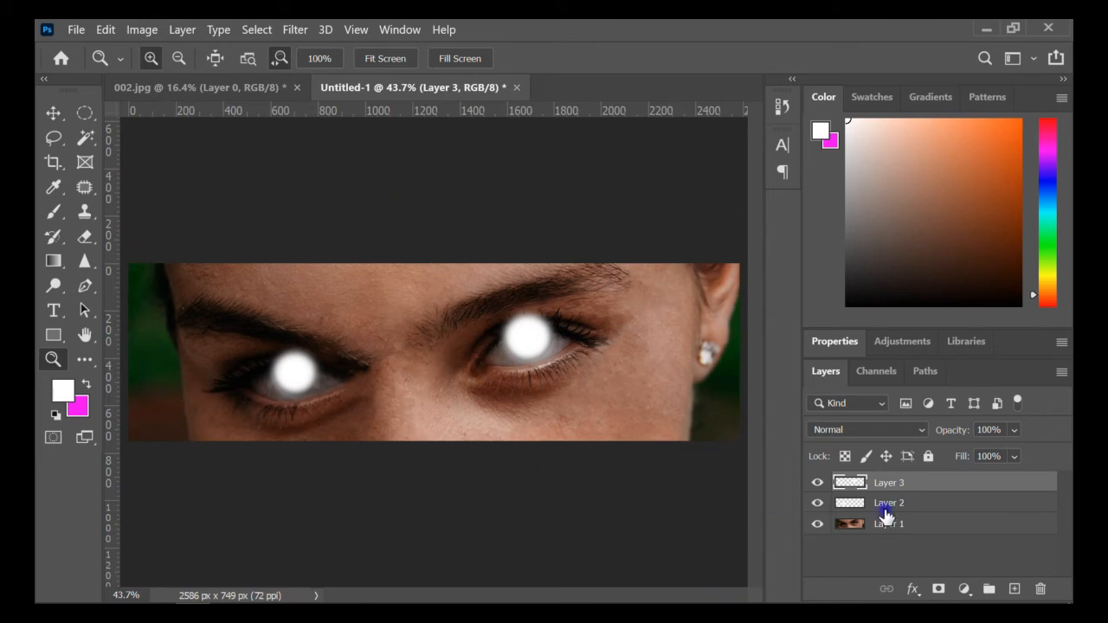
shift+click(883, 505)
right_click(884, 510)
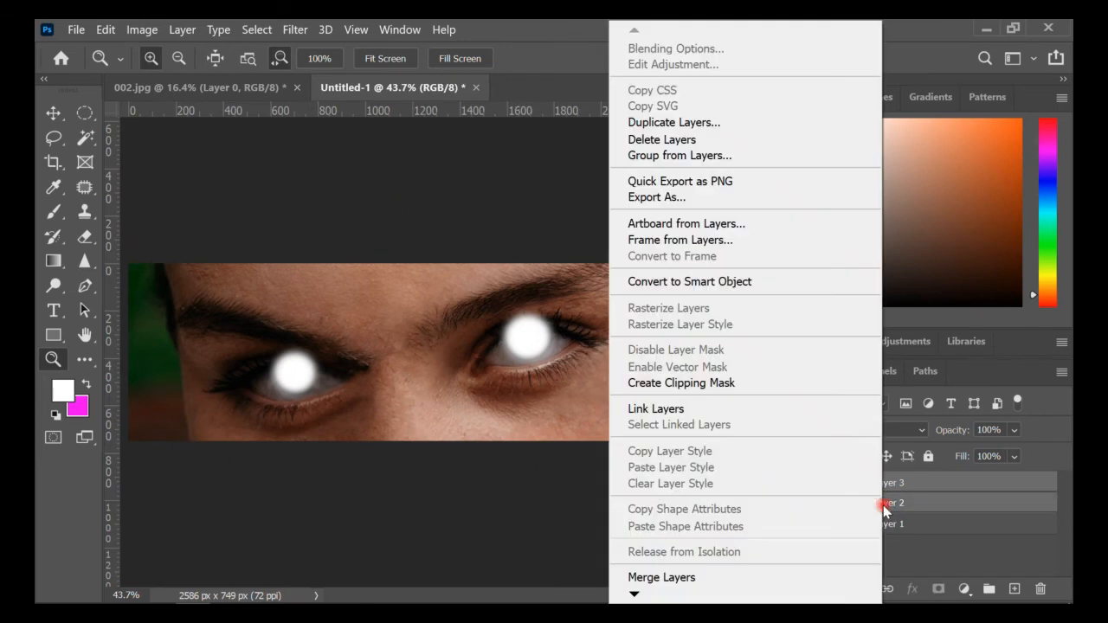
click(700, 577)
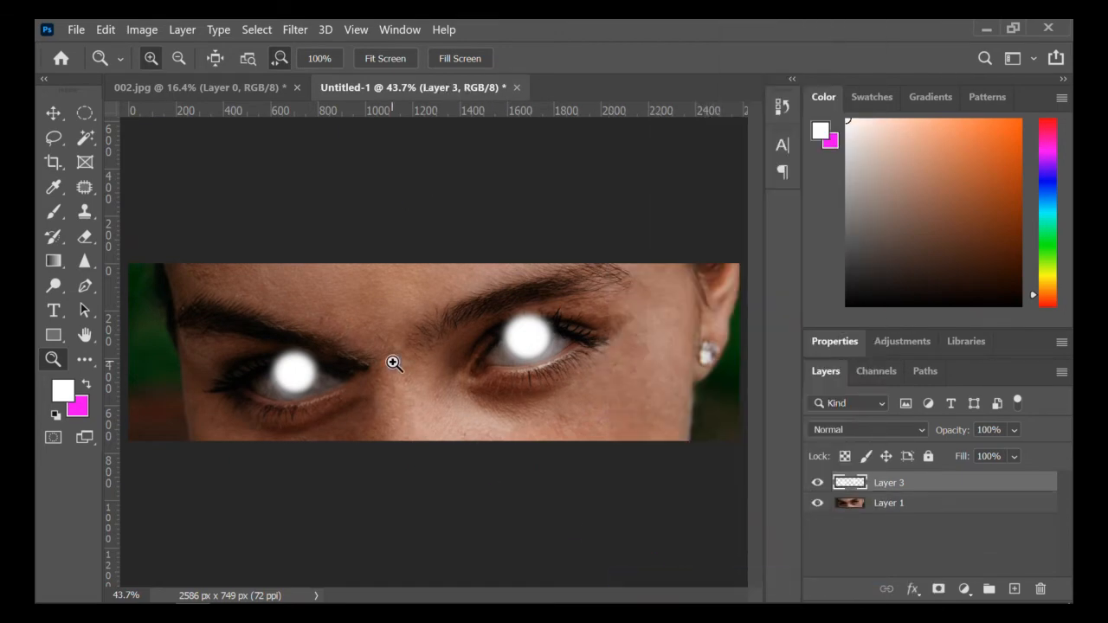
- Erase the left eye's white circle where it overlaps the upper eyelid and the pupil, using the 80 px soft Eraser
click(320, 361)
click(300, 374)
click(297, 375)
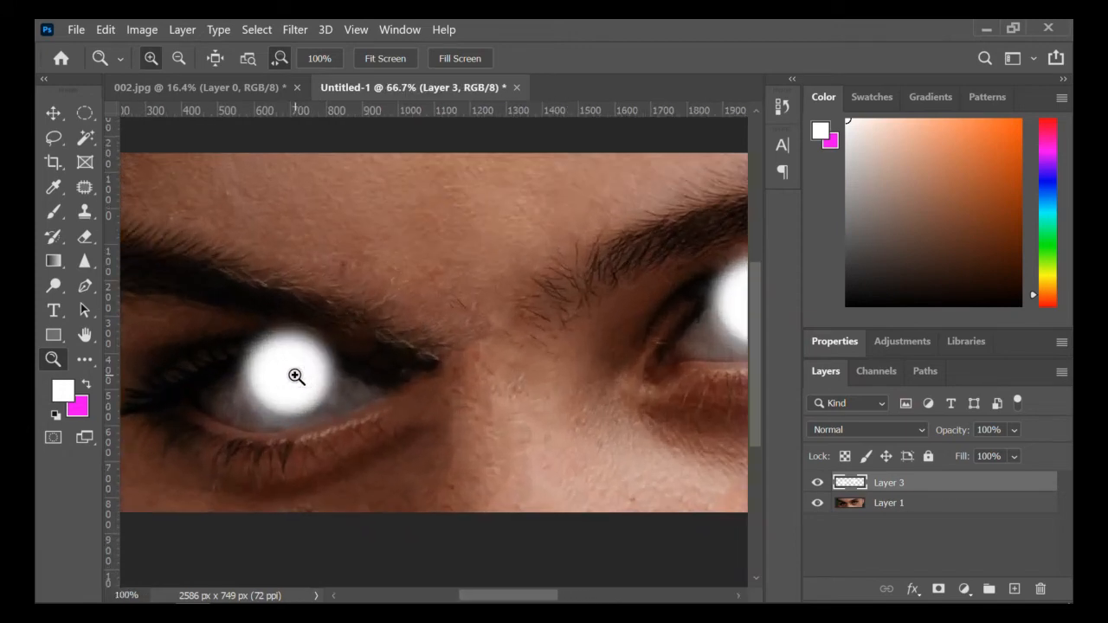
click(83, 237)
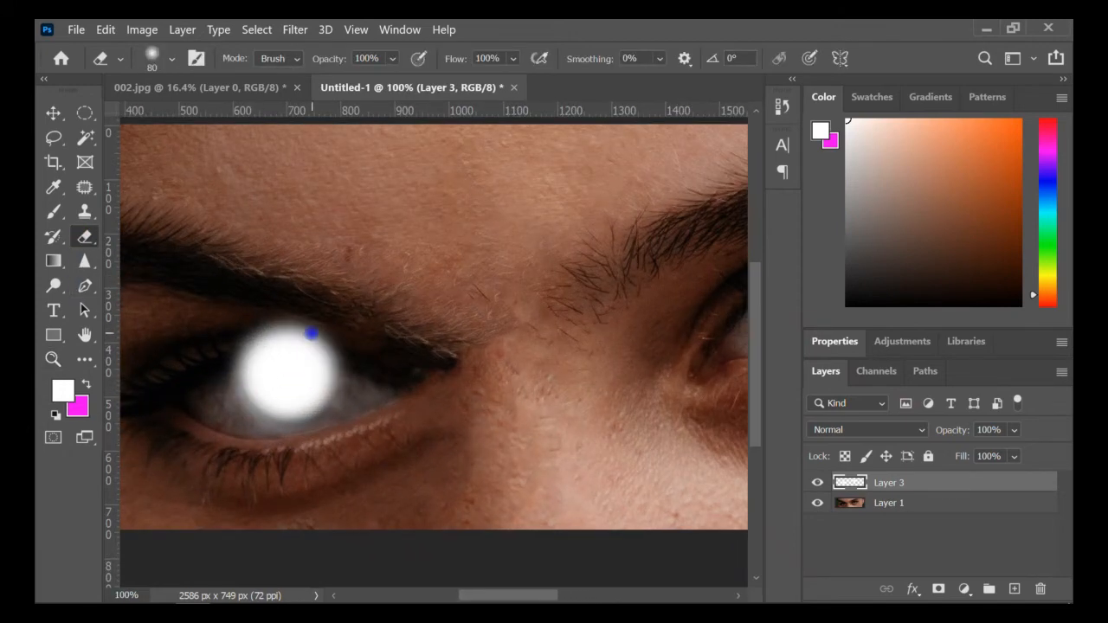
mouse_move(356, 343)
mouse_down()
mouse_move(208, 337)
mouse_move(360, 334)
mouse_move(248, 319)
mouse_up()
drag(286, 376, 286, 372)
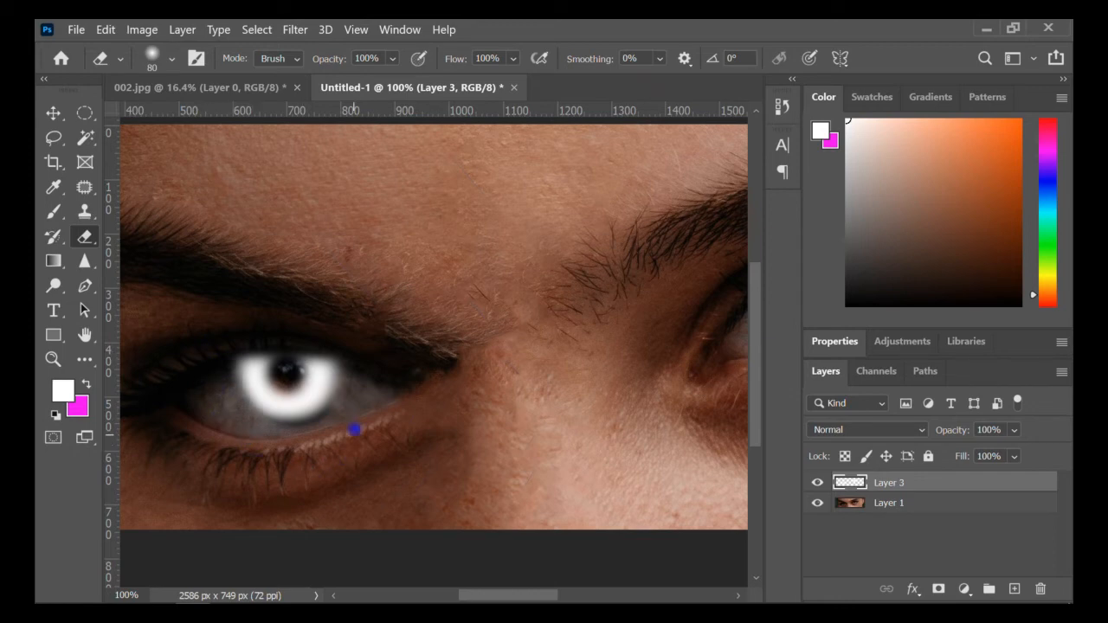
- Set the eraser size to 78 px and erase the right eye's white circle over the upper eyelid and pupil
right_click(379, 426)
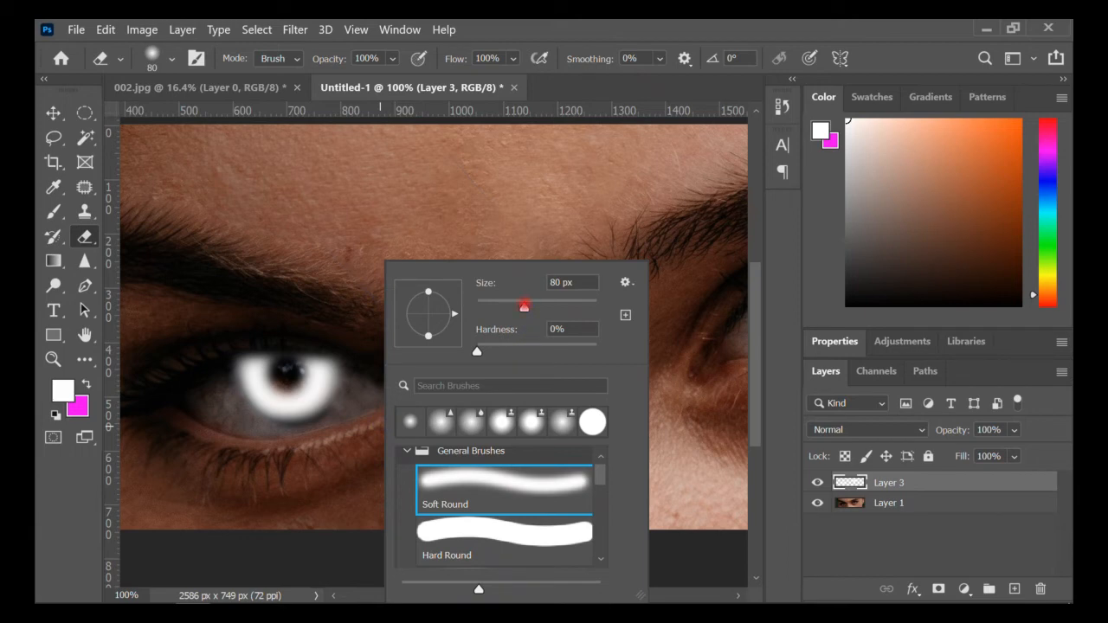
drag(524, 307, 522, 306)
key(Return)
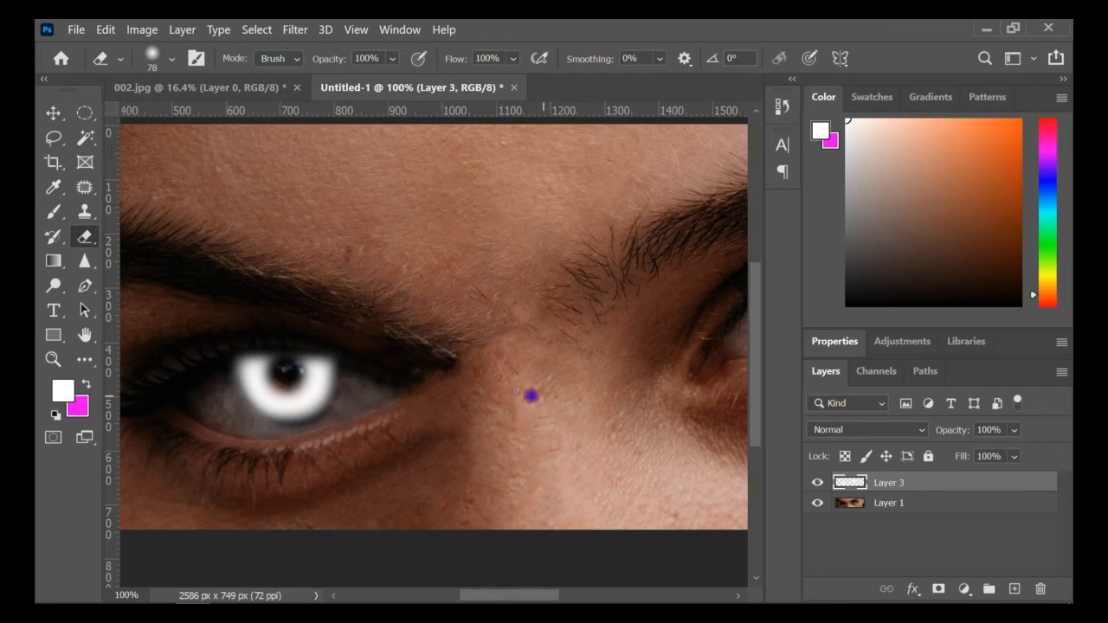
drag(529, 393, 281, 395)
mouse_move(589, 244)
mouse_down()
mouse_move(490, 256)
mouse_move(561, 246)
mouse_move(630, 255)
mouse_move(535, 259)
mouse_move(470, 281)
mouse_move(544, 254)
mouse_move(648, 252)
mouse_up()
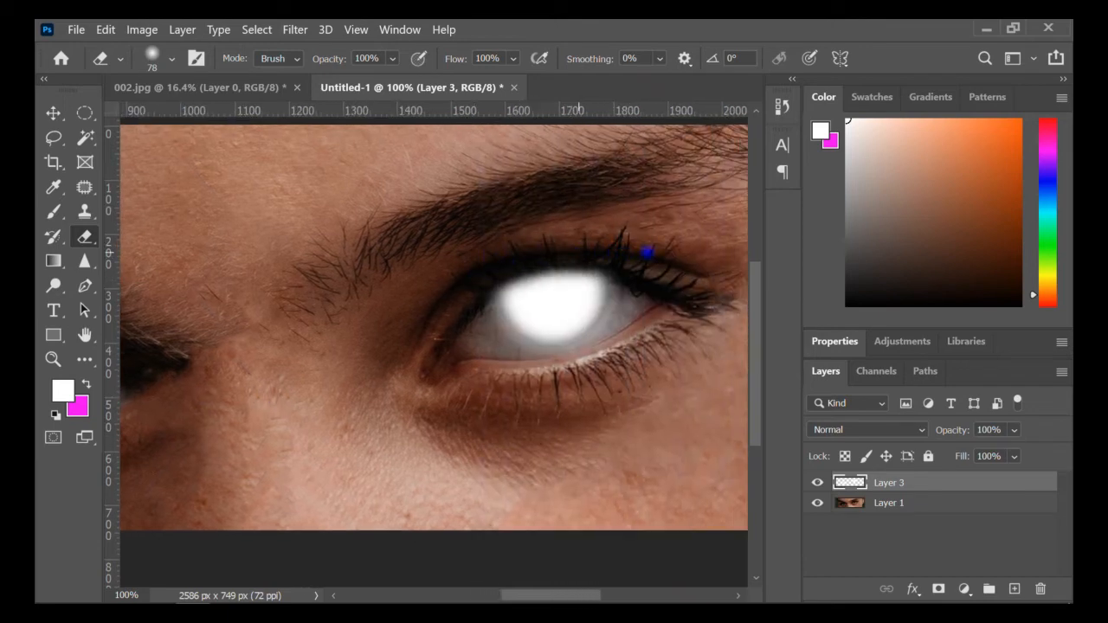
drag(578, 296, 552, 296)
click(552, 296)
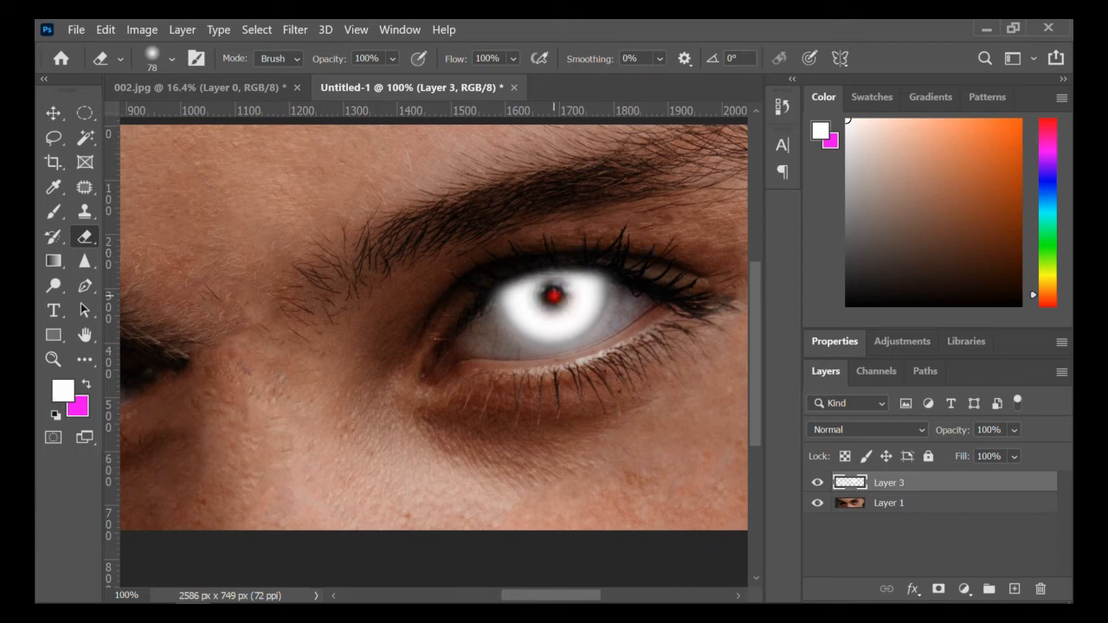
click(552, 296)
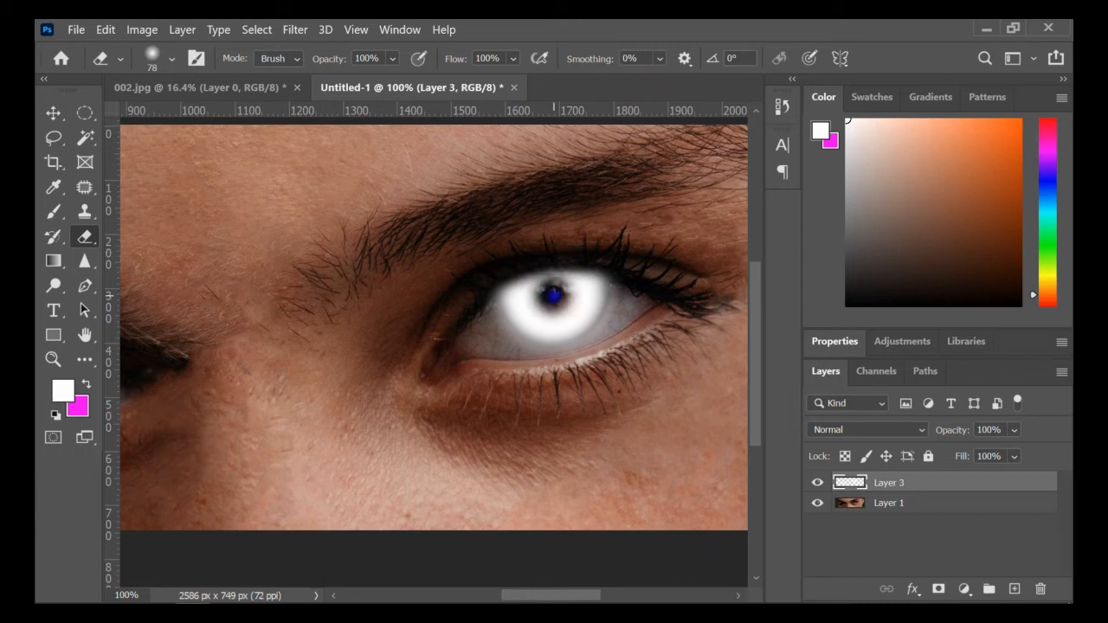
click(552, 296)
- Trim the outer edges of the white rings with the soft eraser so they stay within the irises
mouse_move(643, 299)
mouse_down()
mouse_move(601, 351)
mouse_move(549, 370)
mouse_move(497, 341)
mouse_move(463, 292)
mouse_up()
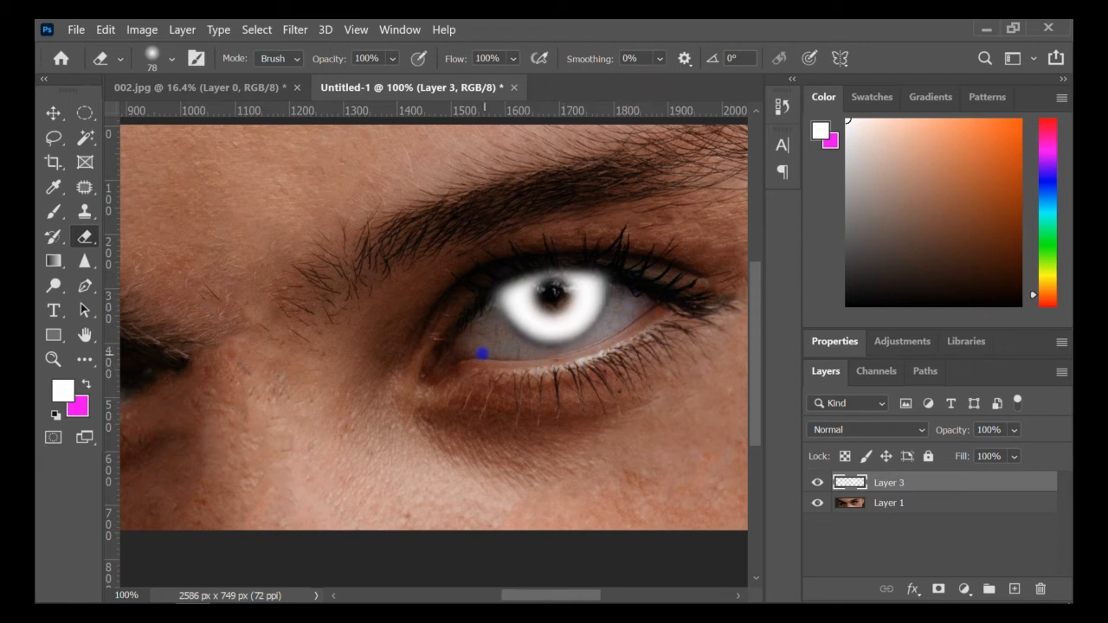
mouse_move(470, 293)
mouse_down()
mouse_move(494, 337)
mouse_move(487, 286)
mouse_up()
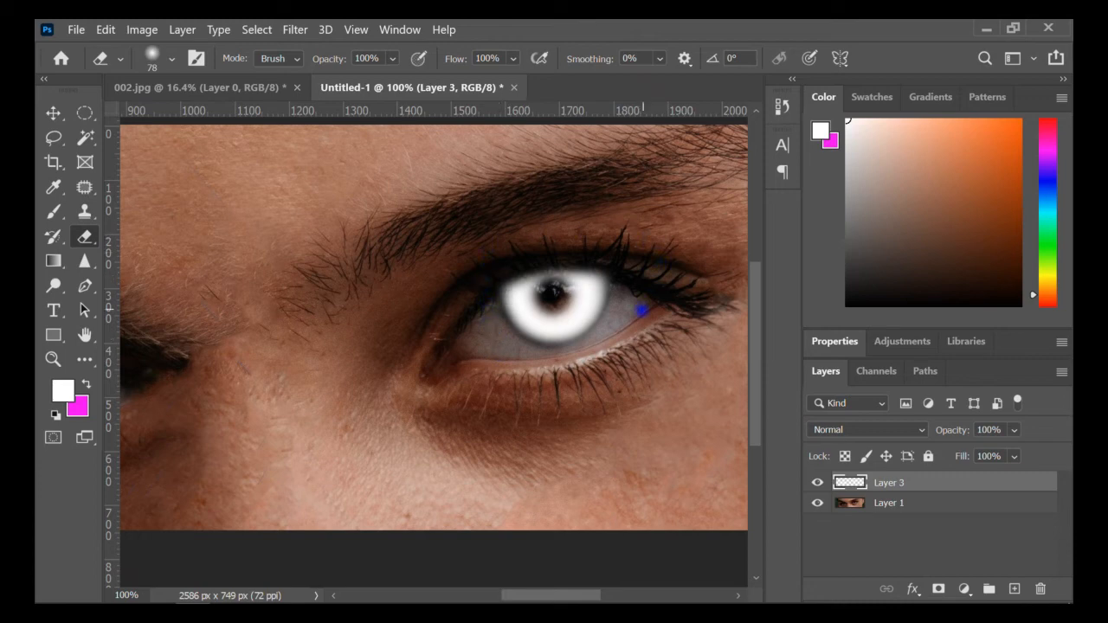
drag(383, 347, 657, 313)
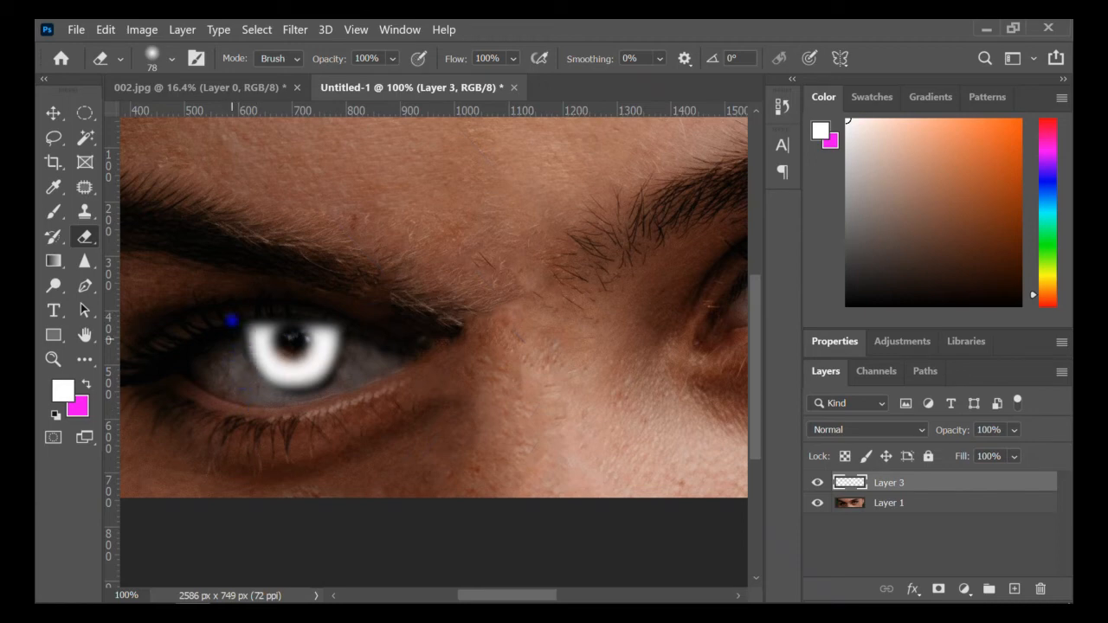
- Set the blend mode of the merged white ring layer to Overlay
click(53, 358)
click(405, 63)
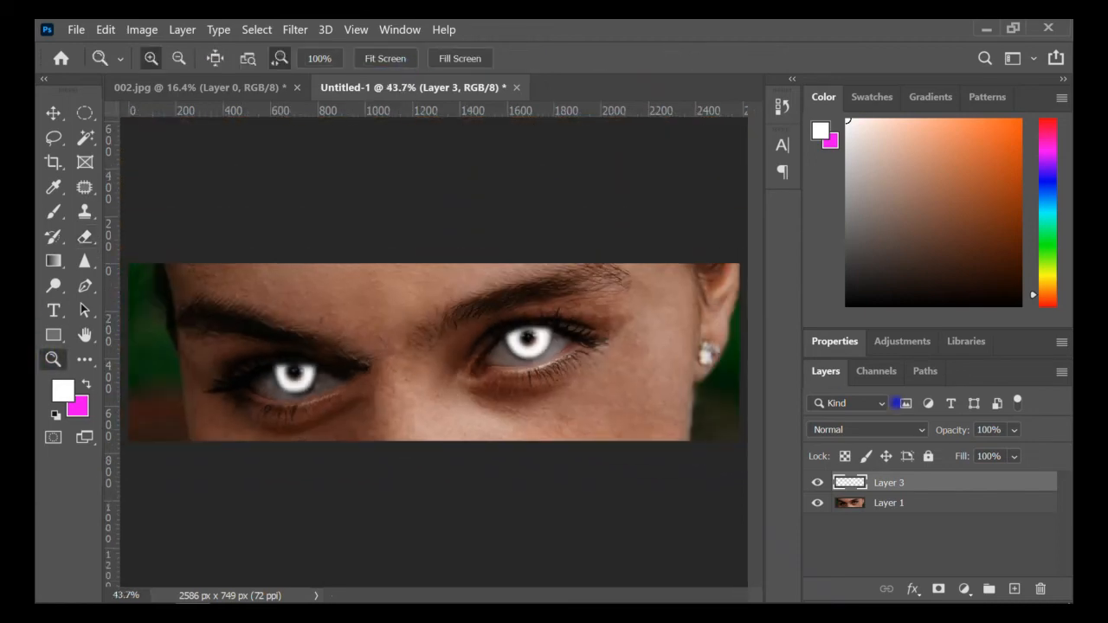
click(914, 431)
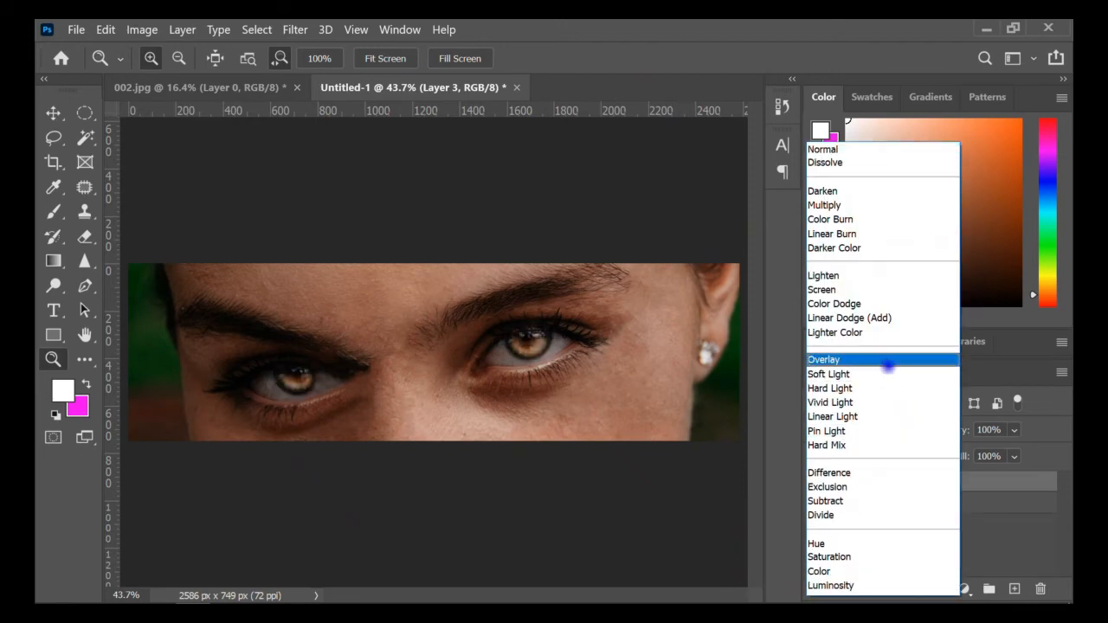
click(887, 362)
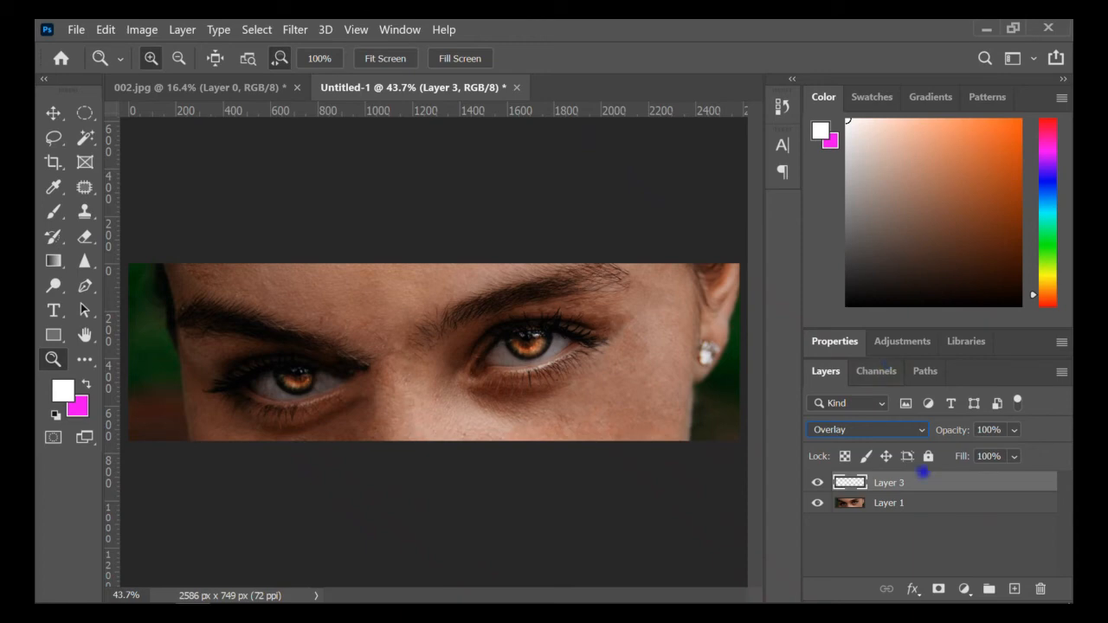
- Add a Hue/Saturation adjustment layer with Colorize enabled, Saturation 100 and Lightness -47
click(964, 588)
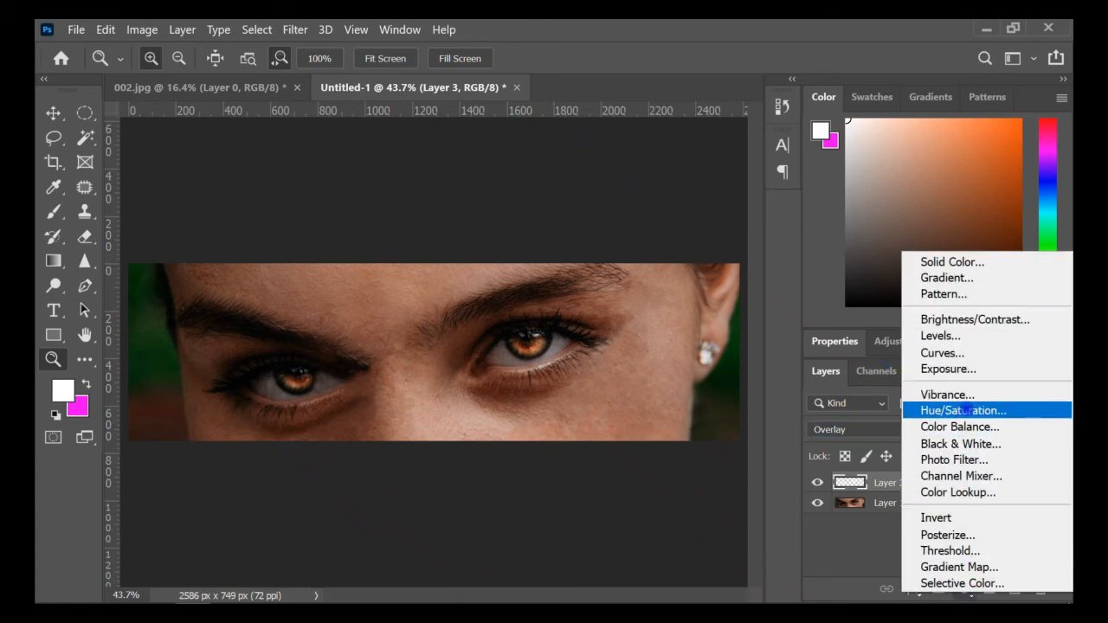
click(963, 411)
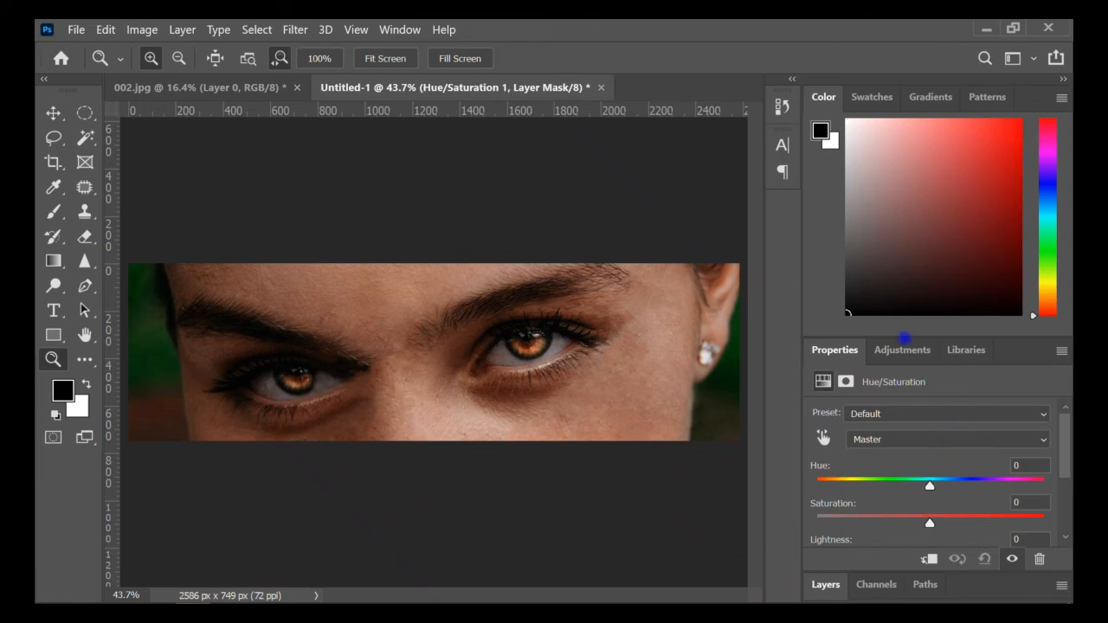
drag(904, 337, 908, 216)
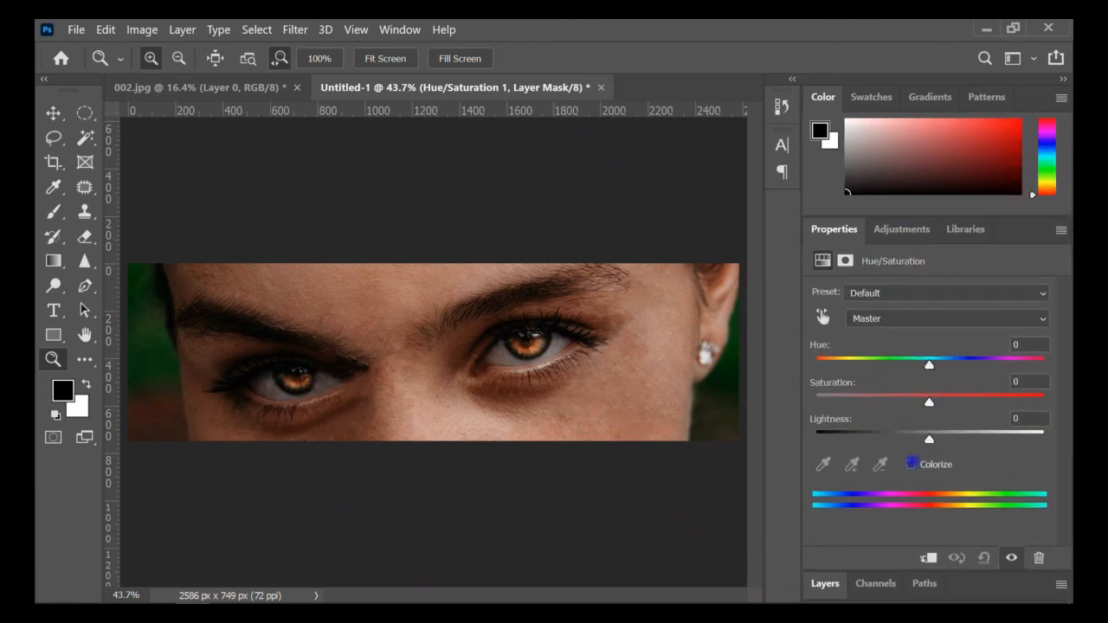
click(910, 464)
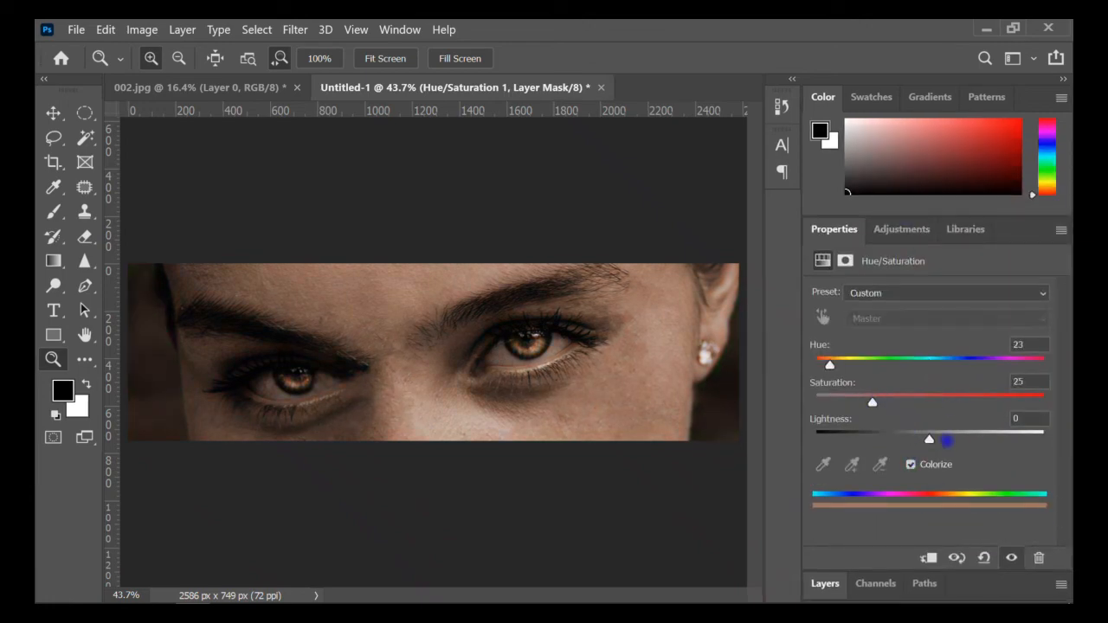
drag(929, 439, 876, 440)
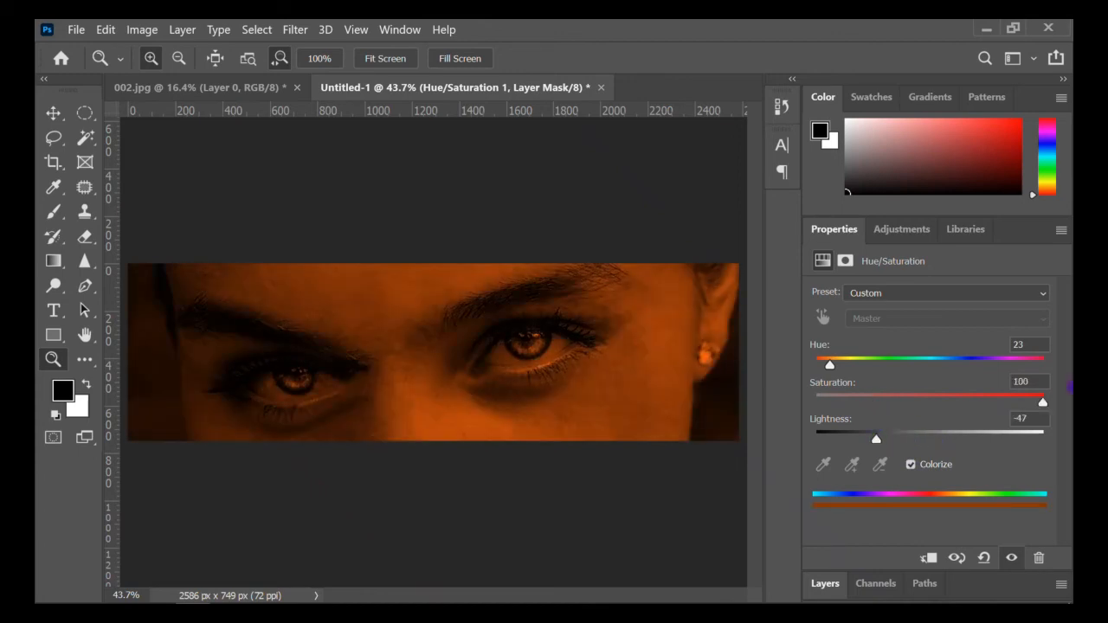
- Clip the Hue/Saturation adjustment to Layer 3 so it affects only the irises
click(823, 584)
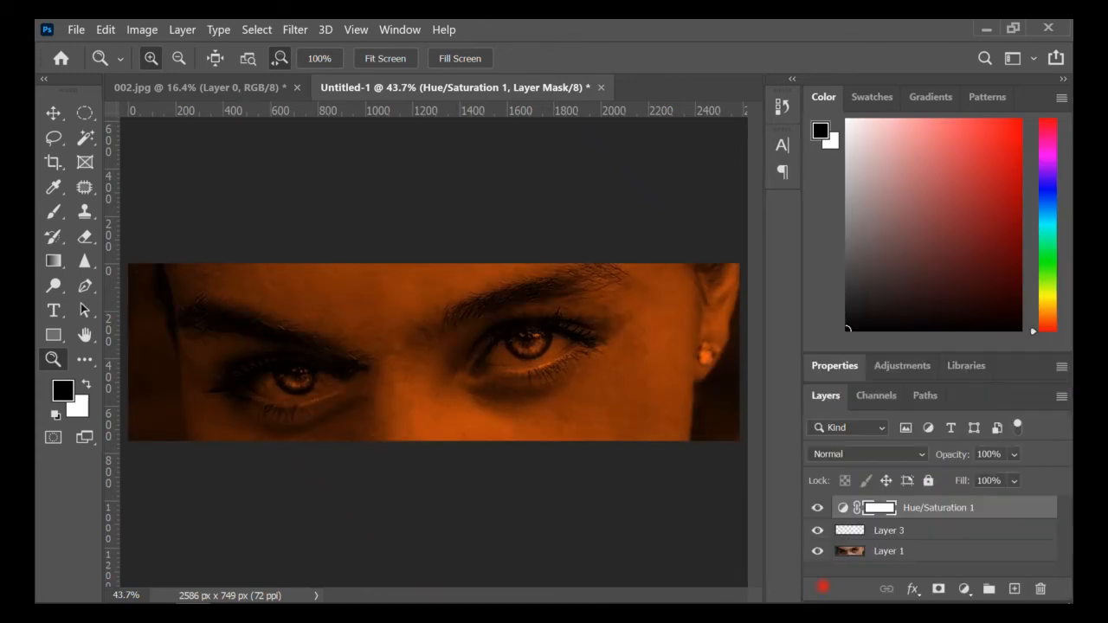
key(alt)
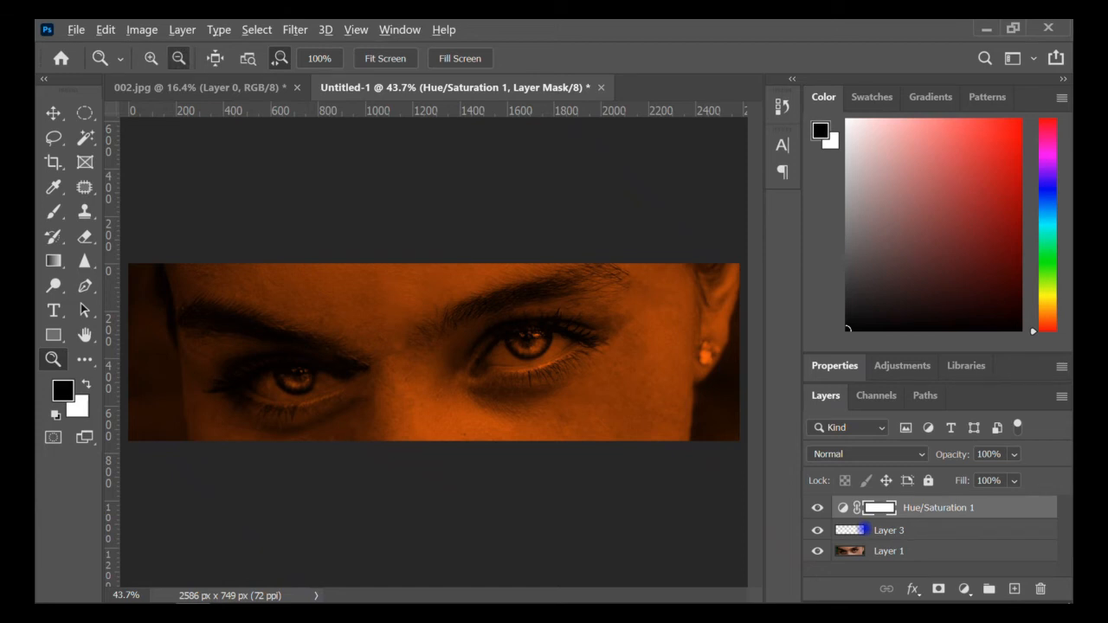
alt+click(858, 520)
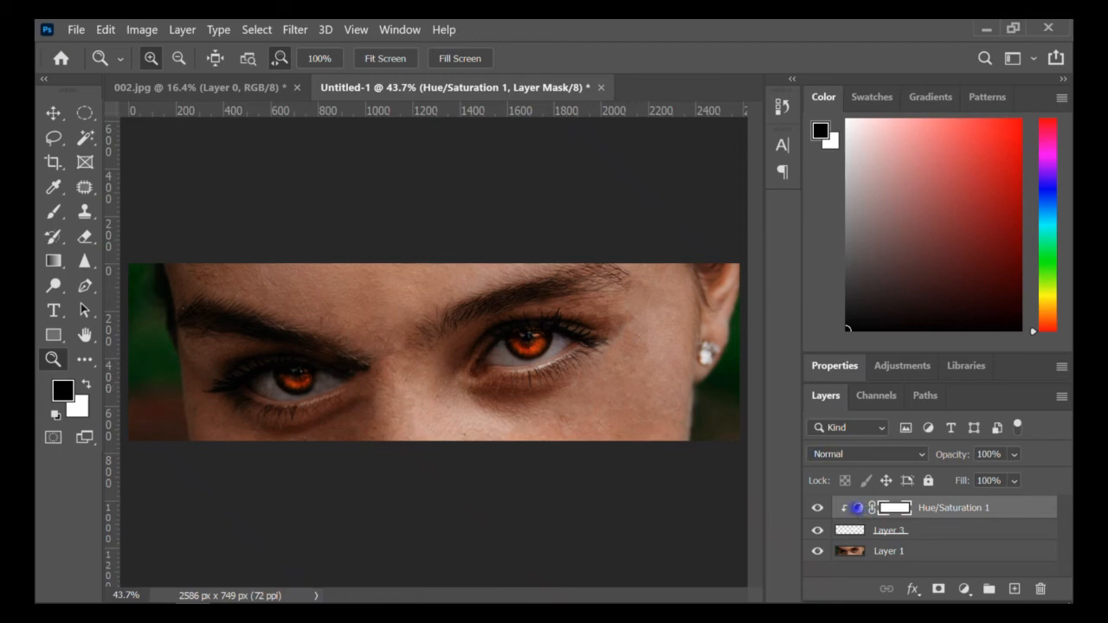
- Reopen the Hue/Saturation adjustment's settings and set Hue to 113 and Lightness to -24
click(857, 507)
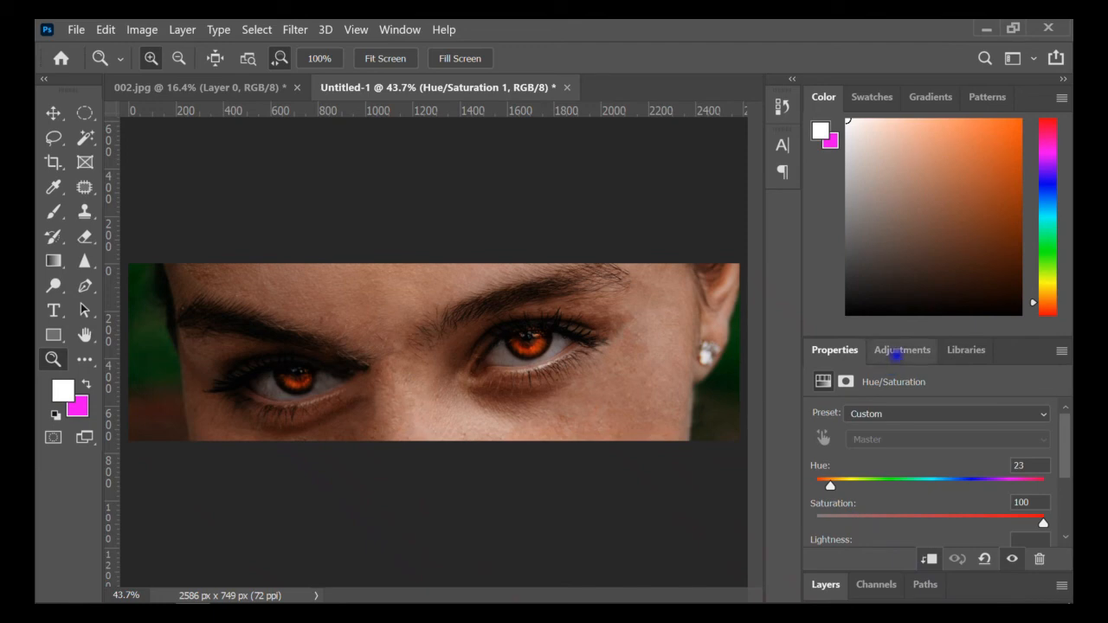
drag(896, 336, 902, 201)
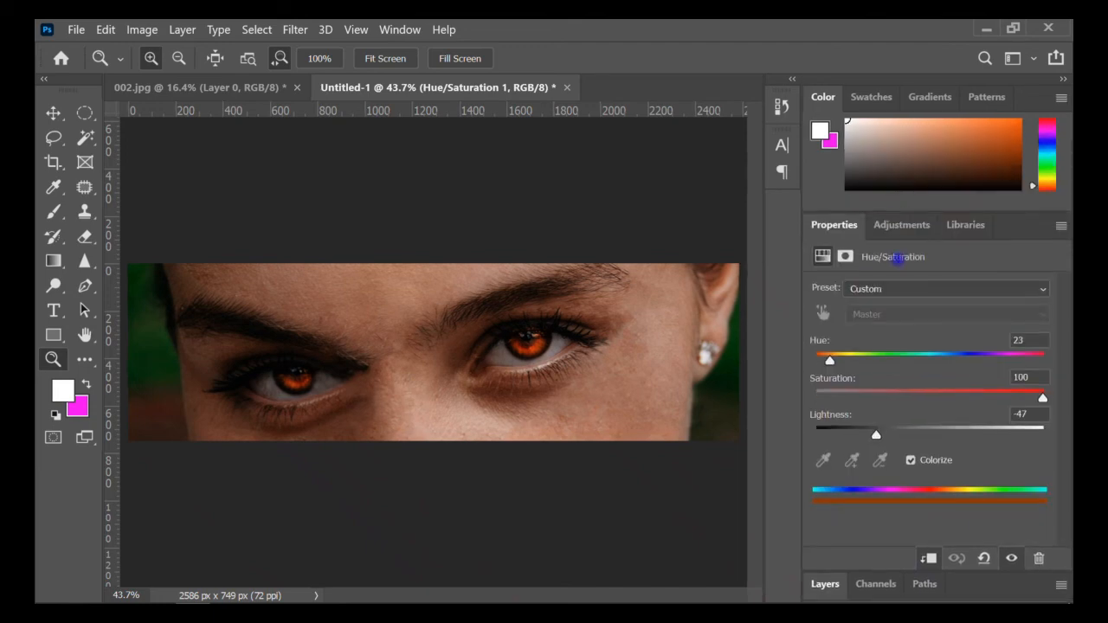
key(ctrl+plus)
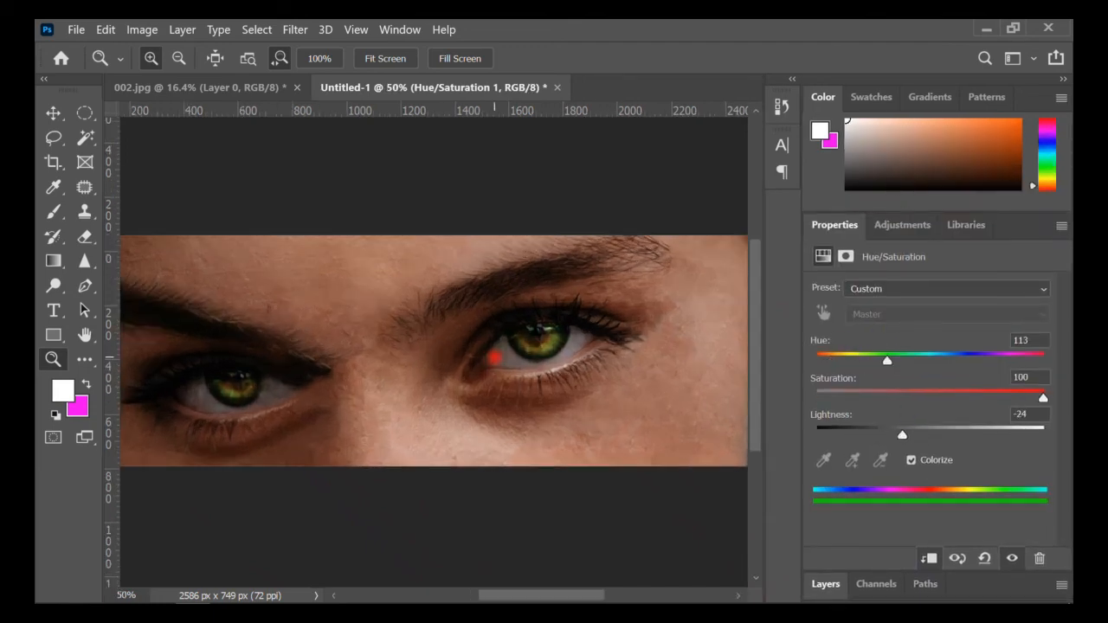
- Adjust the Hue/Saturation settings of the iris recoloring to Hue 155, Saturation 66 and Lightness -32
key(ctrl+plus)
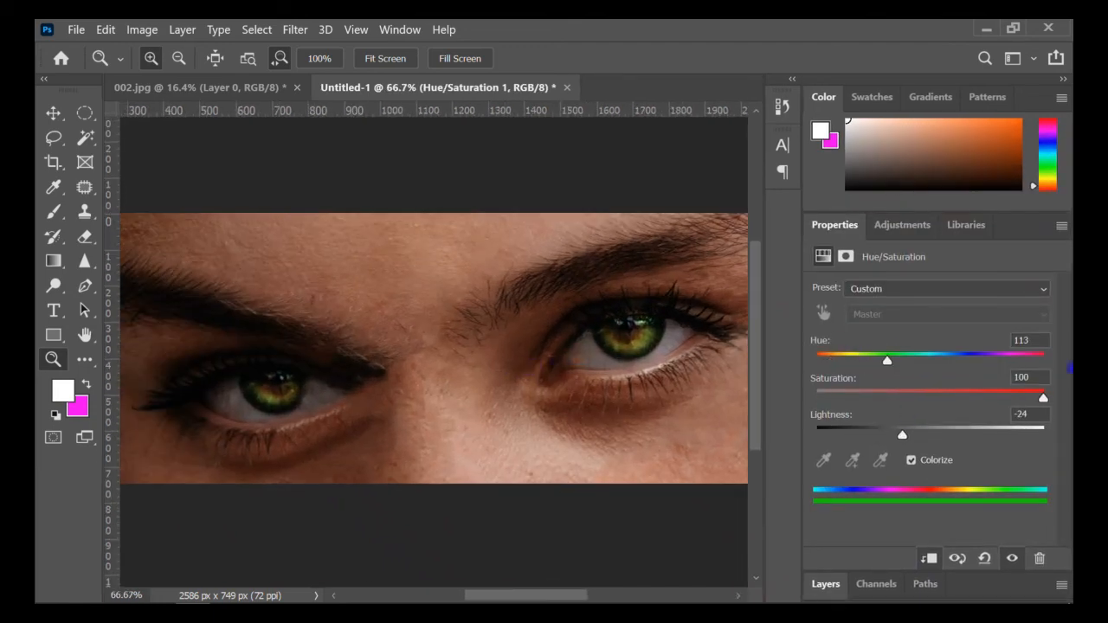
mouse_move(886, 361)
mouse_down()
mouse_move(833, 361)
mouse_move(941, 361)
mouse_move(895, 361)
mouse_up()
drag(902, 433, 887, 435)
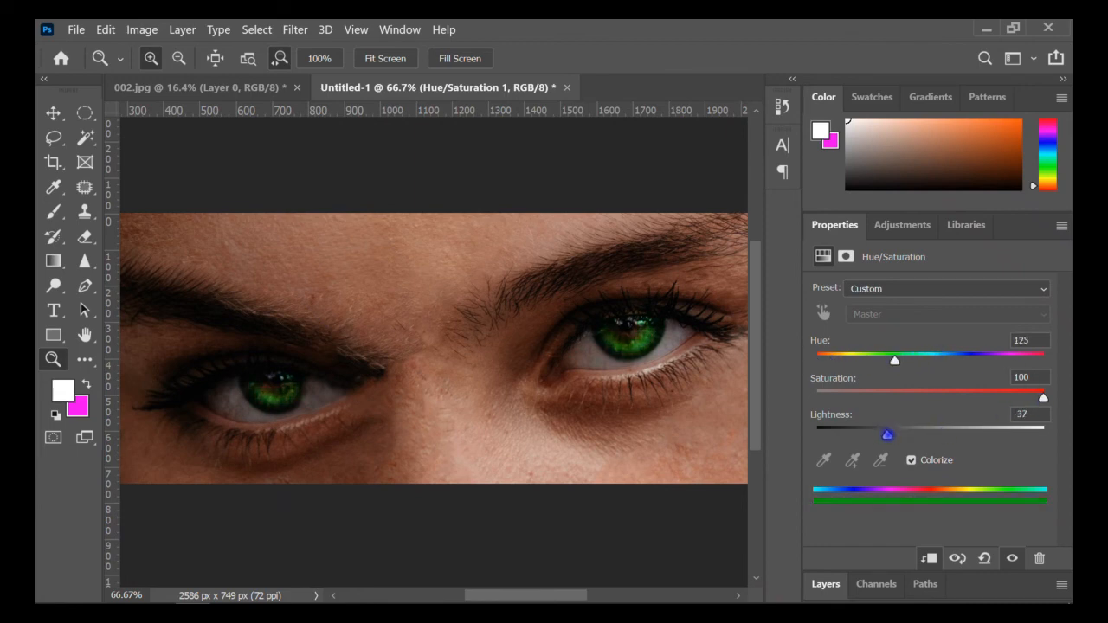
drag(1043, 396, 948, 396)
mouse_move(895, 359)
mouse_down()
mouse_move(940, 359)
mouse_move(913, 360)
mouse_up()
mouse_move(948, 398)
mouse_down()
mouse_move(981, 397)
mouse_move(967, 397)
mouse_up()
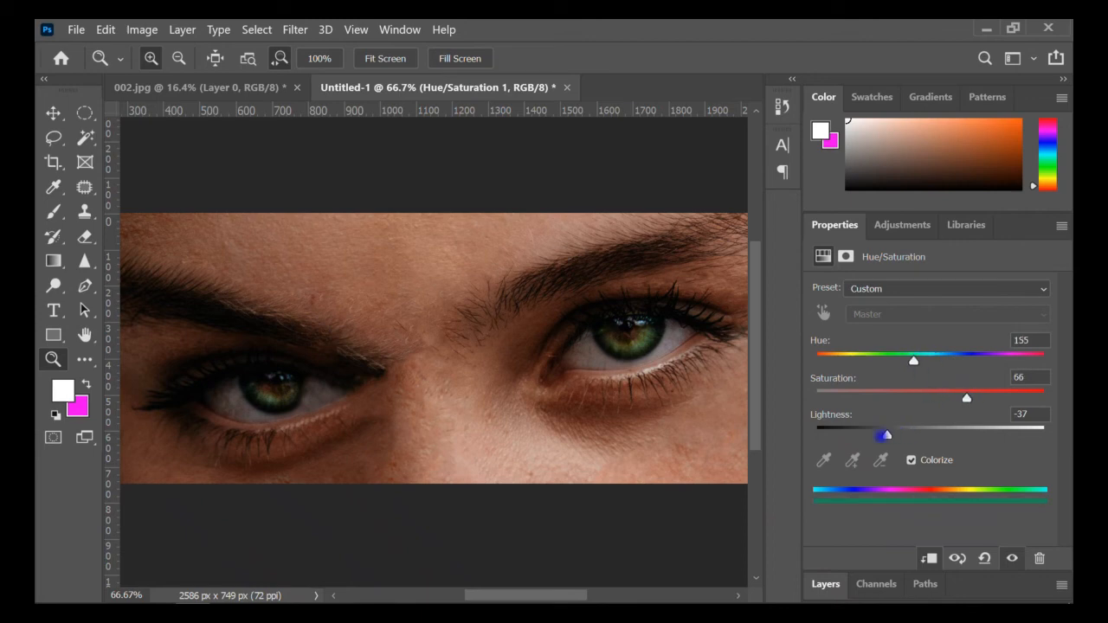
mouse_move(887, 434)
mouse_down()
mouse_move(911, 435)
mouse_move(891, 435)
mouse_up()
click(387, 62)
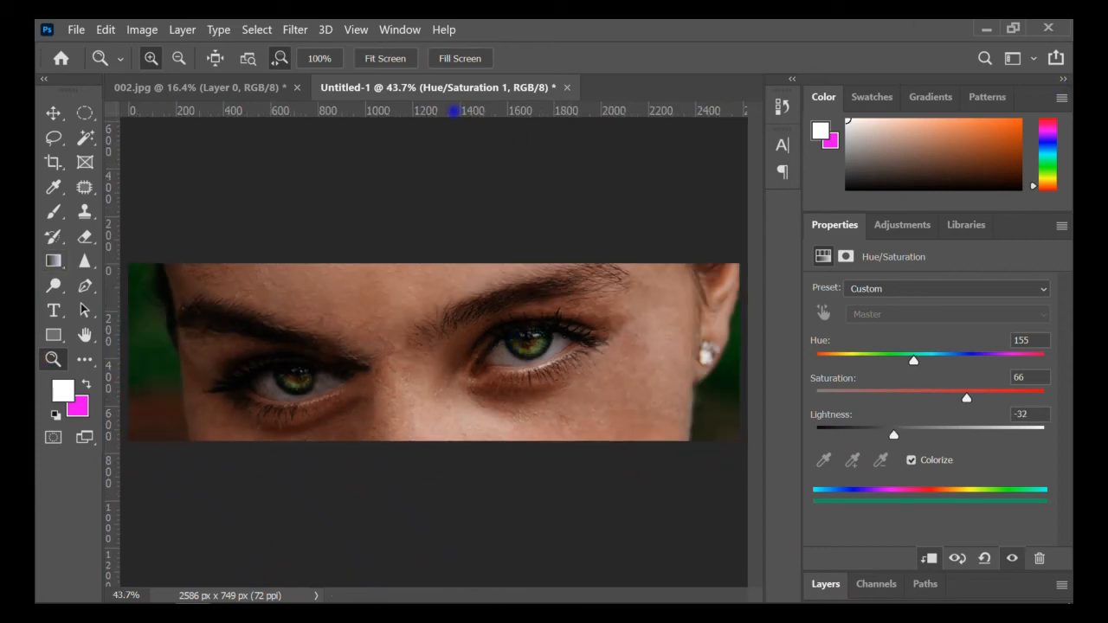
- Flatten the eye strip document into a single background layer
key(ctrl+a)
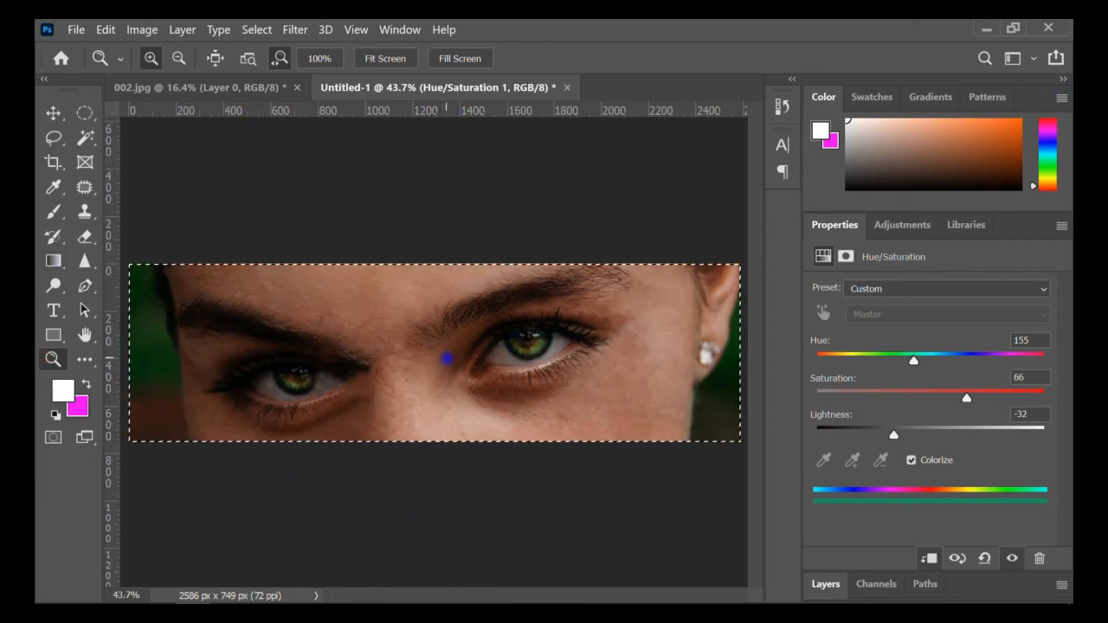
click(824, 584)
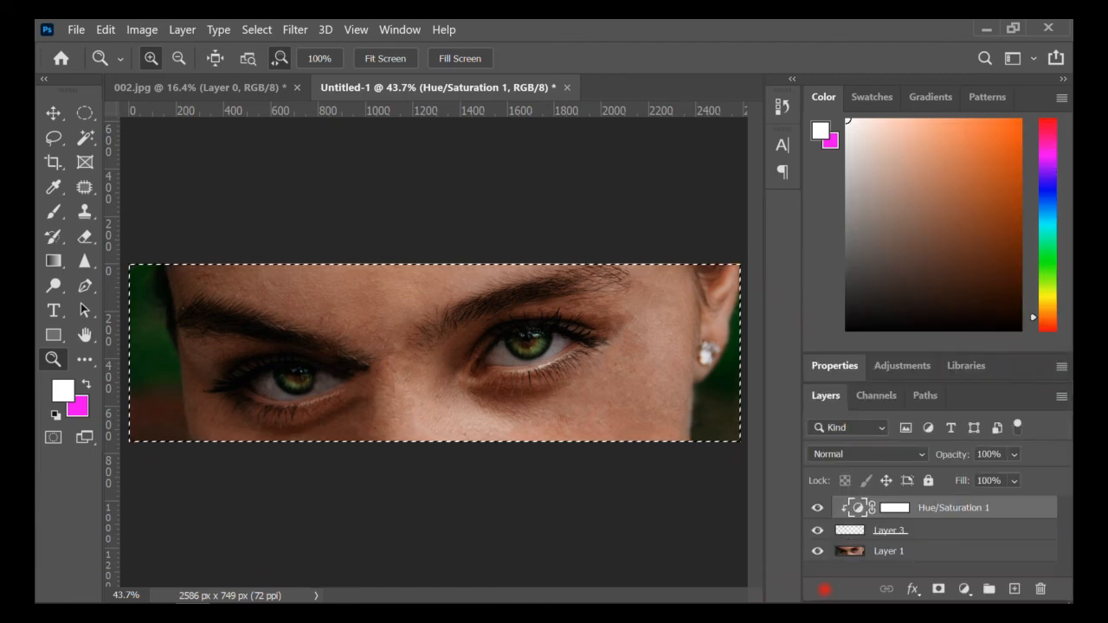
key(m)
click(182, 29)
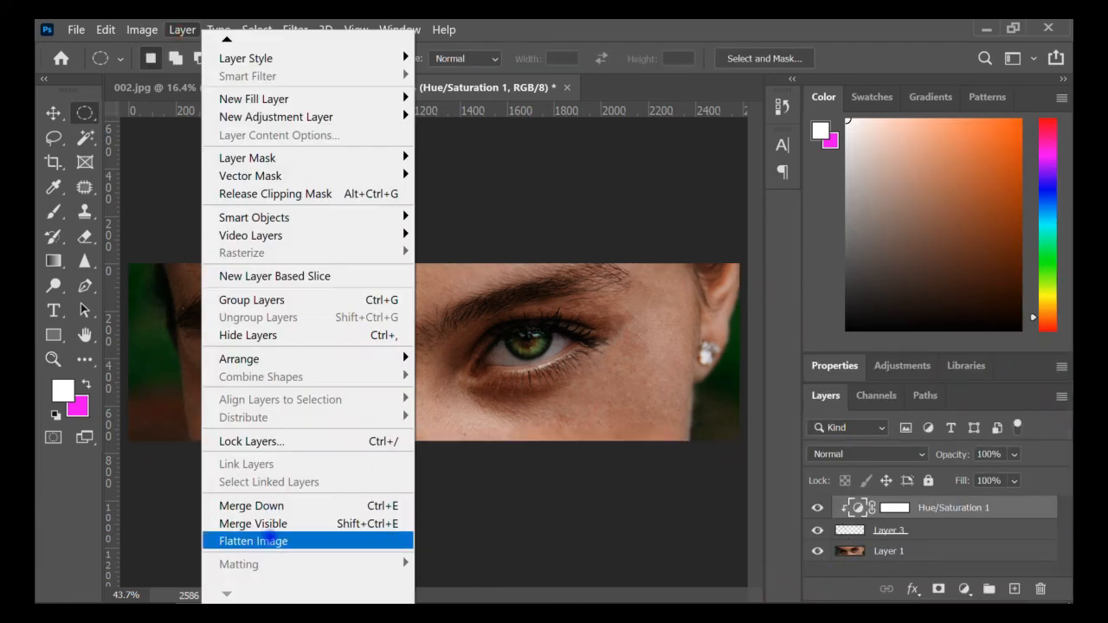
click(277, 537)
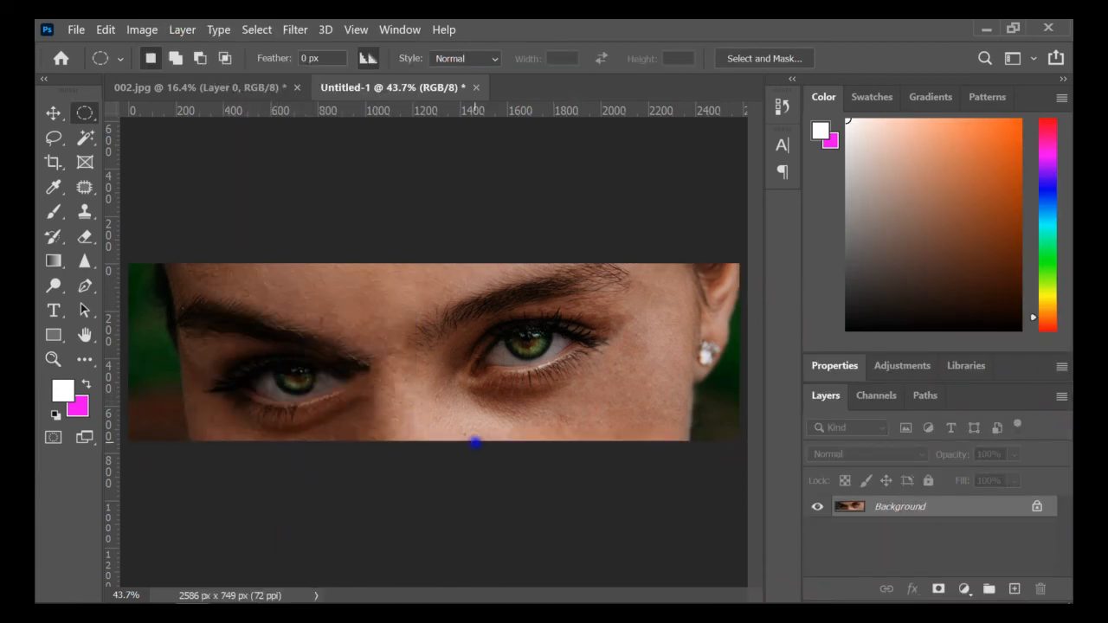
- Copy the entire flattened eye strip into 002.jpg as a new layer and move it over the portrait's eyes
key(ctrl+a)
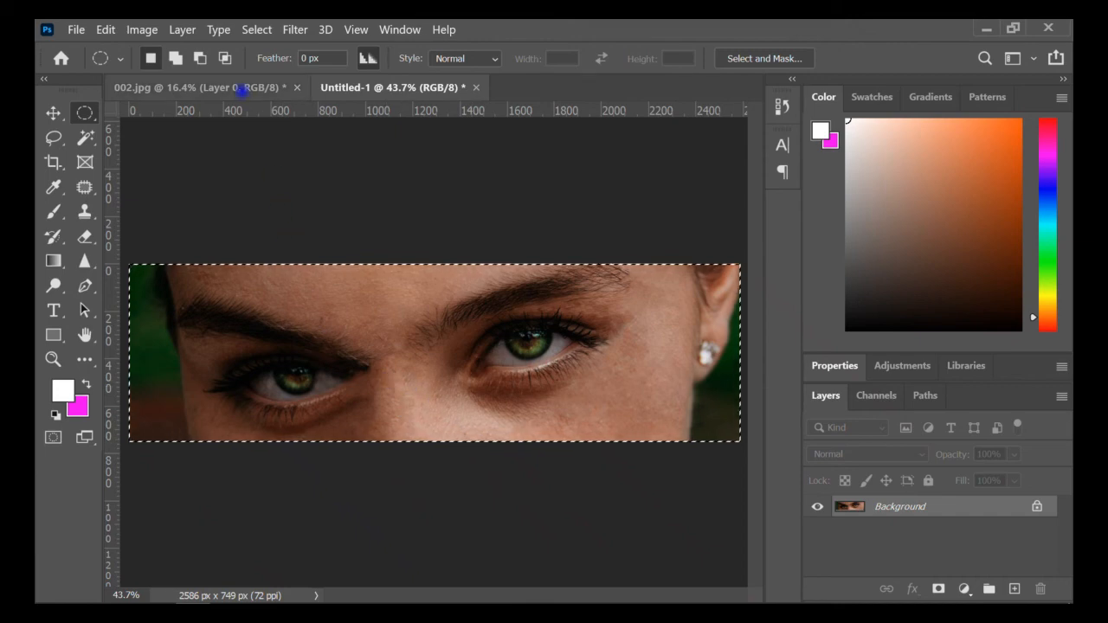
click(242, 88)
key(ctrl+j)
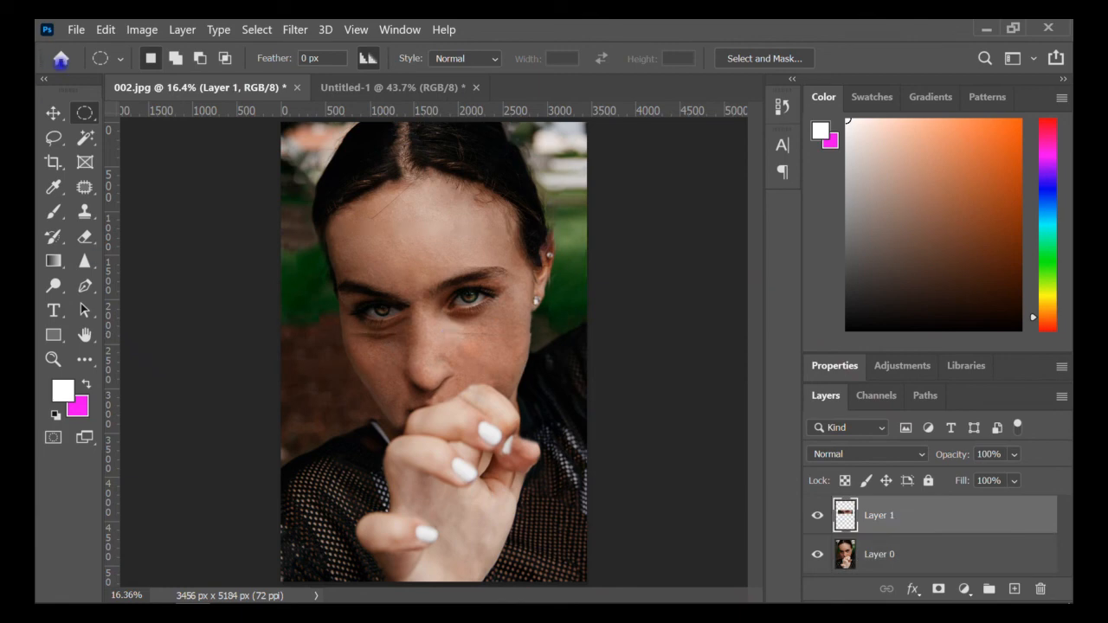
key(v)
drag(445, 325, 444, 309)
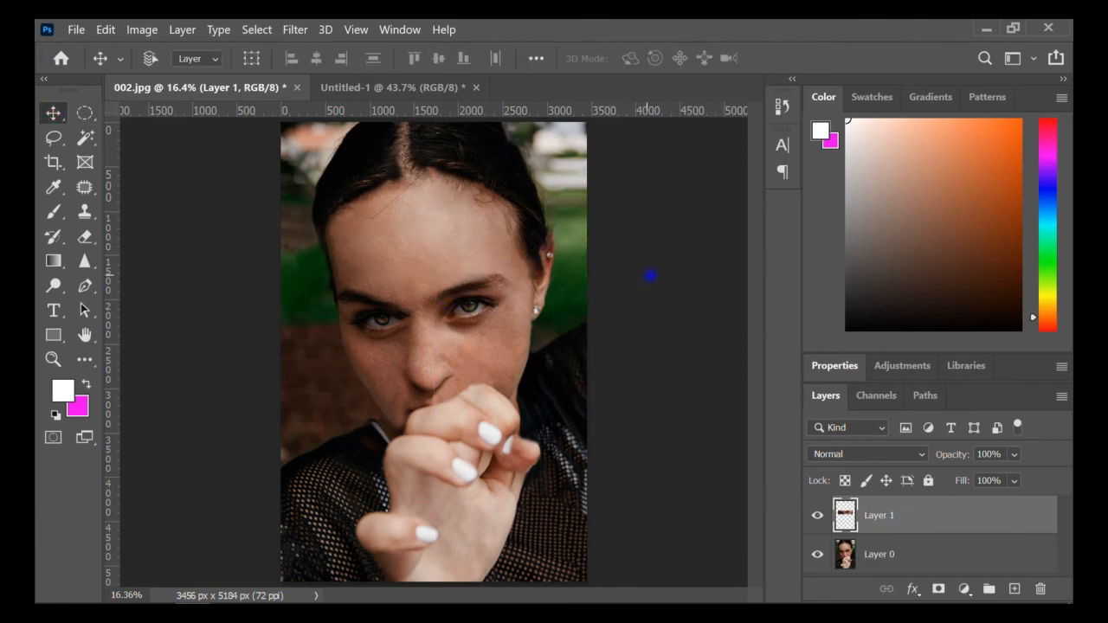
- Check the pasted eye strip against the original face and fine-tune its position to line up with the eyes
key(z)
click(376, 346)
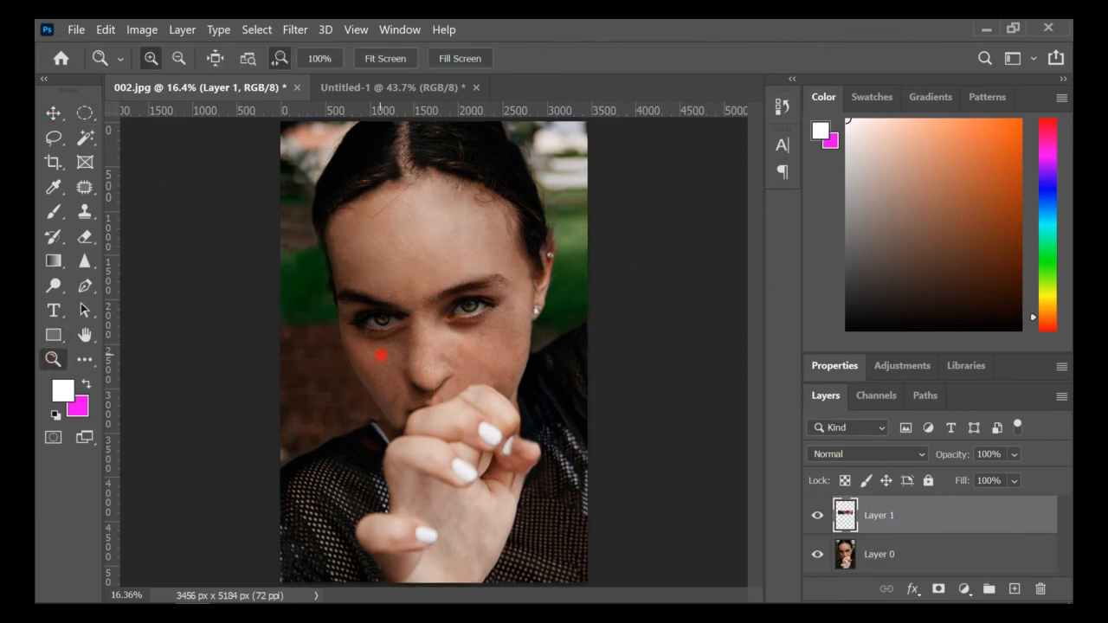
click(375, 354)
click(816, 515)
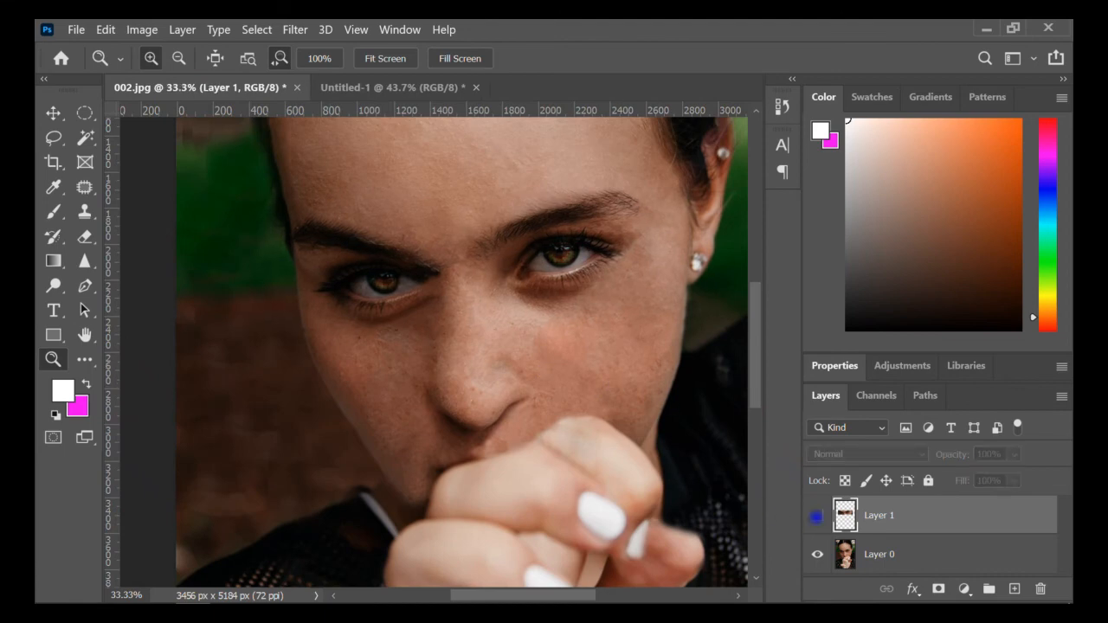
click(816, 515)
key(v)
drag(550, 271, 487, 274)
- Toggle the visibility of Layer 1 to compare the recolored eyes with the original ones
click(817, 516)
click(817, 516)
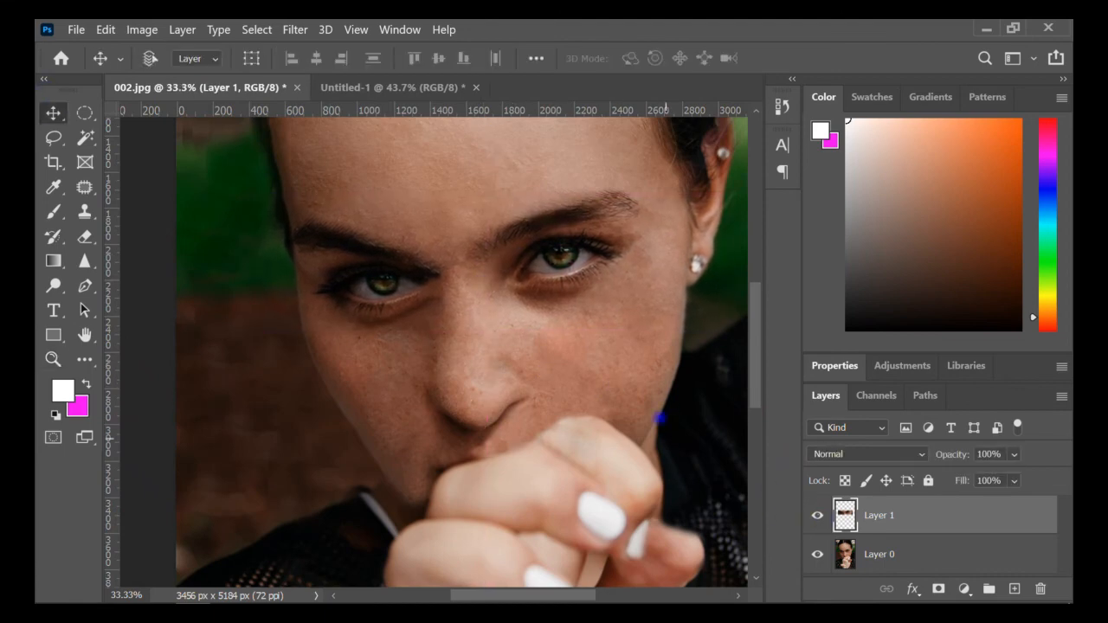
click(817, 516)
click(817, 515)
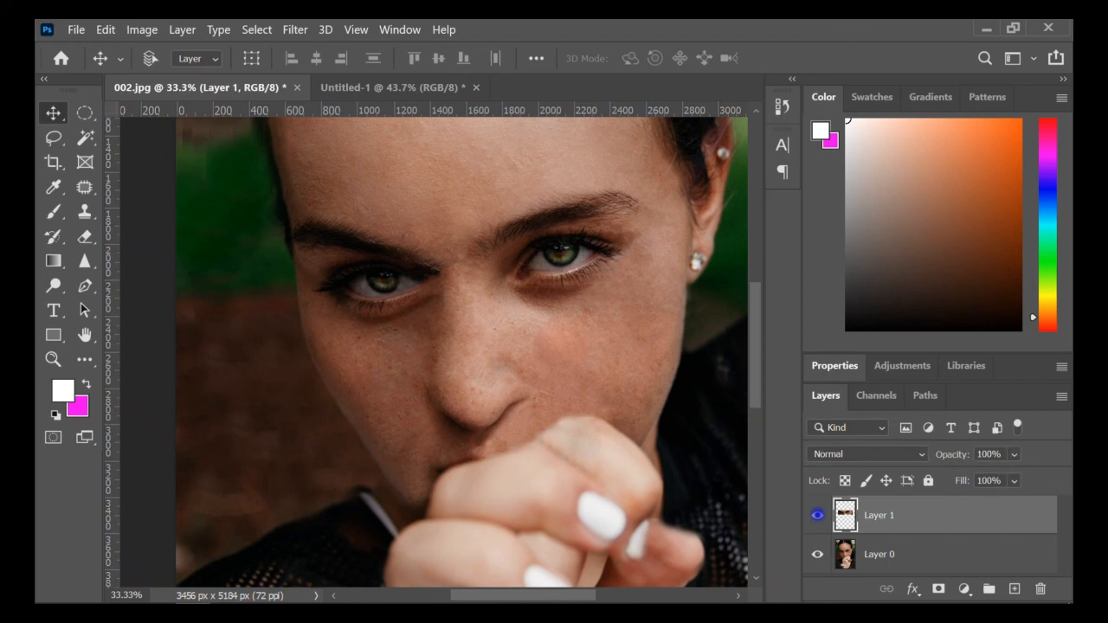
click(817, 515)
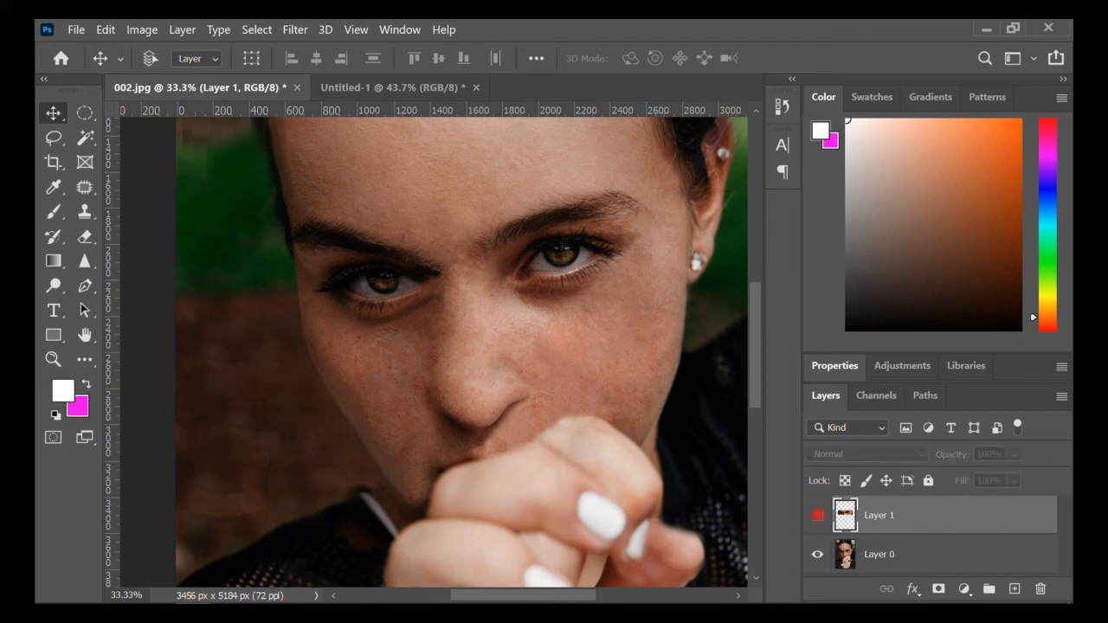